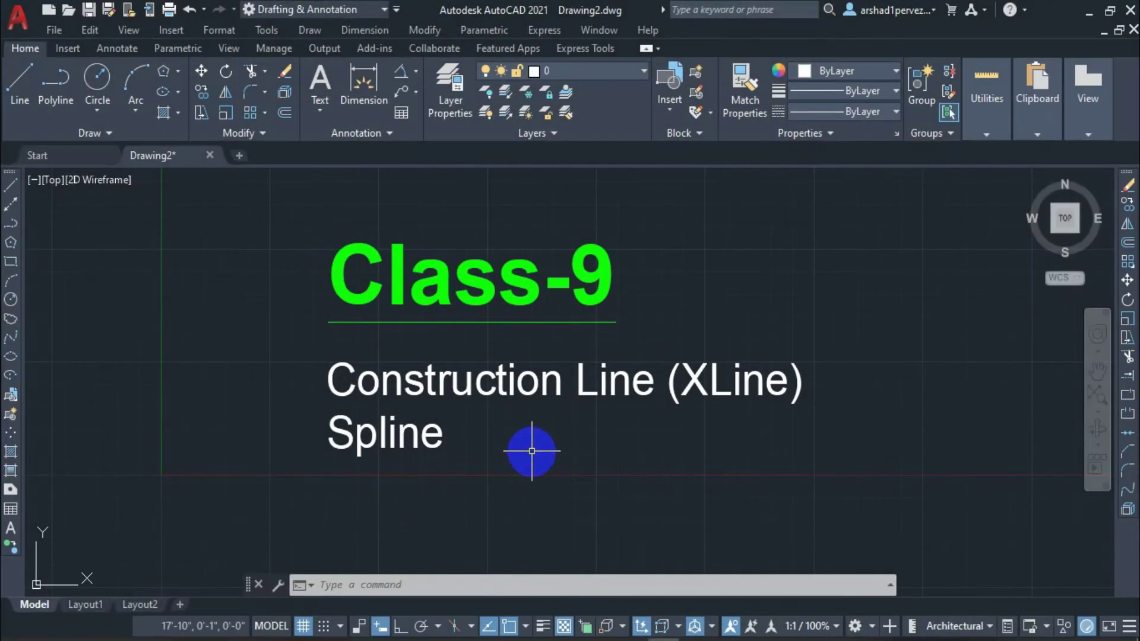
Step: Draw an infinite construction line rising diagonally to the right at 45°
{"action": "middle_click_drag", "start_coordinate": [536, 451], "coordinate": [553, 451]}
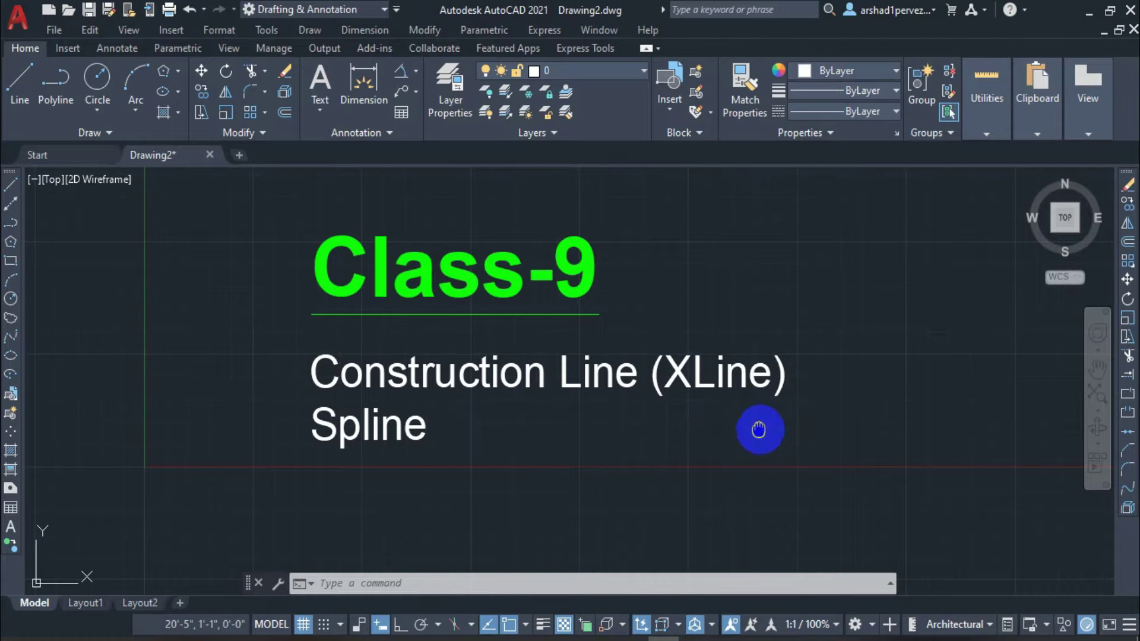
{"action": "middle_click_drag", "start_coordinate": [759, 429], "coordinate": [633, 419]}
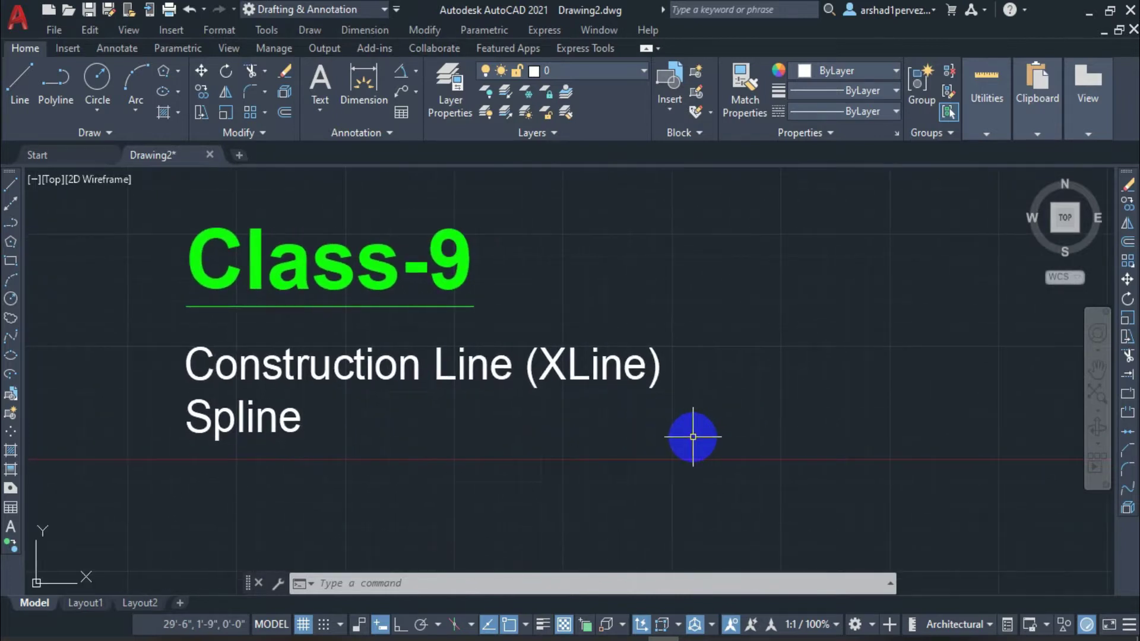
{"action": "middle_click_drag", "start_coordinate": [763, 399], "coordinate": [755, 397]}
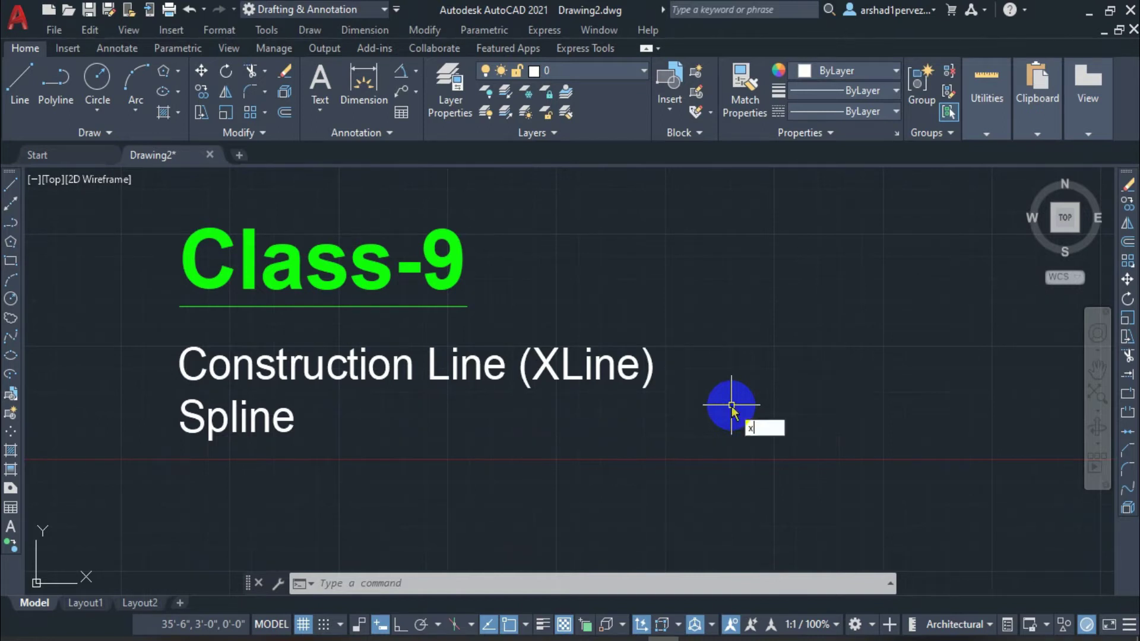
{"action": "type", "text": "l"}
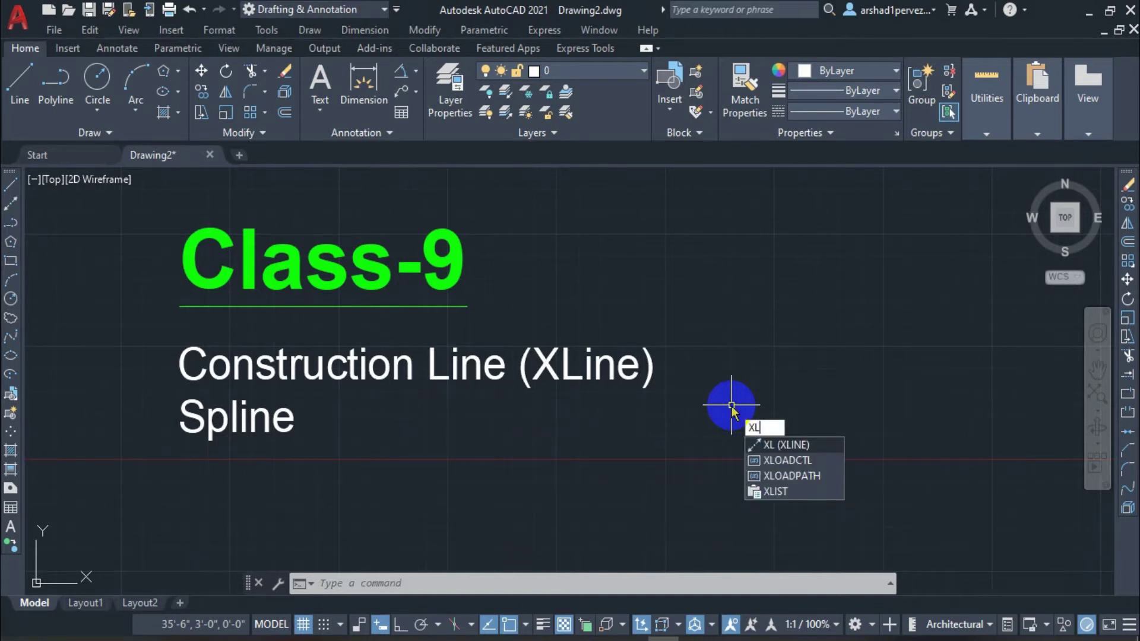
{"action": "key", "text": "Return"}
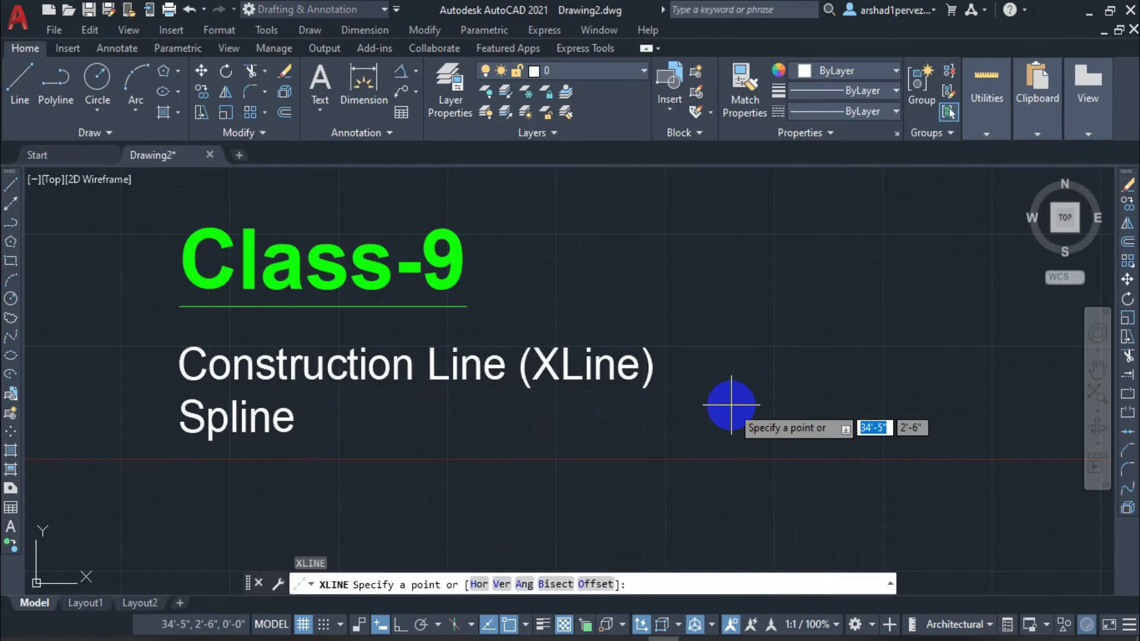
{"action": "middle_click_drag", "start_coordinate": [732, 405], "coordinate": [695, 399]}
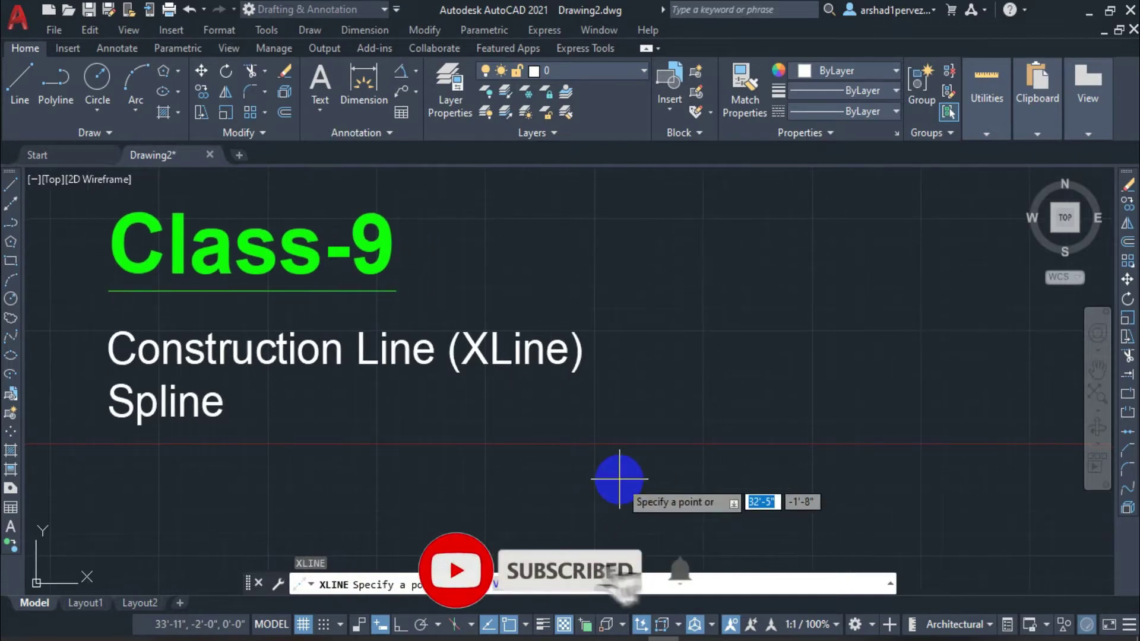
{"action": "left_click", "coordinate": [747, 478]}
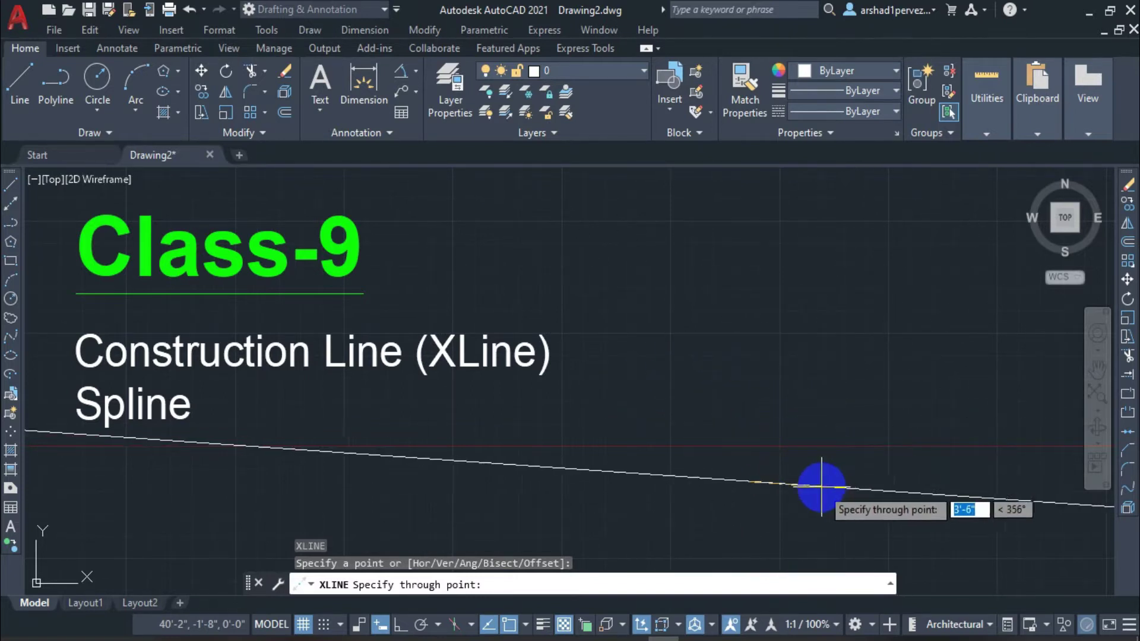
{"action": "left_click", "coordinate": [818, 409]}
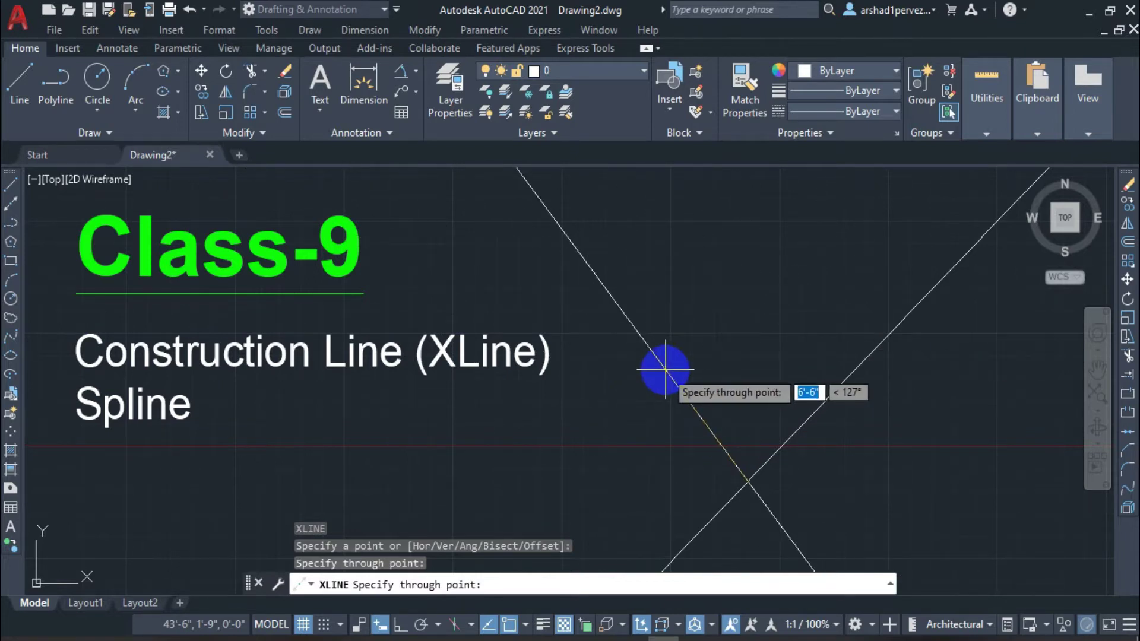
{"action": "key", "text": "Return"}
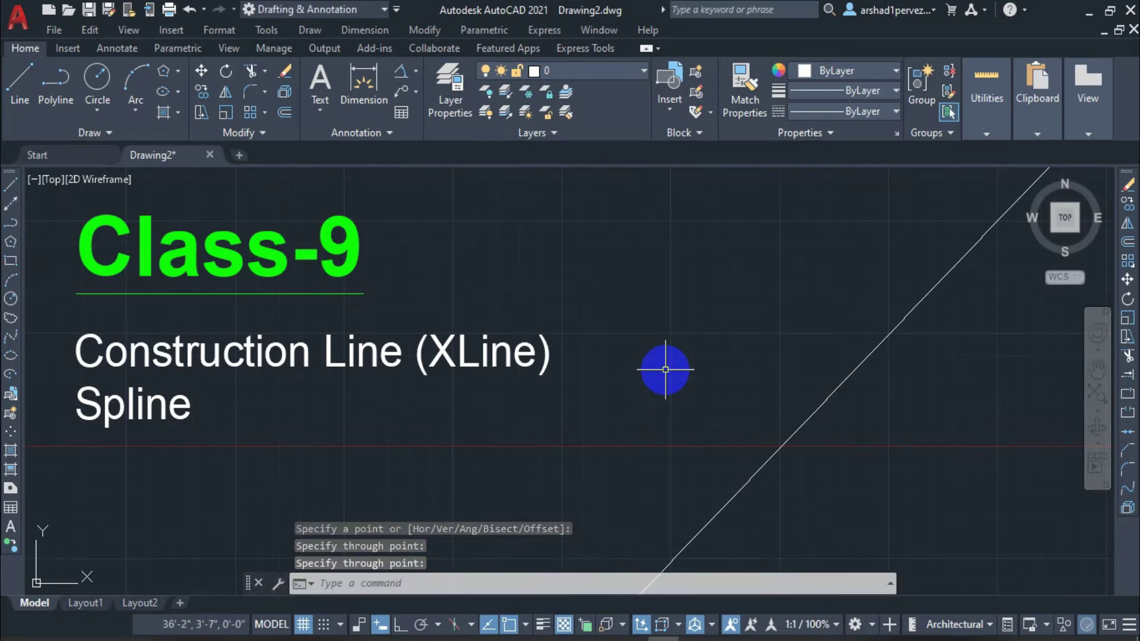
Step: Pan the view and restart XLINE for more construction lines
{"action": "mouse_move", "coordinate": [725, 395]}
{"action": "middle_mouse_down"}
{"action": "mouse_move", "coordinate": [650, 381]}
{"action": "mouse_move", "coordinate": [715, 380]}
{"action": "mouse_move", "coordinate": [705, 404]}
{"action": "middle_mouse_up"}
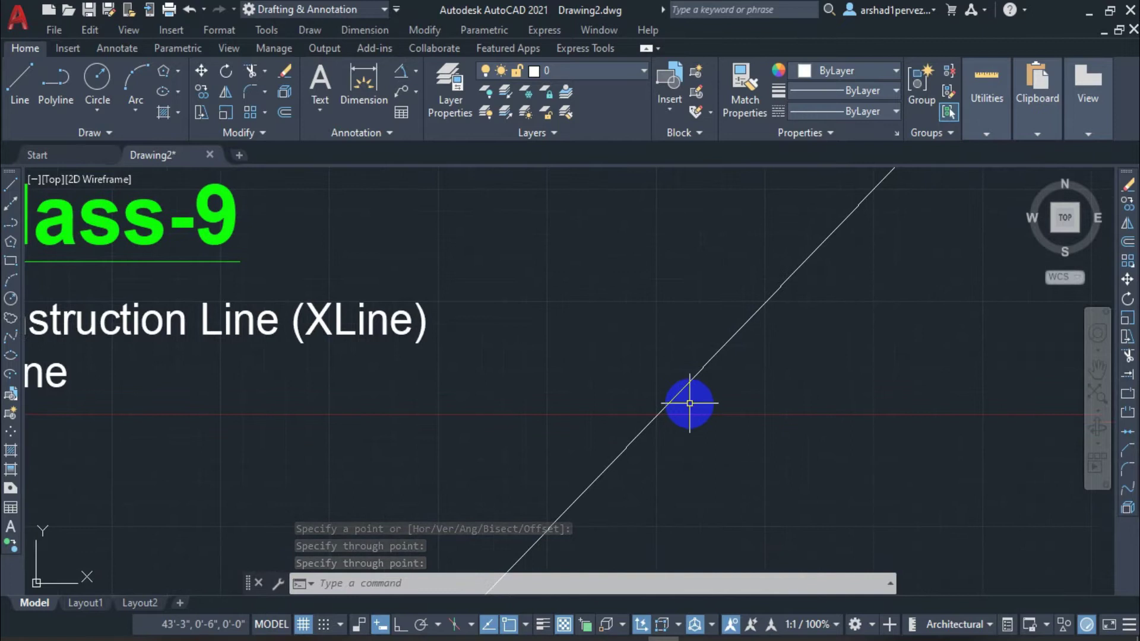
{"action": "middle_click_drag", "start_coordinate": [613, 436], "coordinate": [680, 435]}
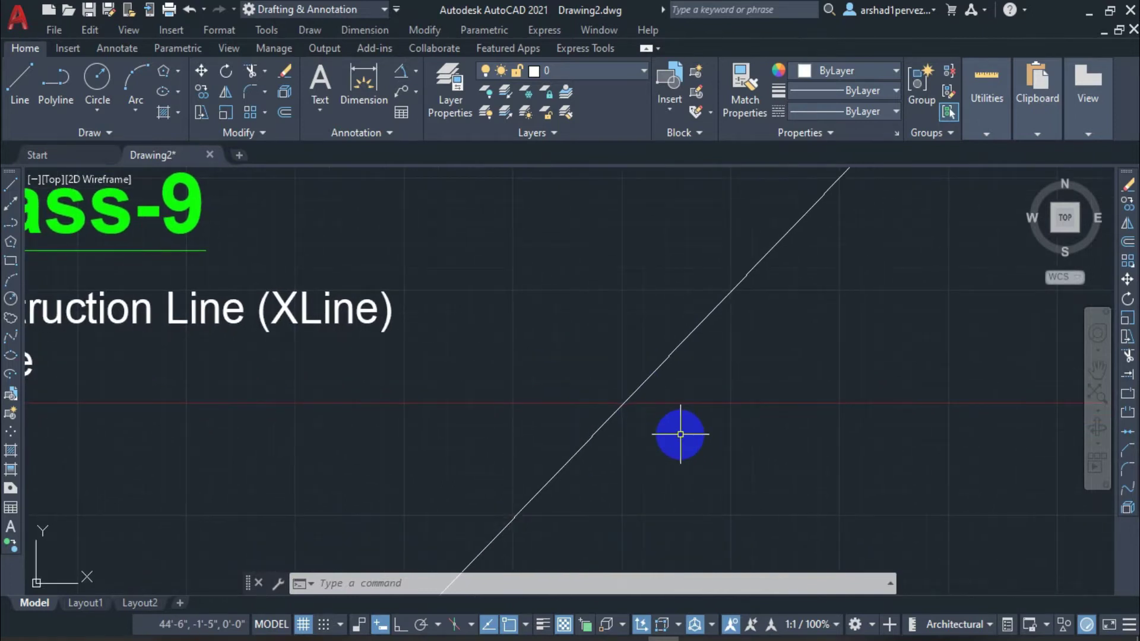
{"action": "type", "text": "xli"}
{"action": "key", "text": "Return"}
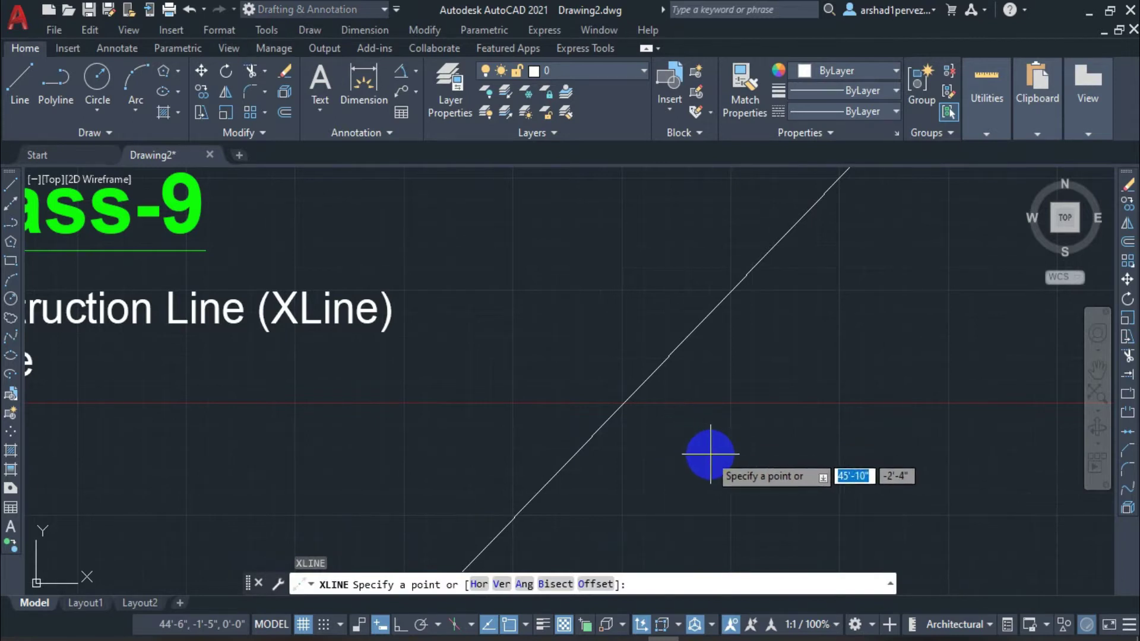
Step: Add vertical and horizontal construction lines through one base point with Ortho on
{"action": "left_click", "coordinate": [755, 478]}
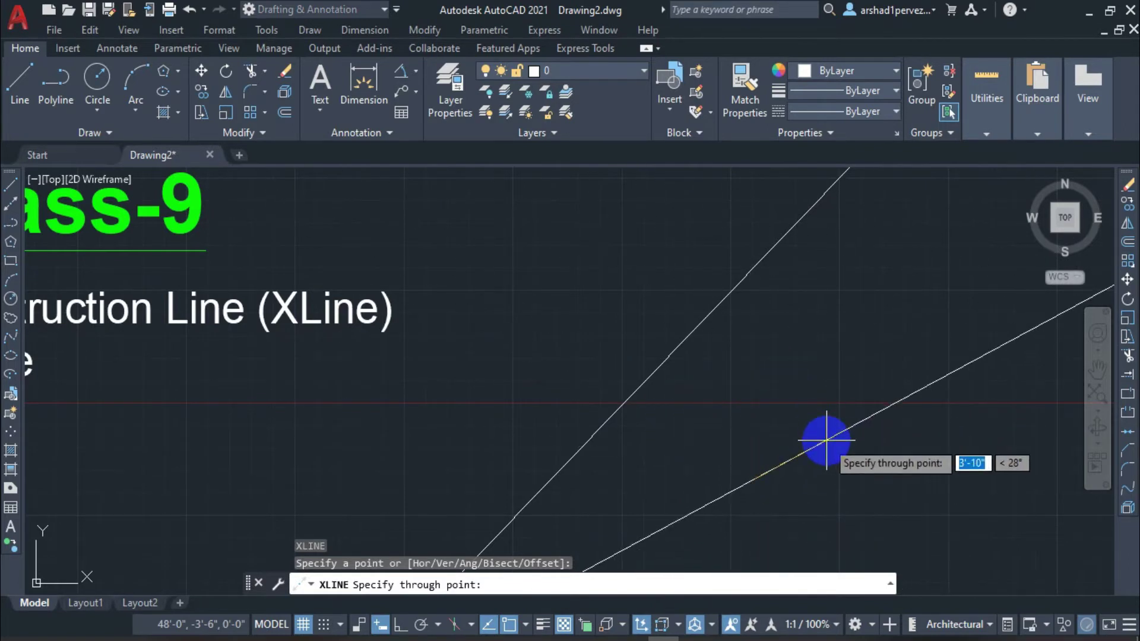
{"action": "key", "text": "F8"}
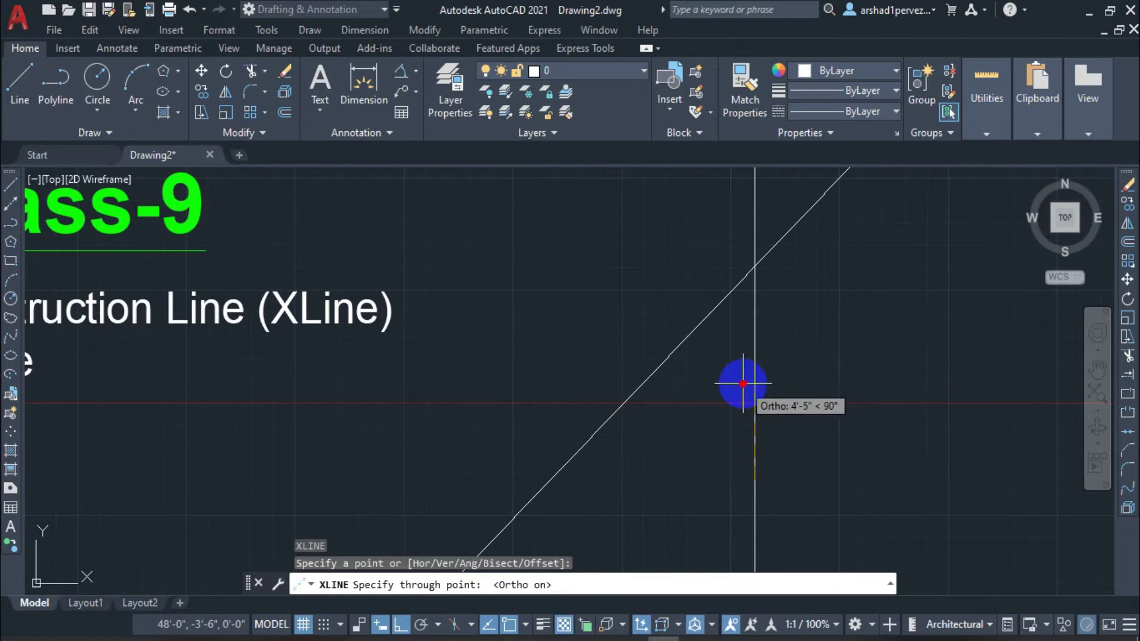
{"action": "left_click", "coordinate": [743, 383]}
{"action": "left_click", "coordinate": [843, 452]}
{"action": "key", "text": "Return"}
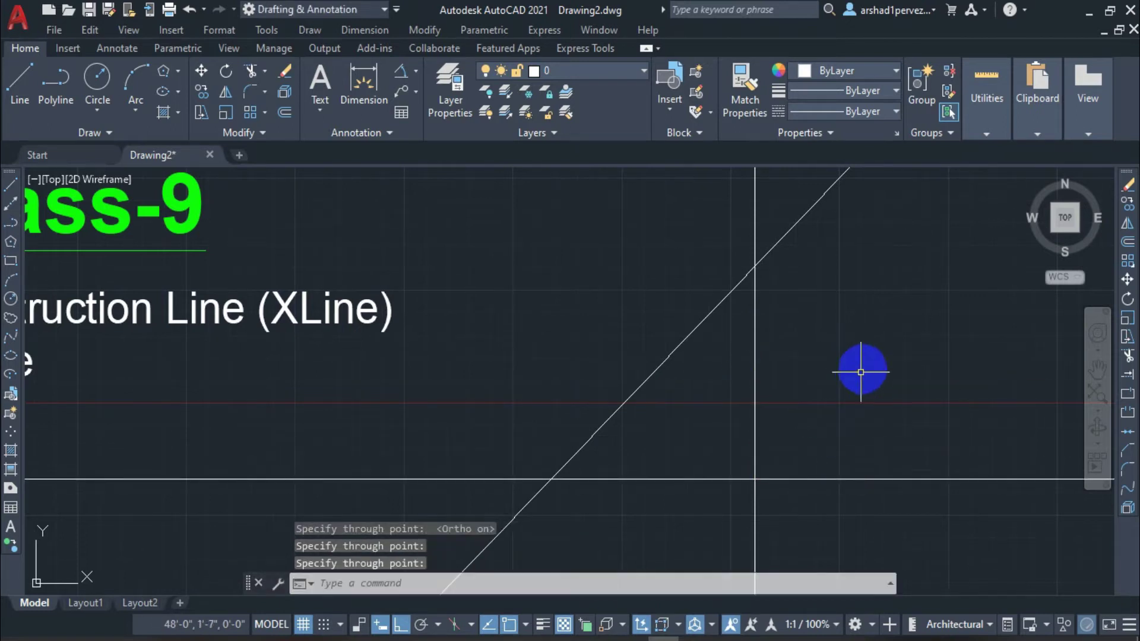
Step: Window-select all three construction lines and erase them
{"action": "middle_click_drag", "start_coordinate": [677, 429], "coordinate": [758, 408]}
{"action": "left_click", "coordinate": [865, 476]}
{"action": "left_click", "coordinate": [671, 386]}
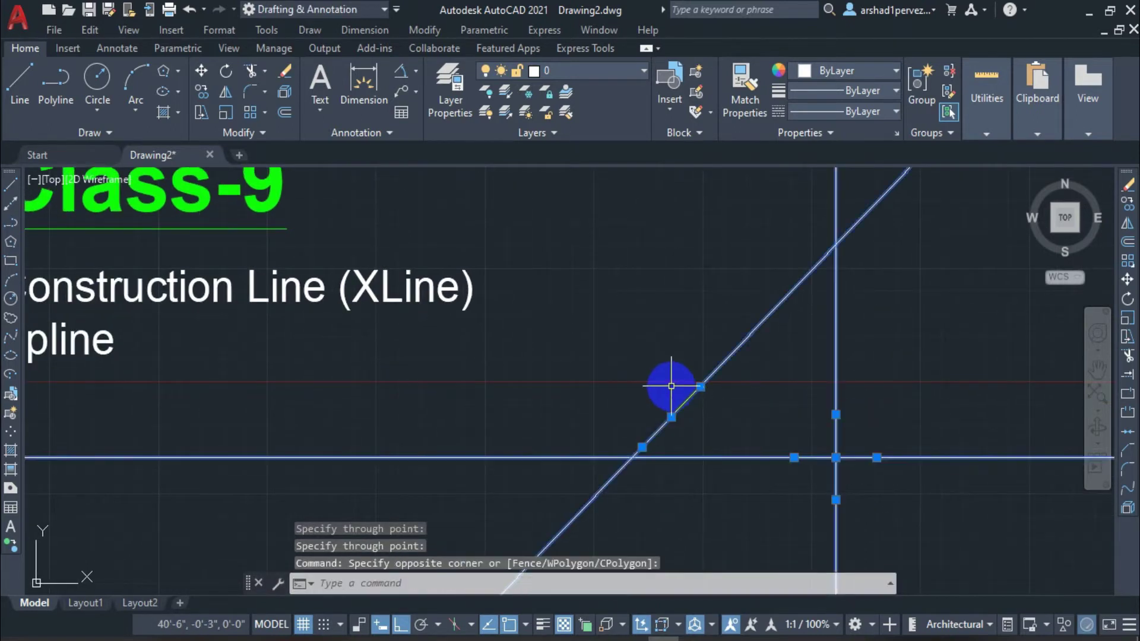
{"action": "type", "text": "e"}
{"action": "key", "text": "Return"}
{"action": "middle_click_drag", "start_coordinate": [588, 384], "coordinate": [679, 449]}
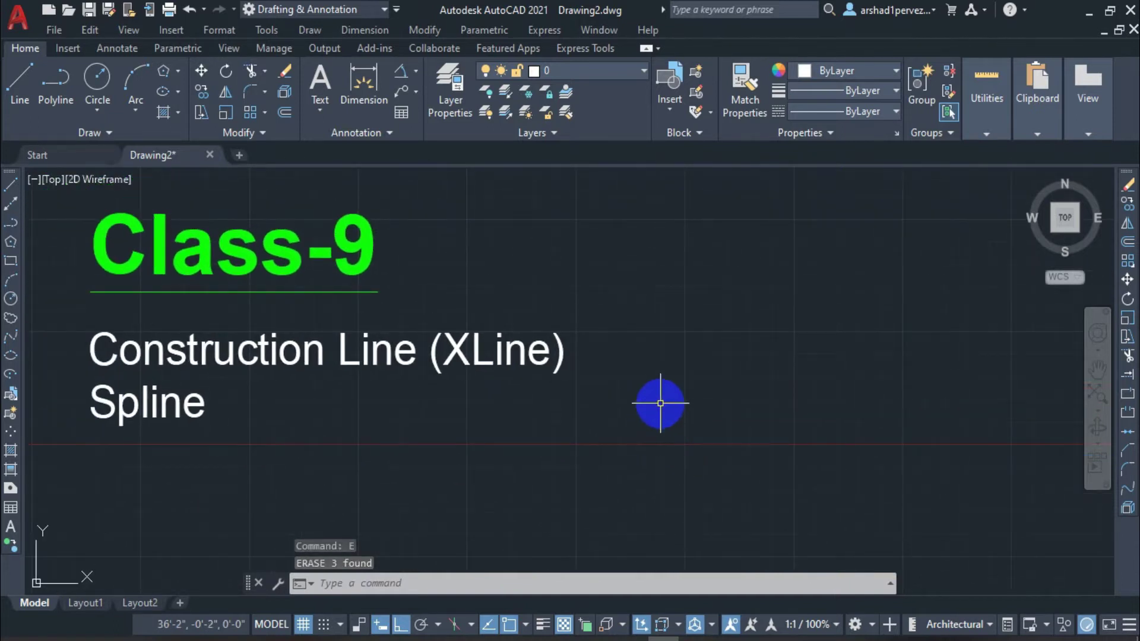
{"action": "middle_click_drag", "start_coordinate": [660, 404], "coordinate": [666, 408]}
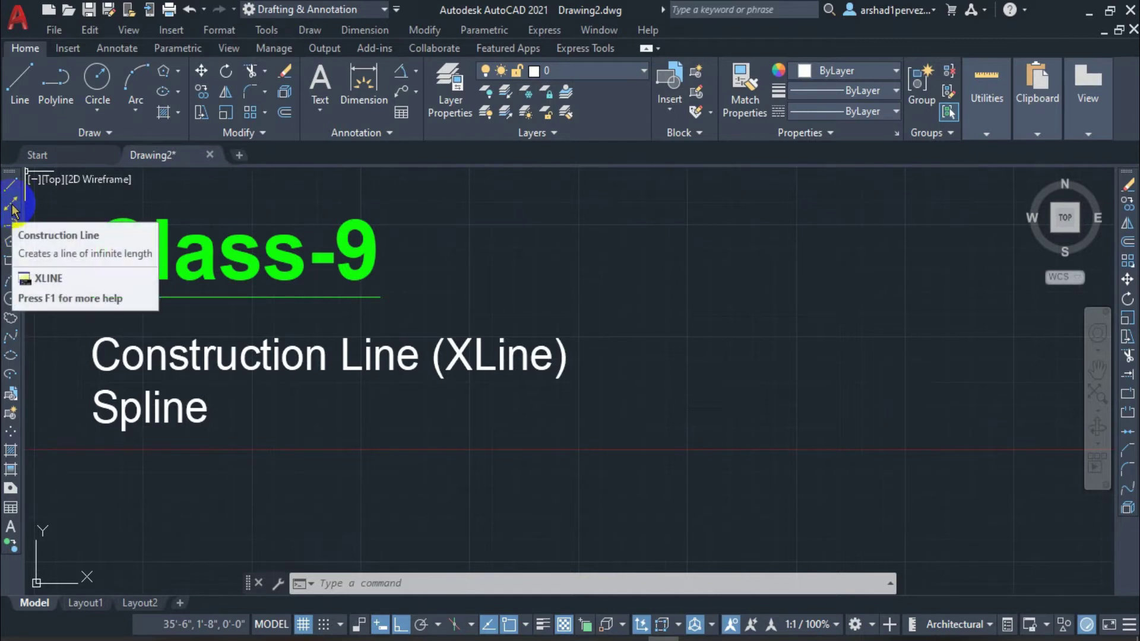
{"action": "mouse_move", "coordinate": [12, 202]}
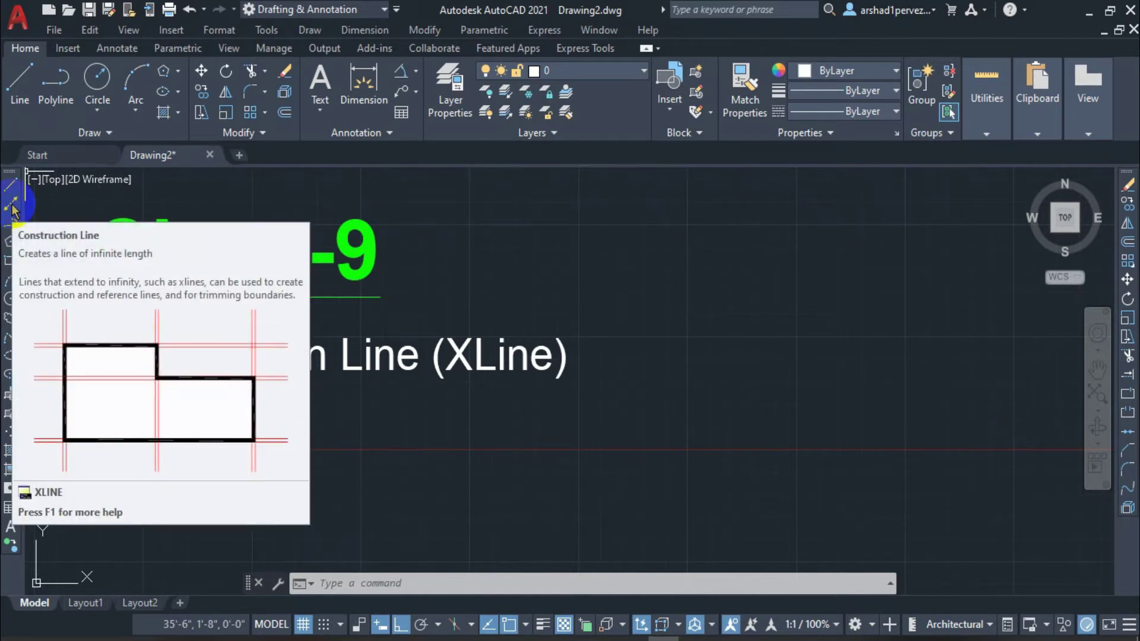
Step: Draw a vertical construction line to the right of the XLine and Spline headings
{"action": "left_click", "coordinate": [13, 209]}
{"action": "left_click", "coordinate": [691, 443]}
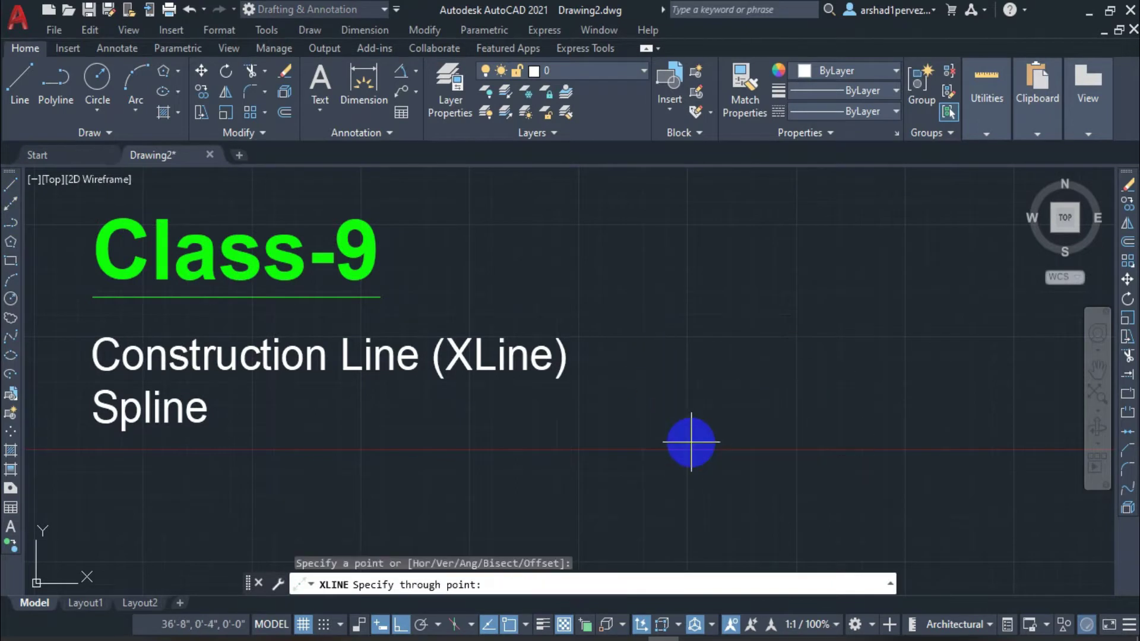
{"action": "left_click", "coordinate": [734, 344]}
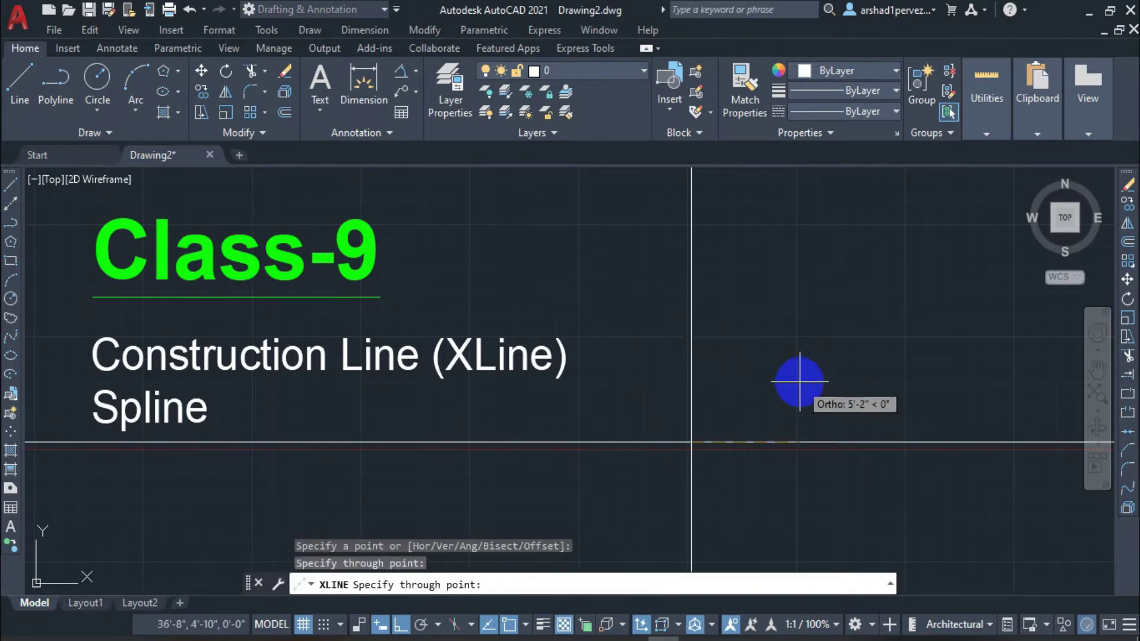
{"action": "key", "text": "Return"}
{"action": "middle_click_drag", "start_coordinate": [645, 320], "coordinate": [665, 331]}
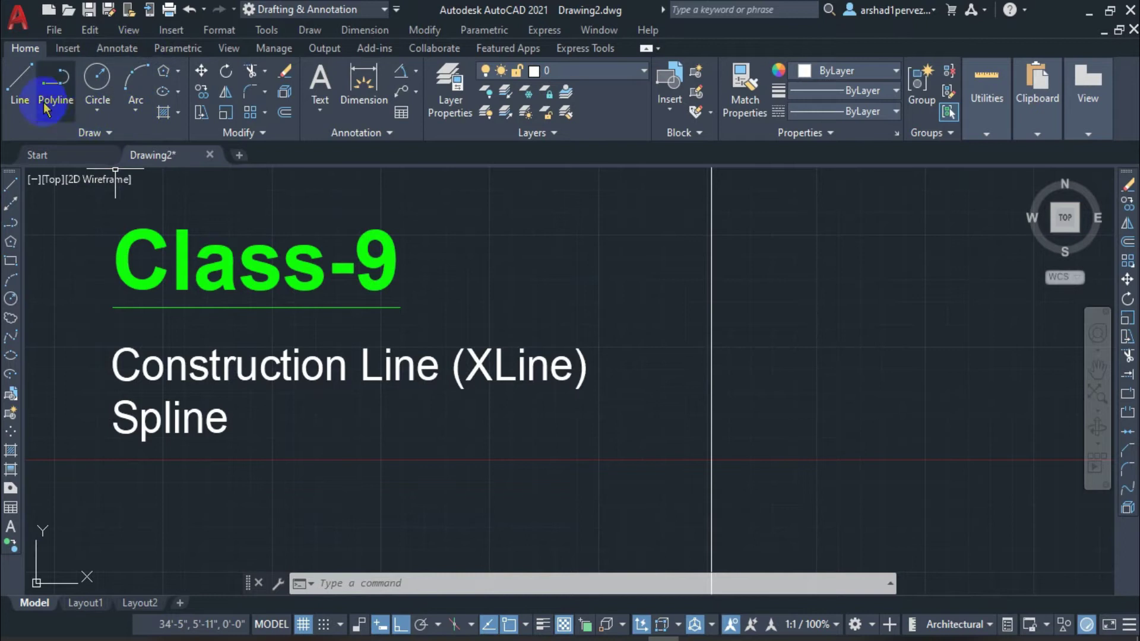
Step: Add a horizontal construction line crossing the vertical one
{"action": "left_click", "coordinate": [111, 133]}
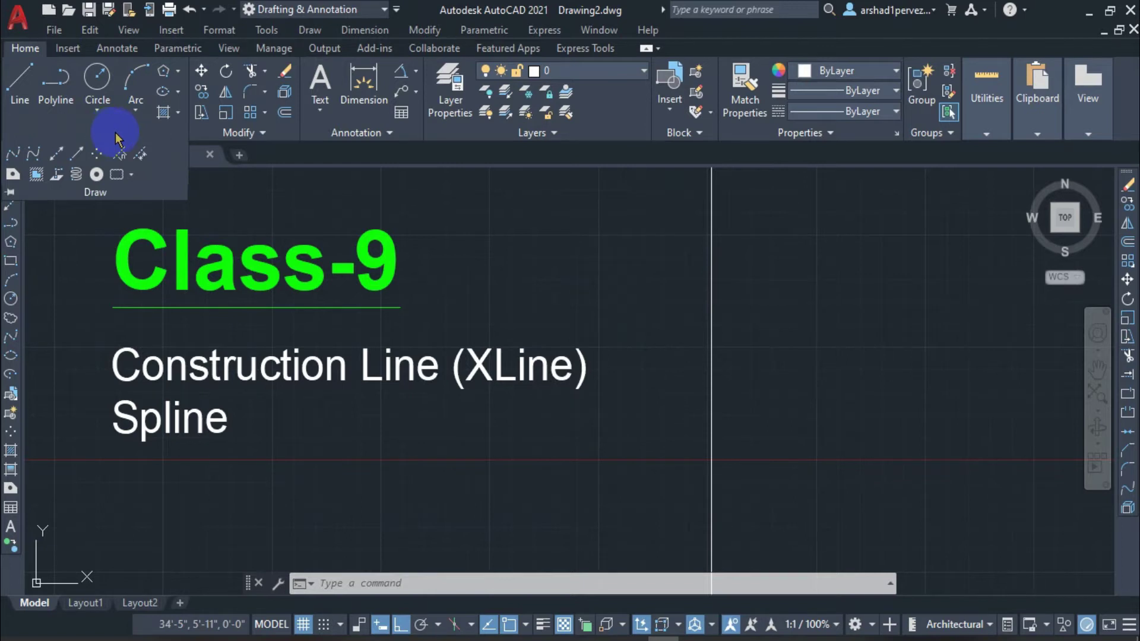
{"action": "left_click", "coordinate": [58, 155]}
{"action": "mouse_move", "coordinate": [710, 348]}
{"action": "middle_mouse_down"}
{"action": "mouse_move", "coordinate": [572, 326]}
{"action": "mouse_move", "coordinate": [453, 326]}
{"action": "middle_mouse_up"}
{"action": "left_click", "coordinate": [721, 436]}
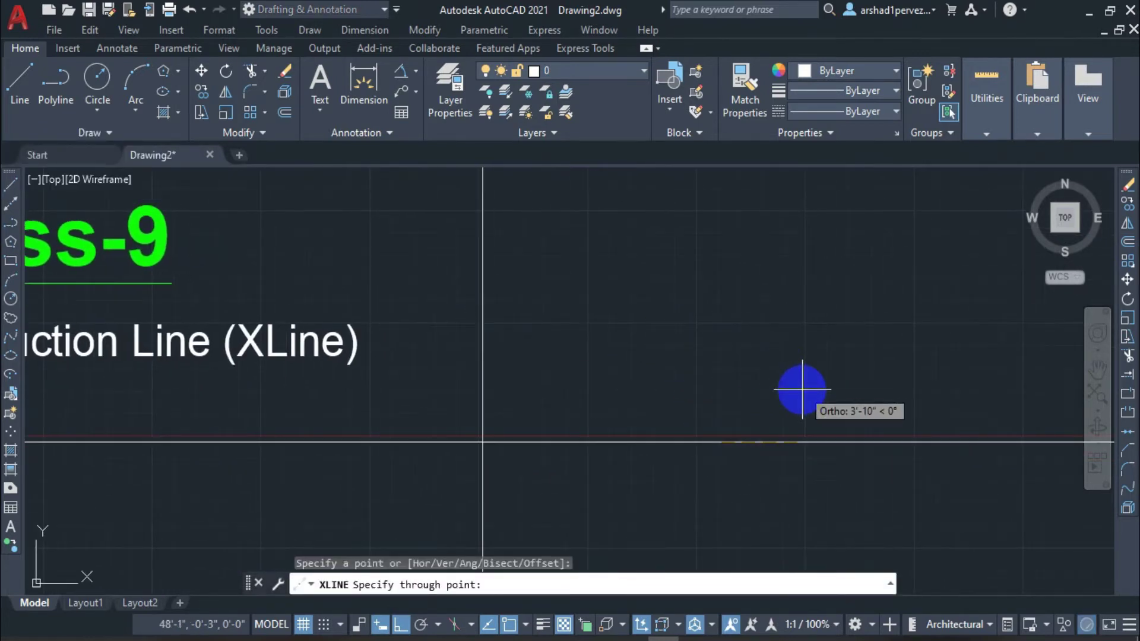
{"action": "left_click", "coordinate": [790, 390]}
{"action": "key", "text": "Return"}
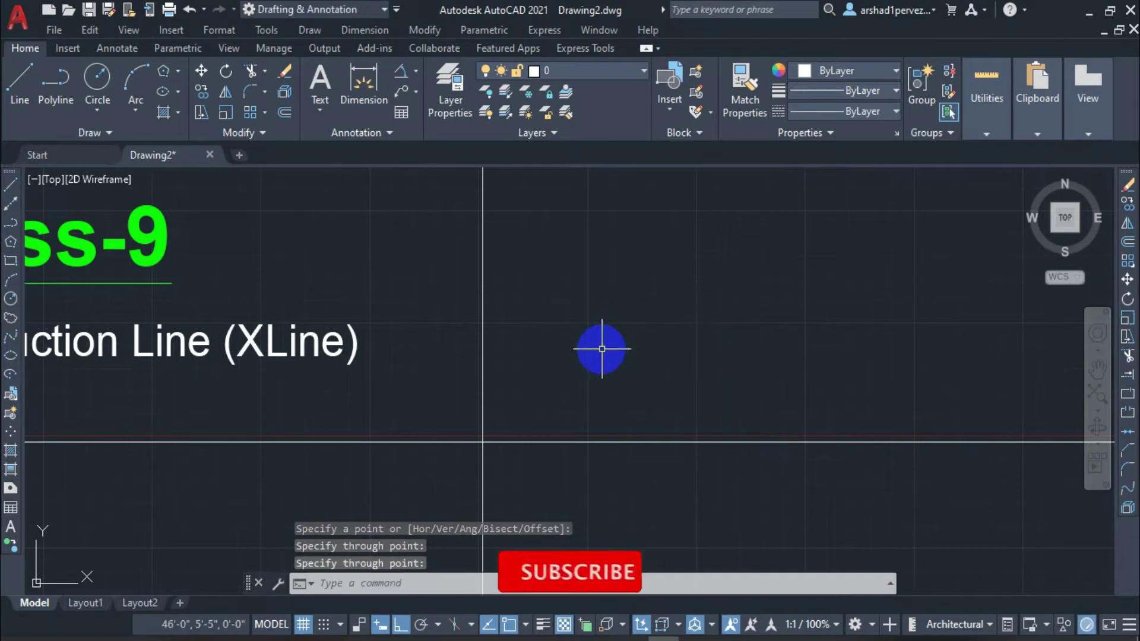
Step: Window-select both construction lines and erase them
{"action": "scroll", "coordinate": [534, 326], "scroll_direction": "down", "scroll_amount": 1}
{"action": "scroll", "coordinate": [528, 326], "scroll_direction": "down", "scroll_amount": 1}
{"action": "scroll", "coordinate": [557, 375], "scroll_direction": "down", "scroll_amount": 1}
{"action": "scroll", "coordinate": [557, 375], "scroll_direction": "up", "scroll_amount": 4}
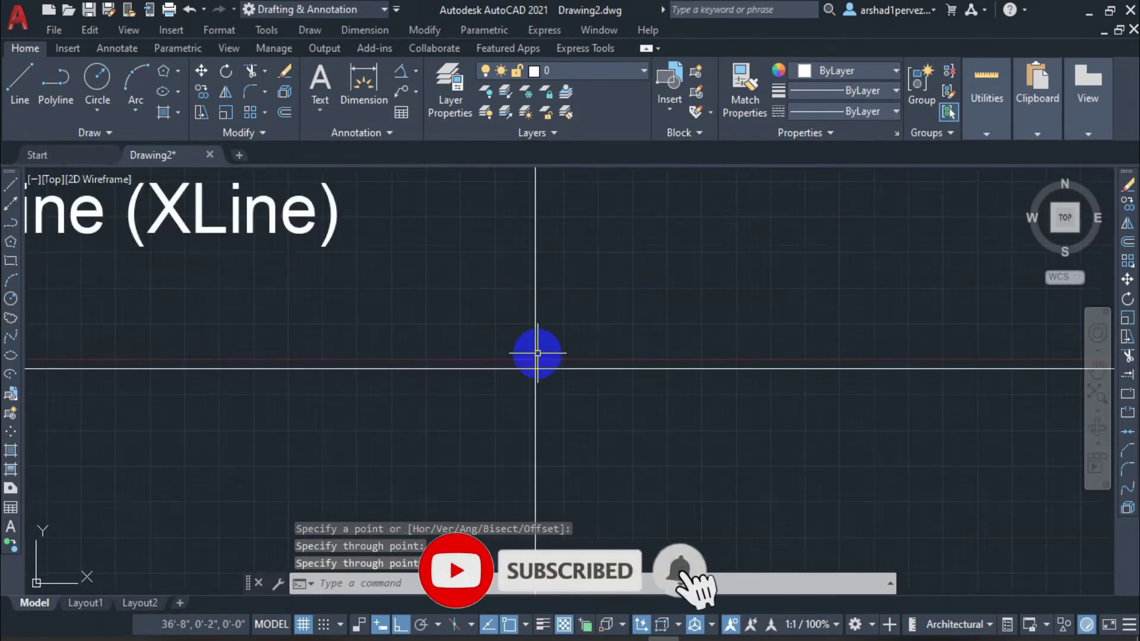
{"action": "middle_click_drag", "start_coordinate": [580, 319], "coordinate": [562, 344]}
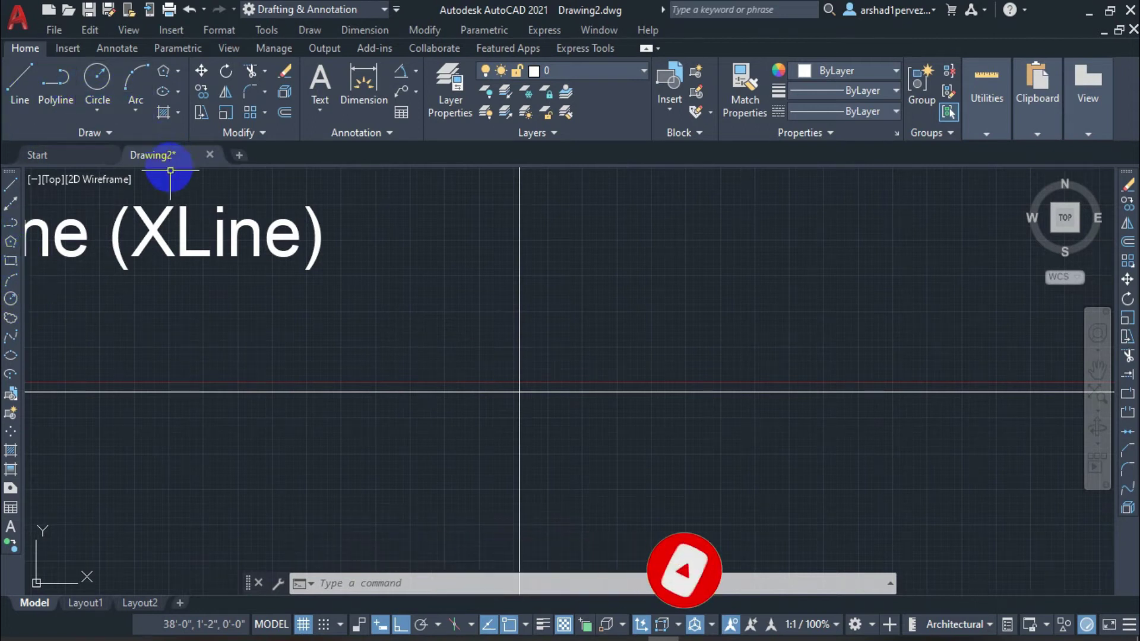
{"action": "middle_click_drag", "start_coordinate": [560, 318], "coordinate": [420, 311]}
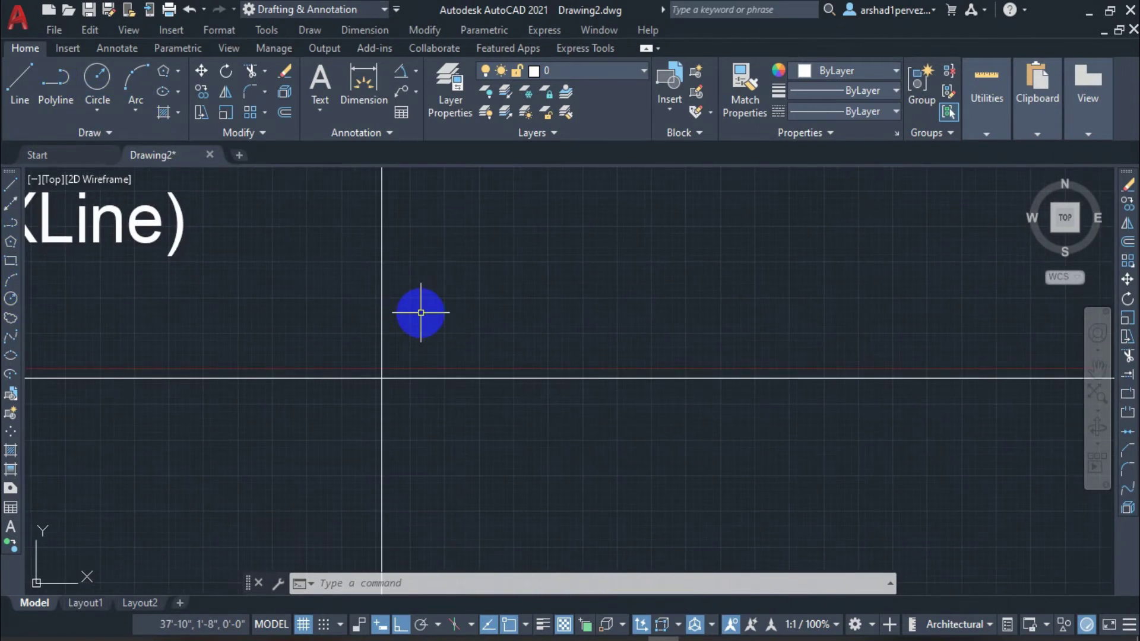
{"action": "left_click", "coordinate": [422, 335]}
{"action": "left_click", "coordinate": [337, 422]}
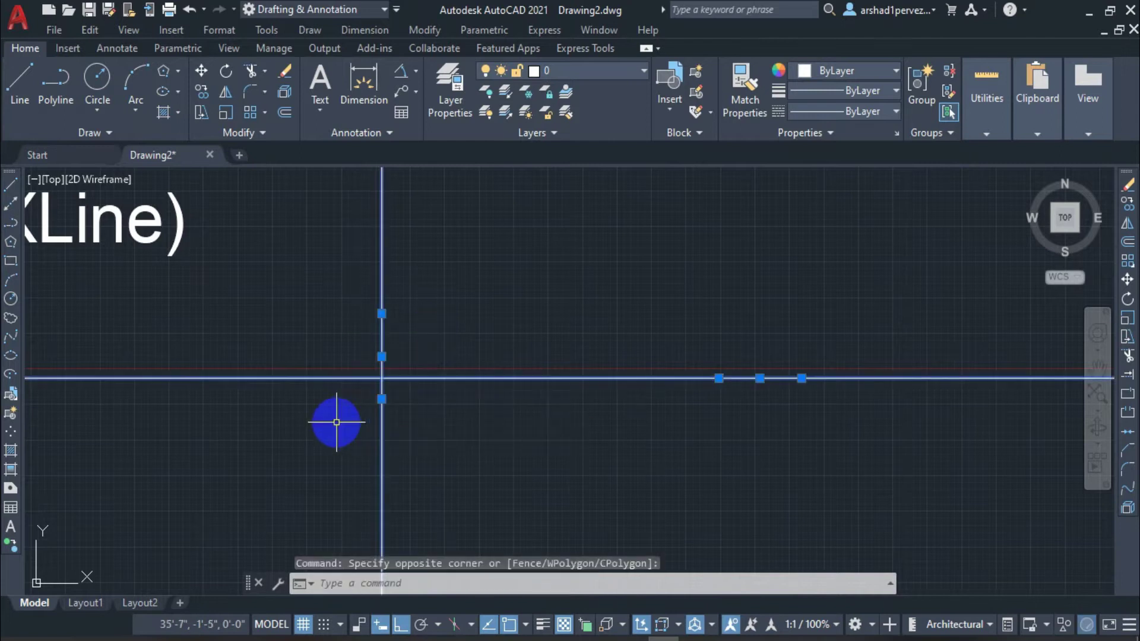
{"action": "type", "text": "e"}
{"action": "key", "text": "Return"}
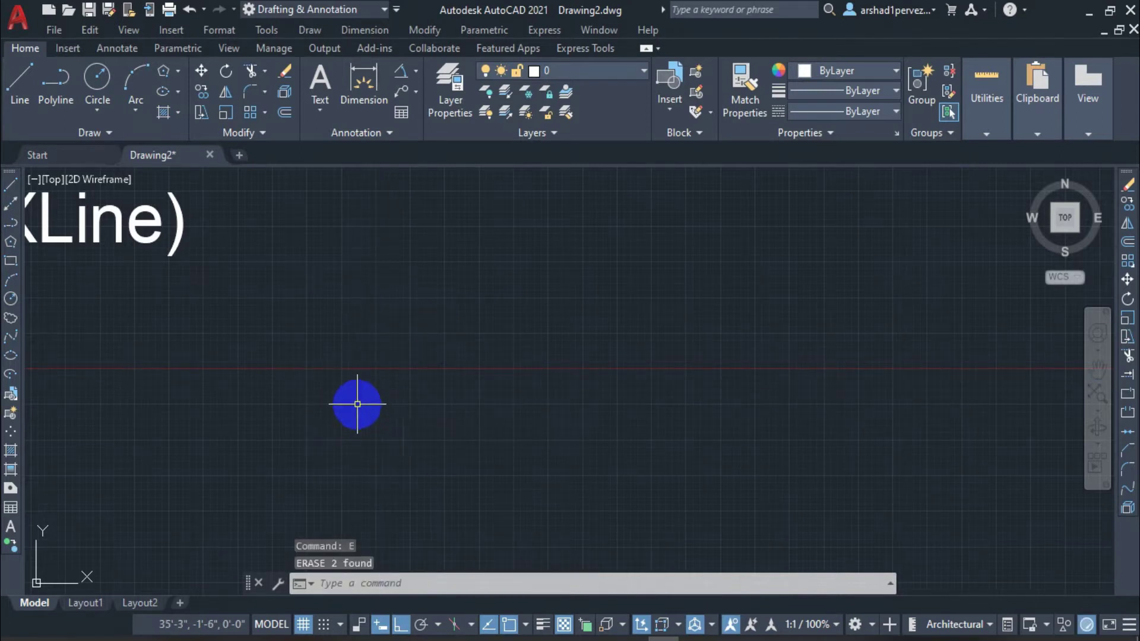
Step: Place one horizontal and one vertical construction line using the Hor and Ver options
{"action": "key", "text": "Return"}
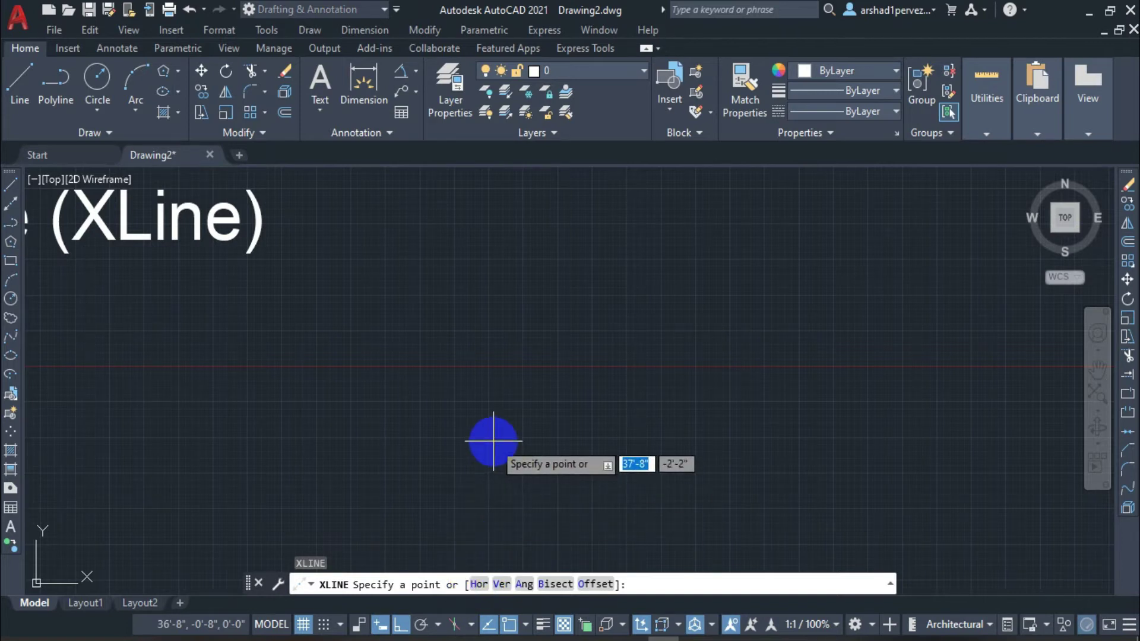
{"action": "key", "text": "Return"}
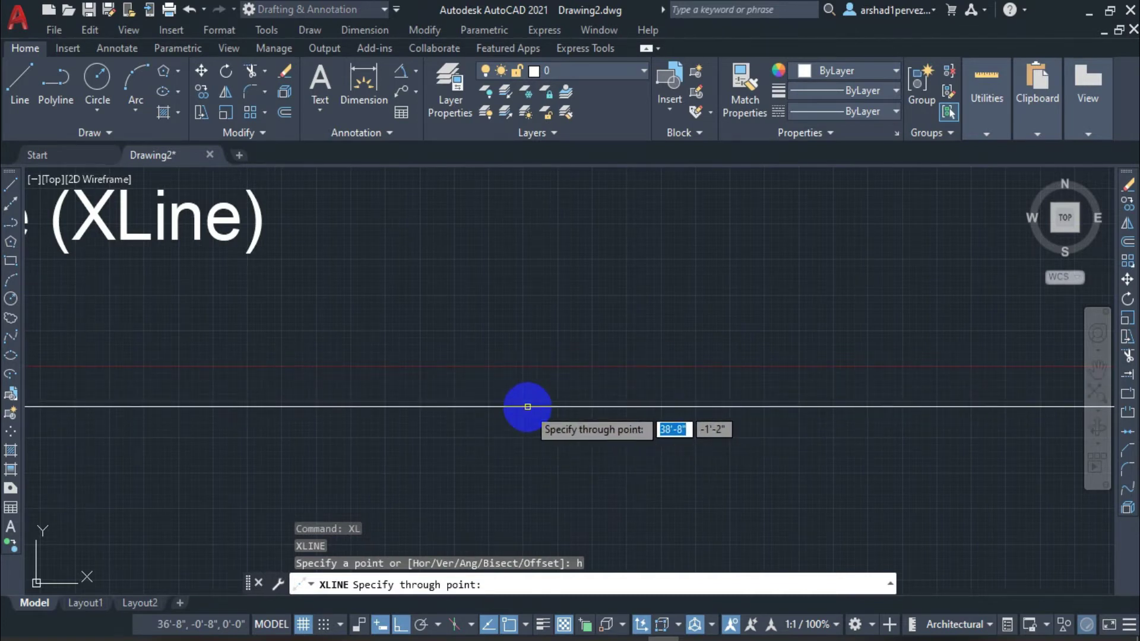
{"action": "left_click", "coordinate": [494, 406]}
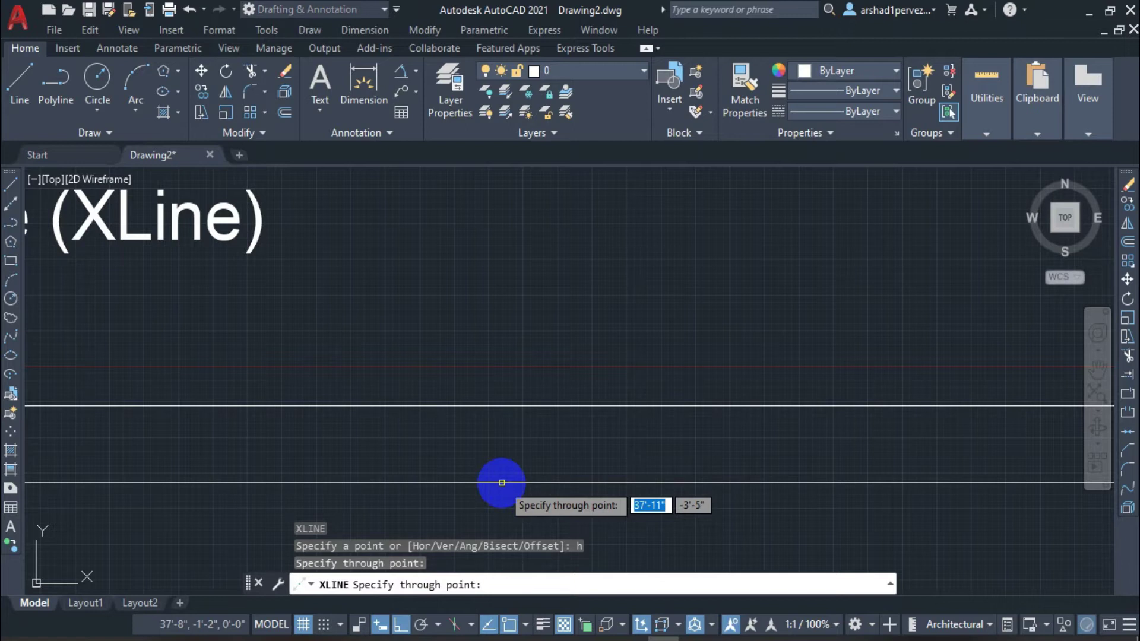
{"action": "key", "text": "Escape"}
{"action": "type", "text": "l"}
{"action": "key", "text": "Return"}
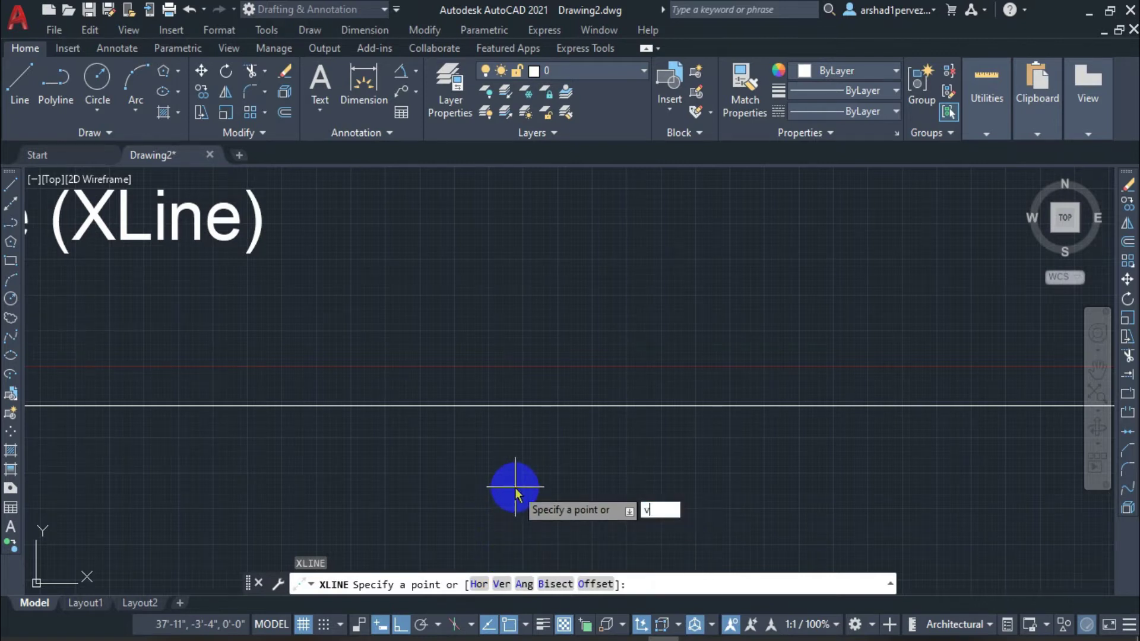
{"action": "key", "text": "Return"}
{"action": "left_click", "coordinate": [494, 404]}
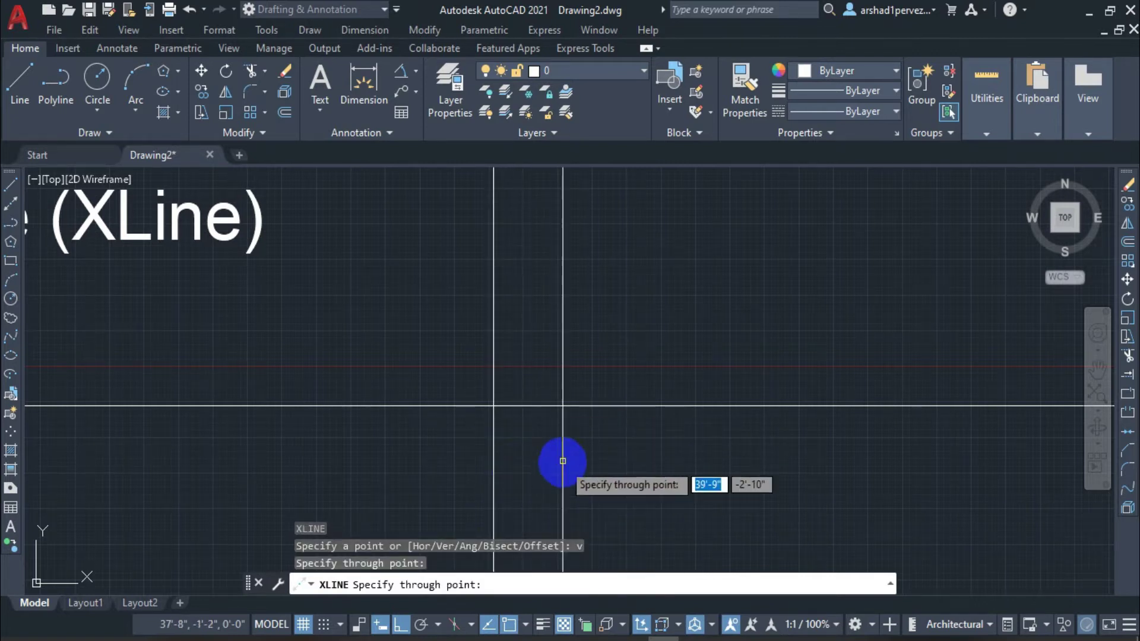
{"action": "key", "text": "Escape"}
Step: Crossing-select and delete both construction lines
{"action": "left_click", "coordinate": [527, 438]}
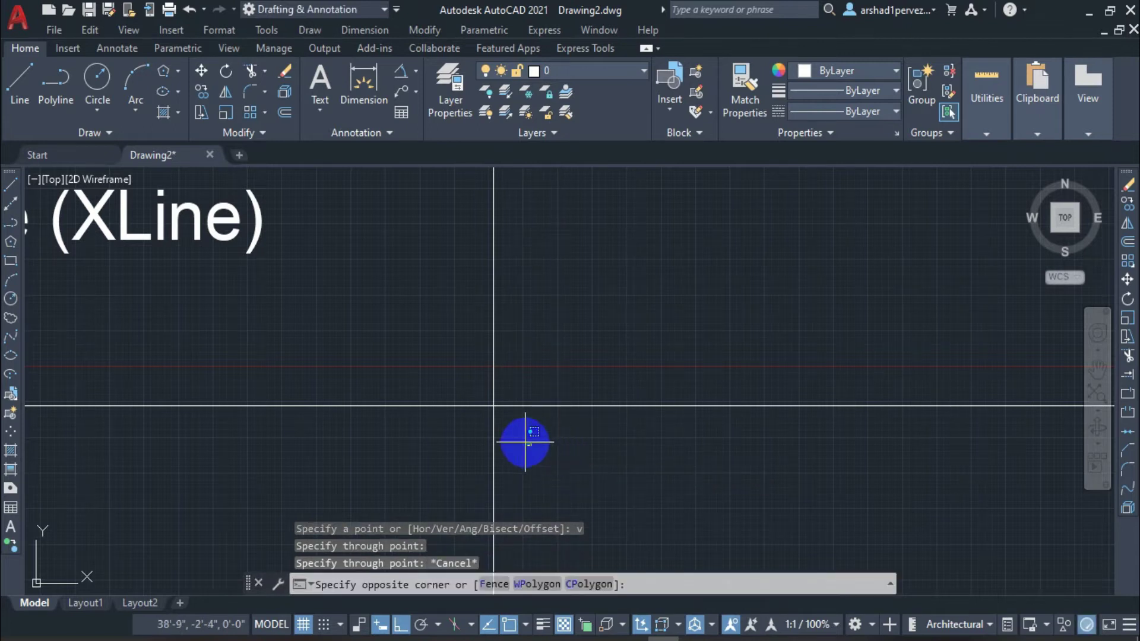
{"action": "key", "text": "Delete"}
{"action": "type", "text": "xl"}
{"action": "key", "text": "Return"}
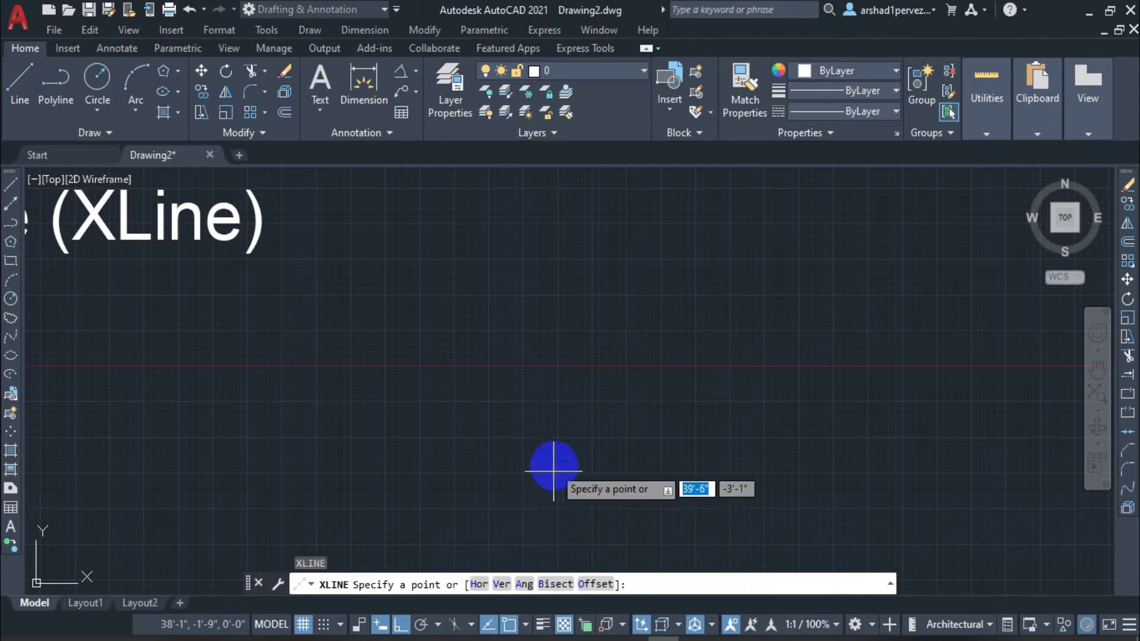
Step: Place two parallel construction lines at 35° using the Ang option
{"action": "type", "text": "a"}
{"action": "key", "text": "Return"}
{"action": "type", "text": "35"}
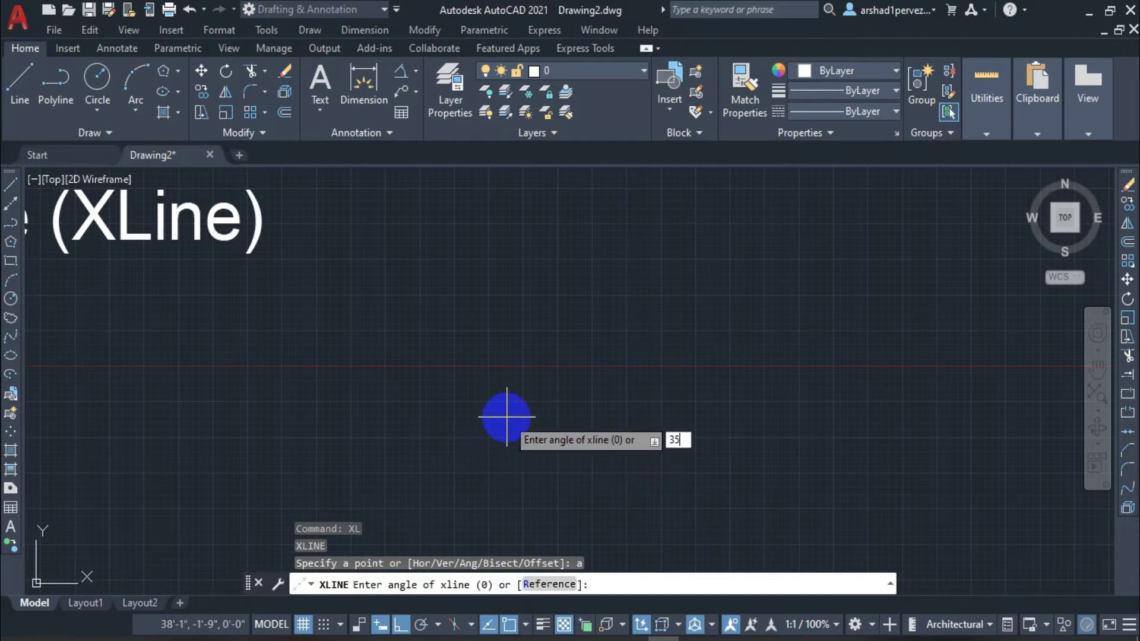
{"action": "key", "text": "Return"}
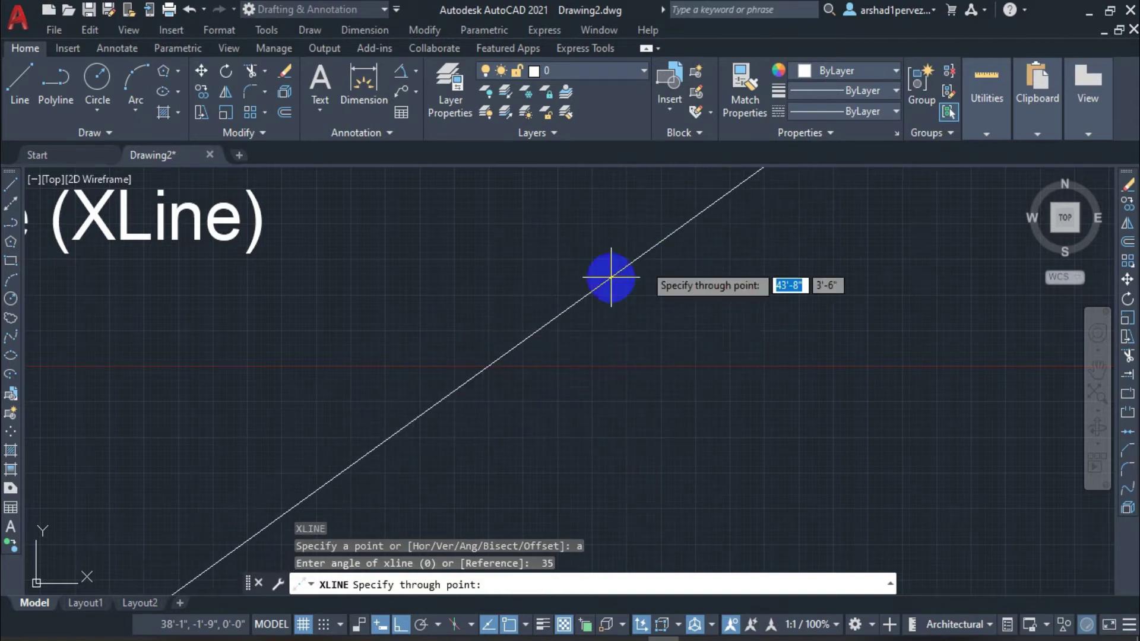
{"action": "left_click", "coordinate": [557, 316]}
{"action": "left_click", "coordinate": [489, 307]}
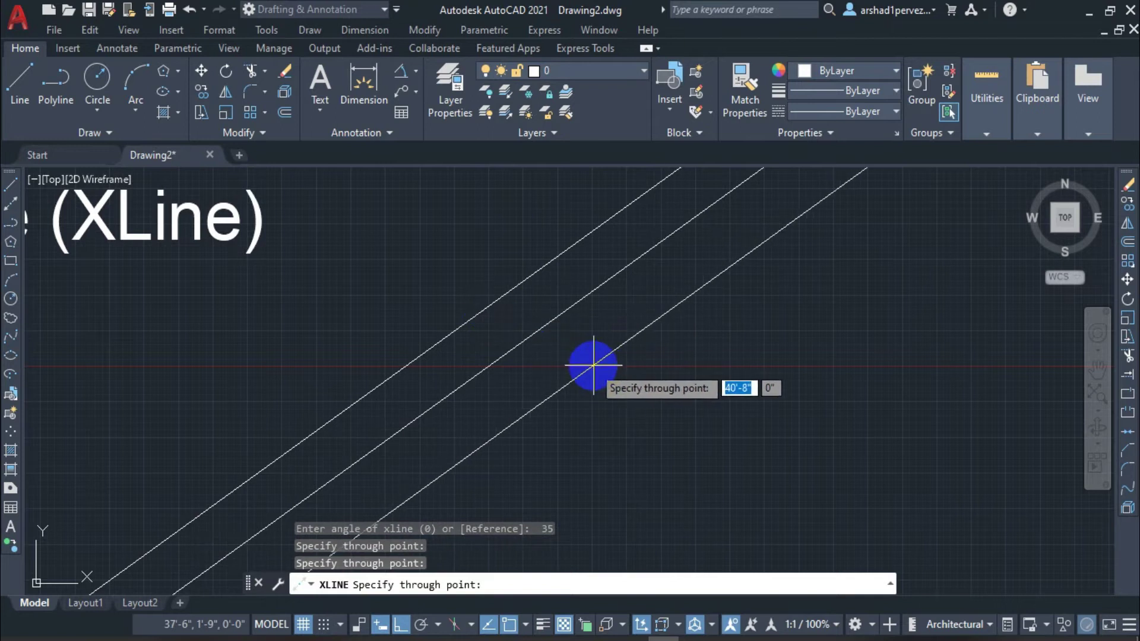
{"action": "key", "text": "Escape"}
Step: Window-select both angled lines and erase them
{"action": "left_click", "coordinate": [532, 373]}
{"action": "left_click", "coordinate": [459, 323]}
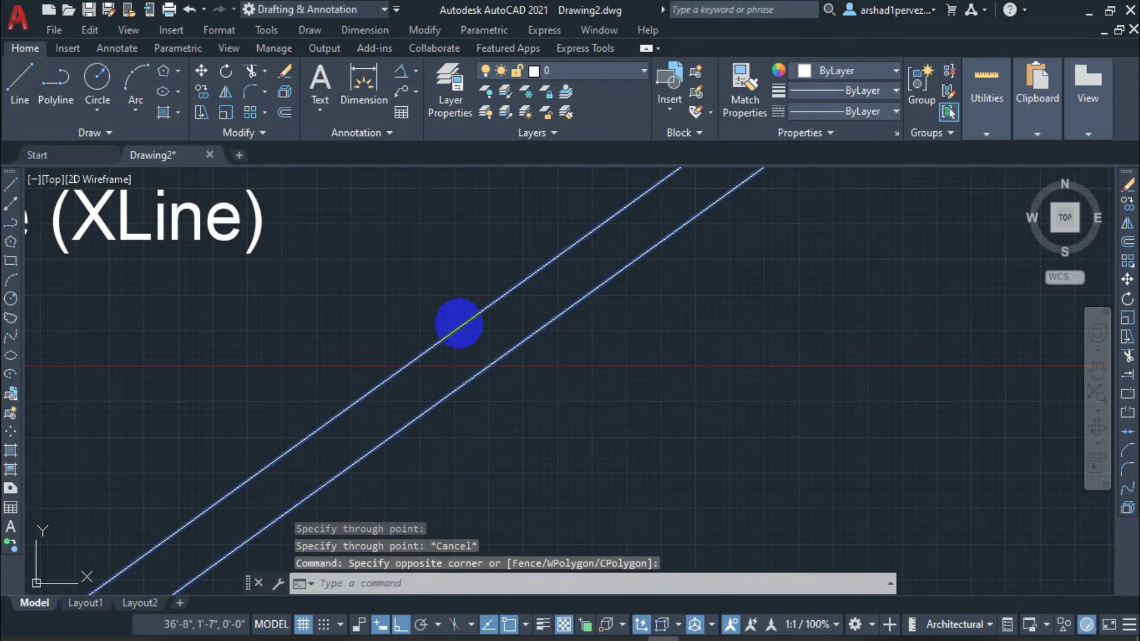
{"action": "type", "text": "E"}
{"action": "key", "text": "Return"}
{"action": "key", "text": "Return"}
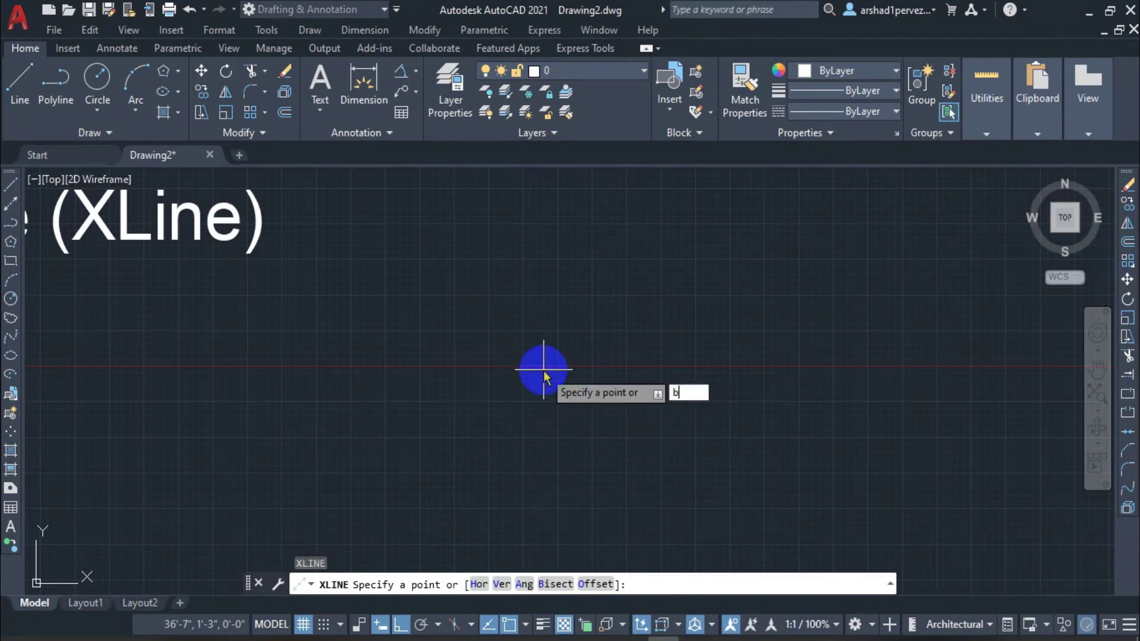
Step: Draw a fan of Bisect construction lines through a single angle vertex
{"action": "key", "text": "Return"}
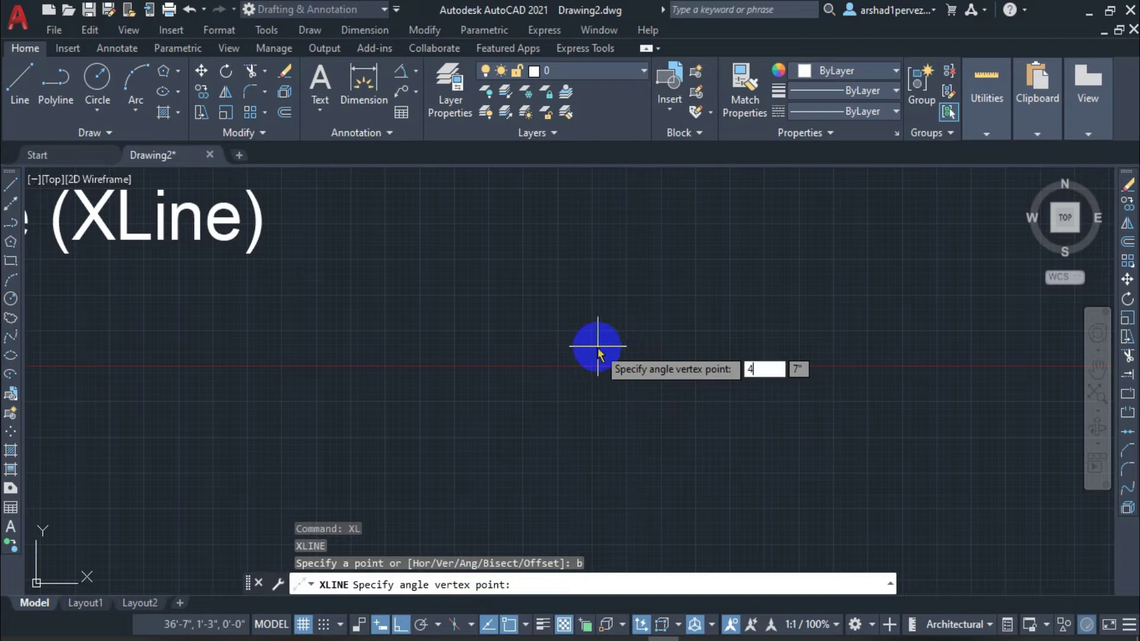
{"action": "type", "text": "5"}
{"action": "key", "text": "Return"}
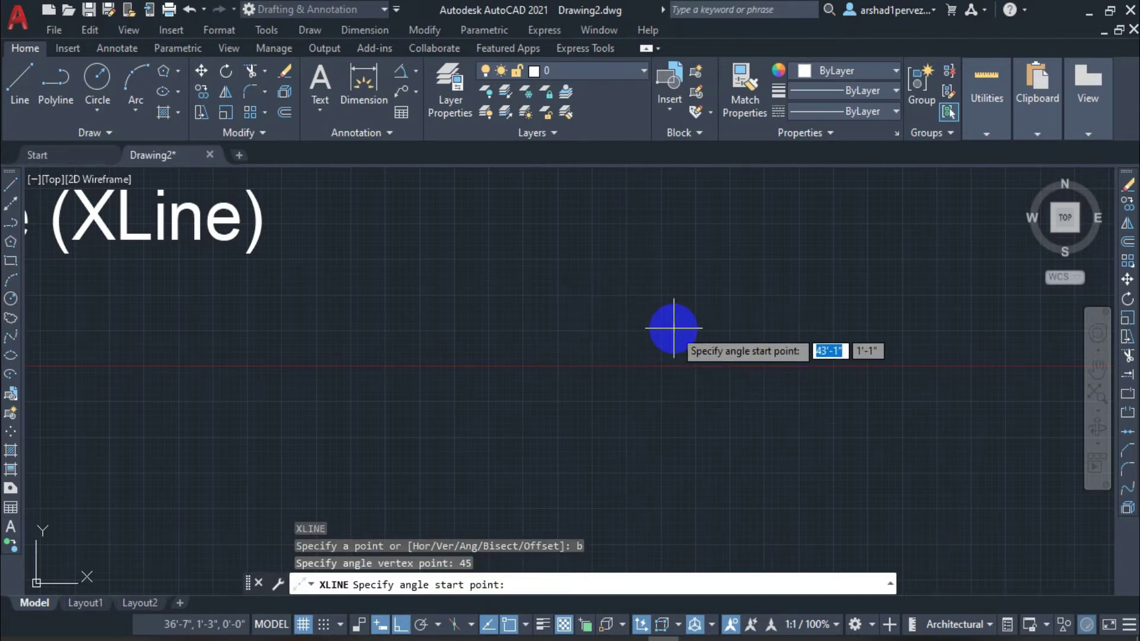
{"action": "left_click", "coordinate": [673, 328]}
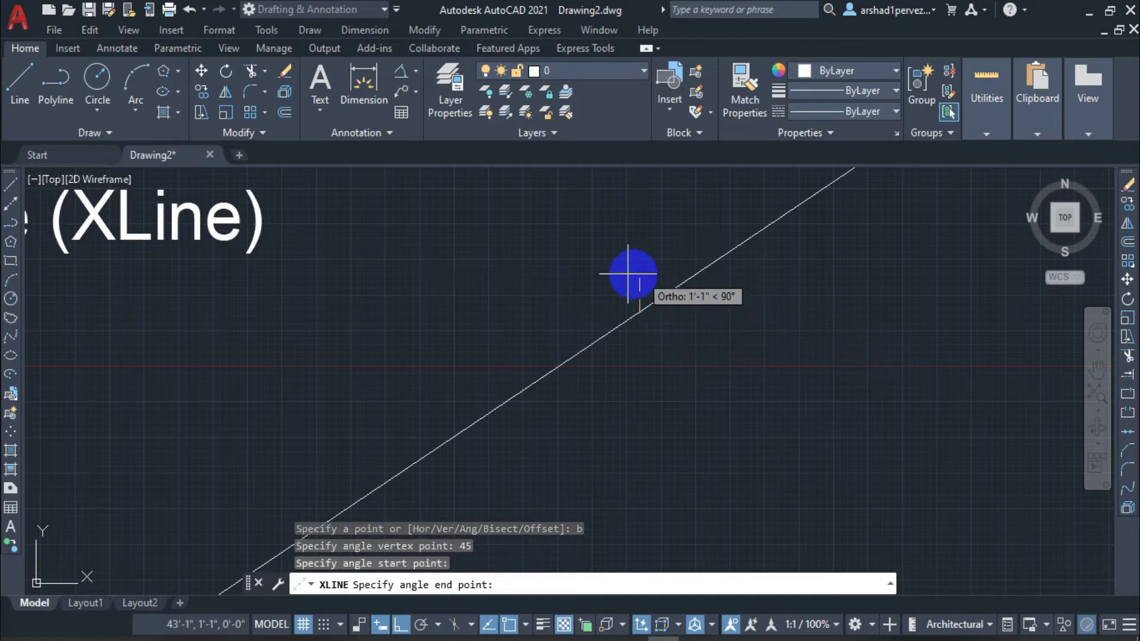
{"action": "left_click", "coordinate": [669, 283]}
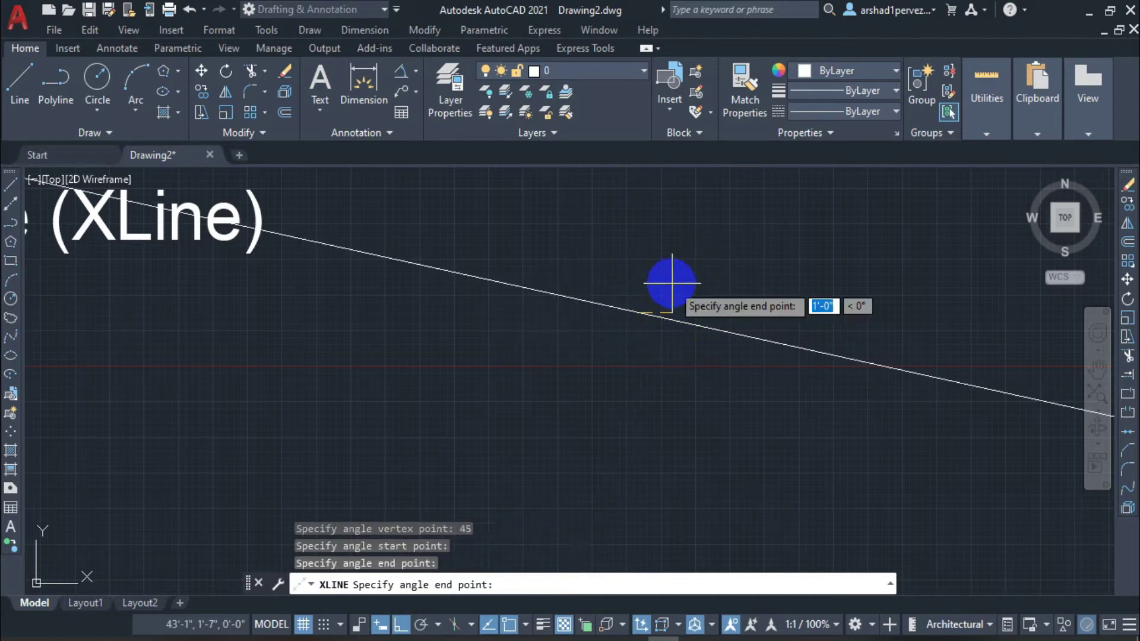
{"action": "left_click", "coordinate": [568, 357]}
{"action": "left_click", "coordinate": [688, 386]}
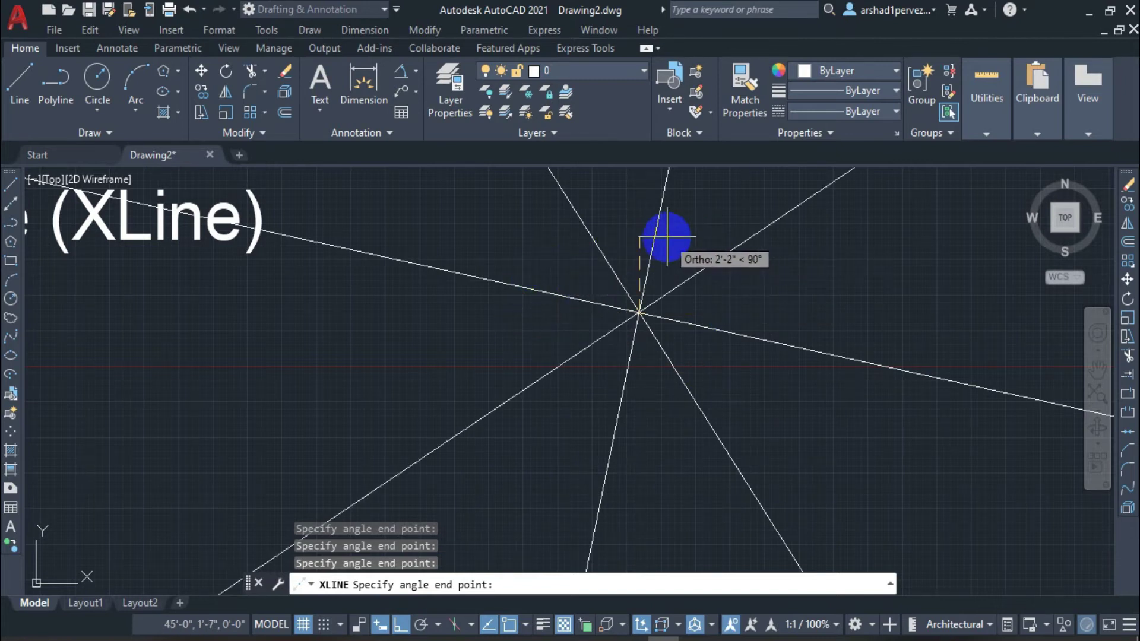
{"action": "key", "text": "Escape"}
Step: Window-select all five construction lines and erase them
{"action": "left_click", "coordinate": [742, 371]}
{"action": "left_click", "coordinate": [560, 267]}
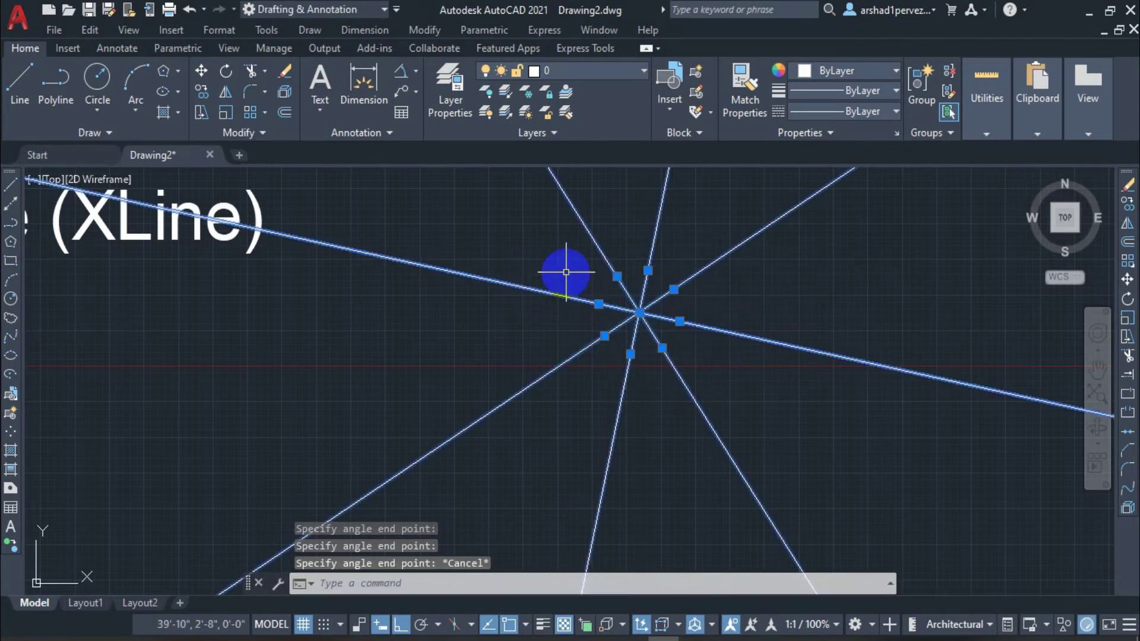
{"action": "type", "text": "E"}
{"action": "key", "text": "Return"}
{"action": "type", "text": "l"}
{"action": "key", "text": "Return"}
{"action": "type", "text": "o"}
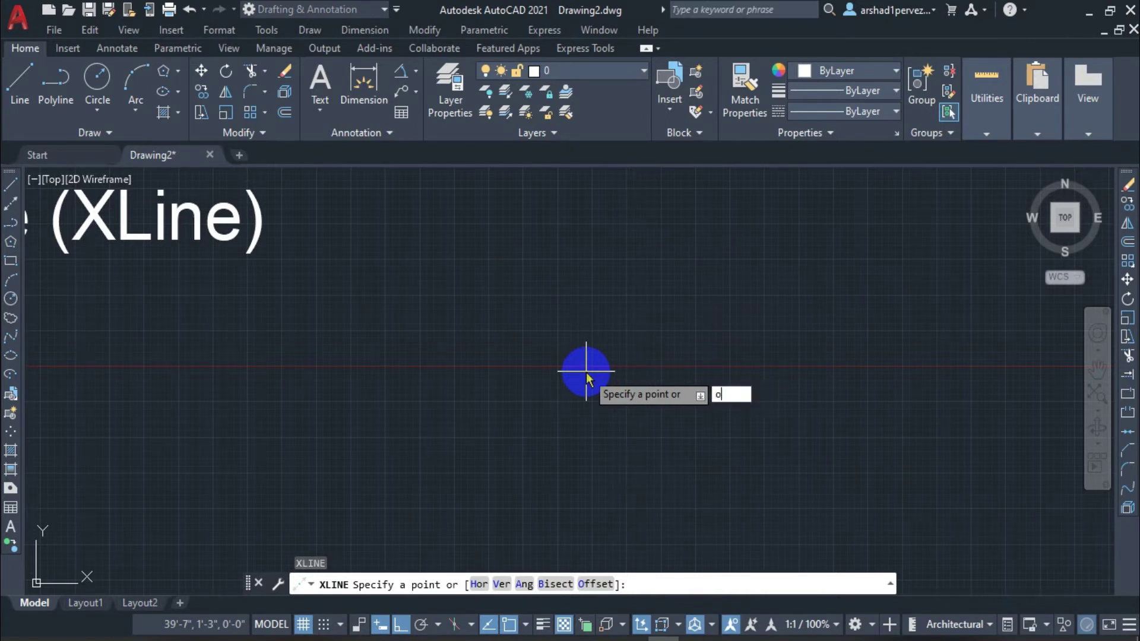
{"action": "key", "text": "Return"}
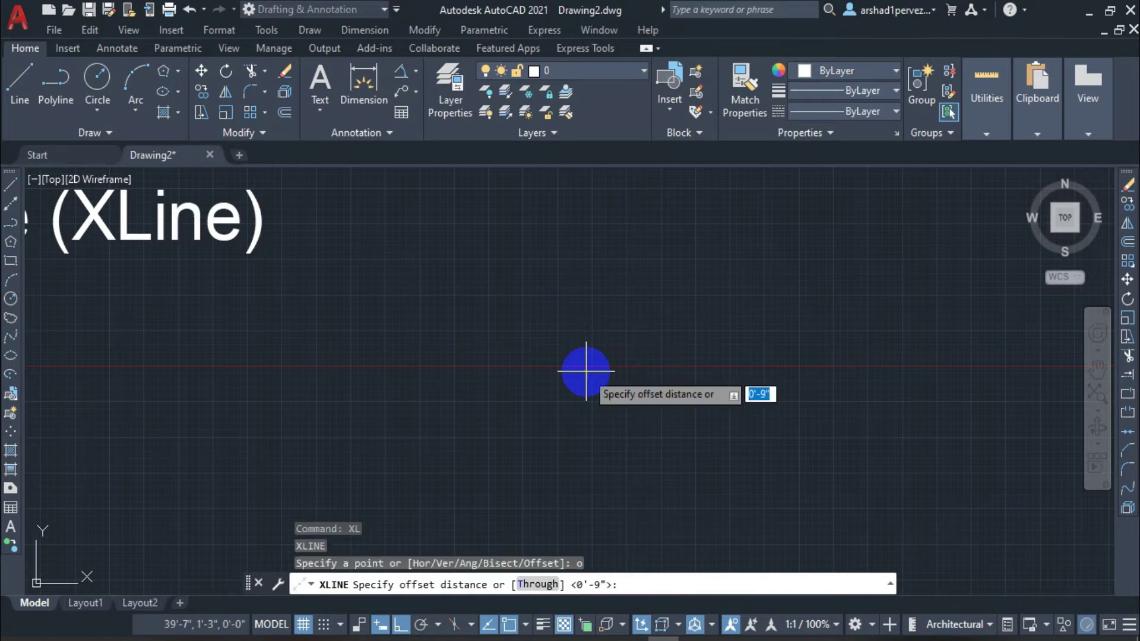
{"action": "left_click", "coordinate": [402, 590]}
{"action": "type", "text": "1'"}
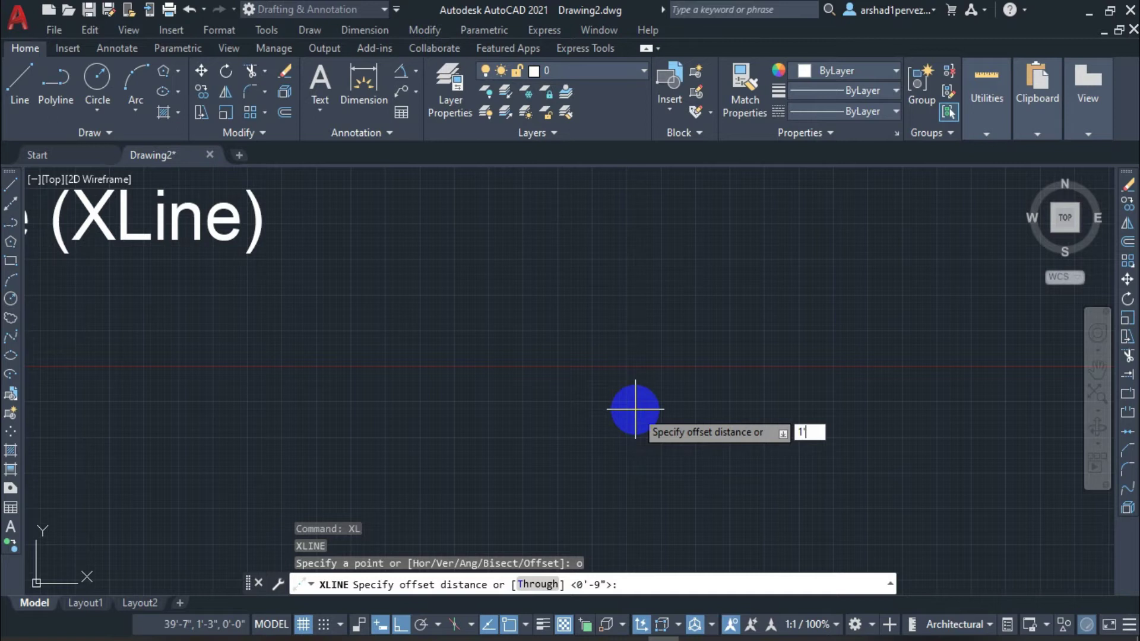
{"action": "key", "text": "Return"}
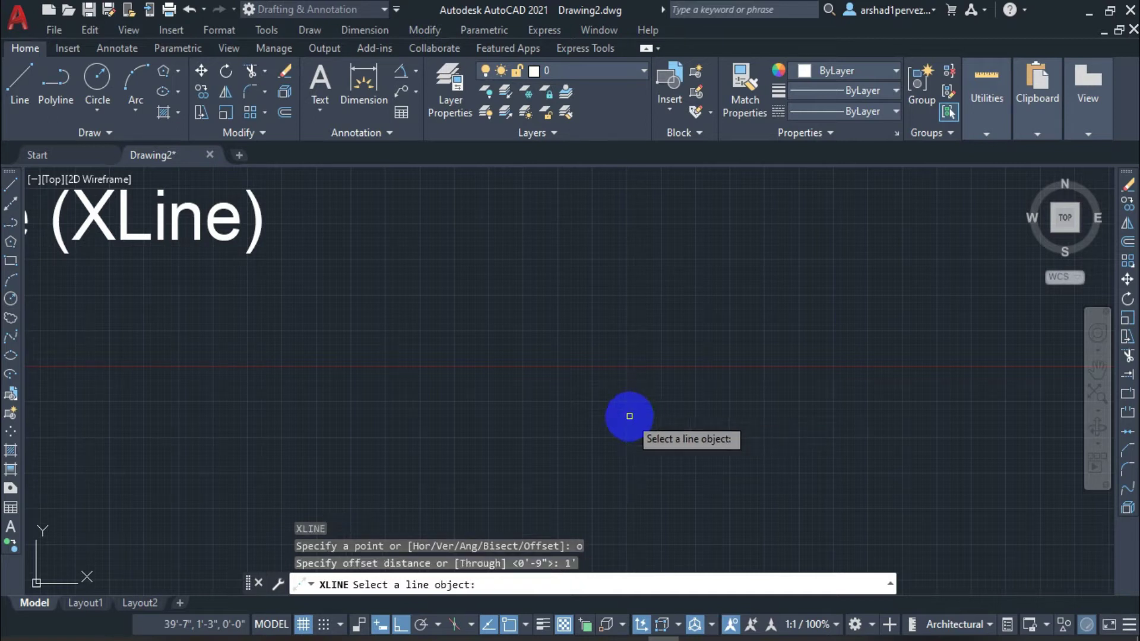
{"action": "left_click", "coordinate": [381, 585]}
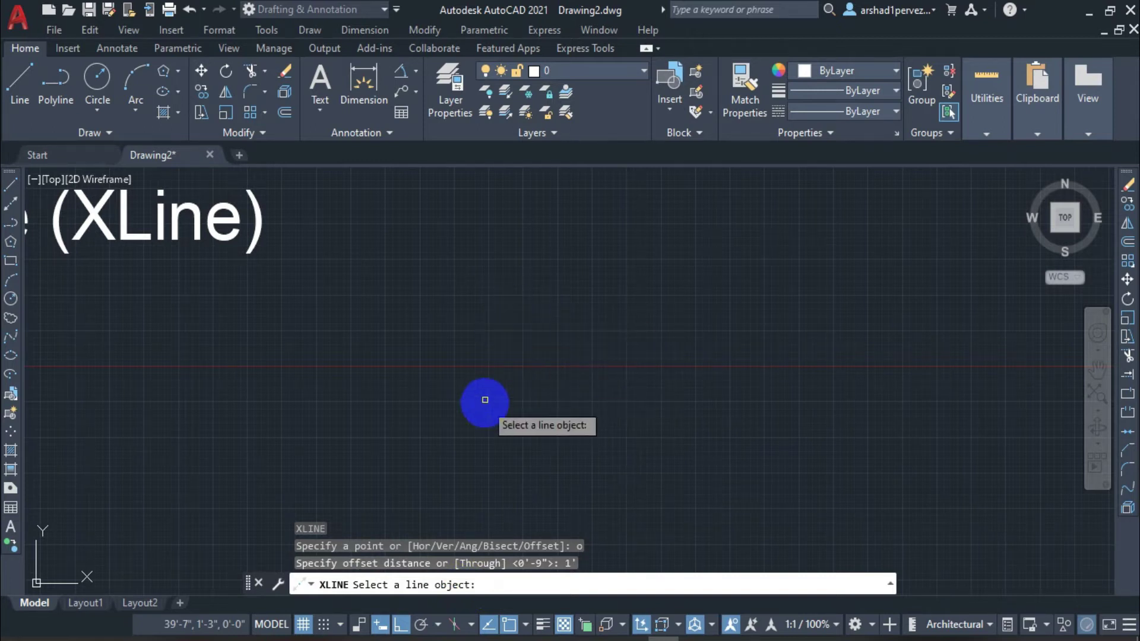
{"action": "key", "text": "Escape"}
{"action": "key", "text": "Escape"}
{"action": "key", "text": "Escape"}
{"action": "key", "text": "Escape"}
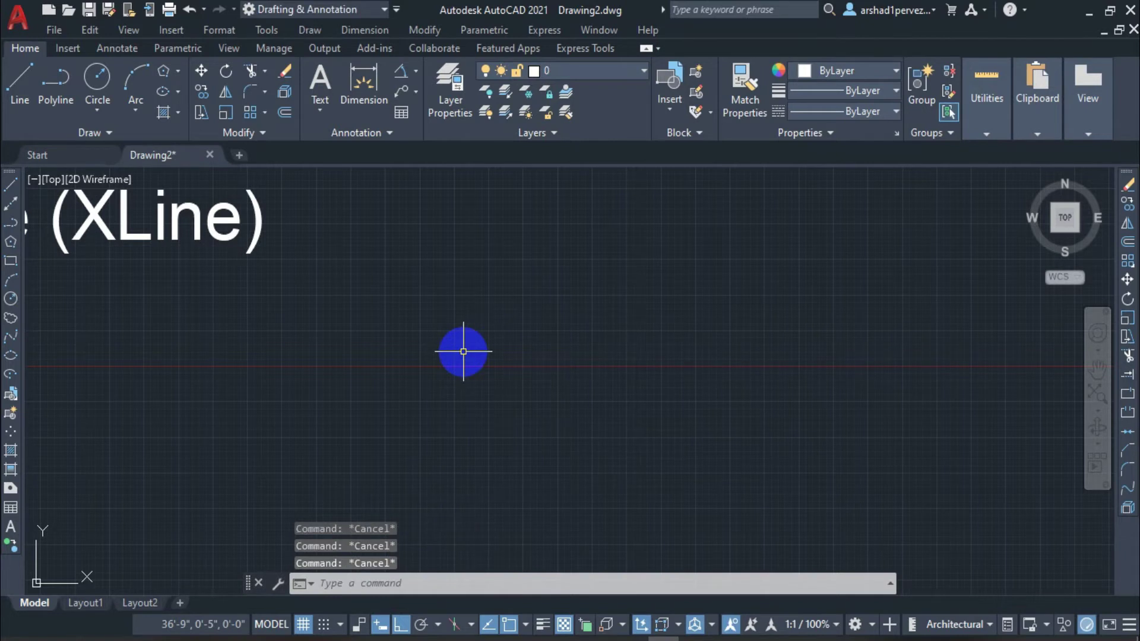
Step: Draw a short vertical line
{"action": "type", "text": "l"}
{"action": "key", "text": "Return"}
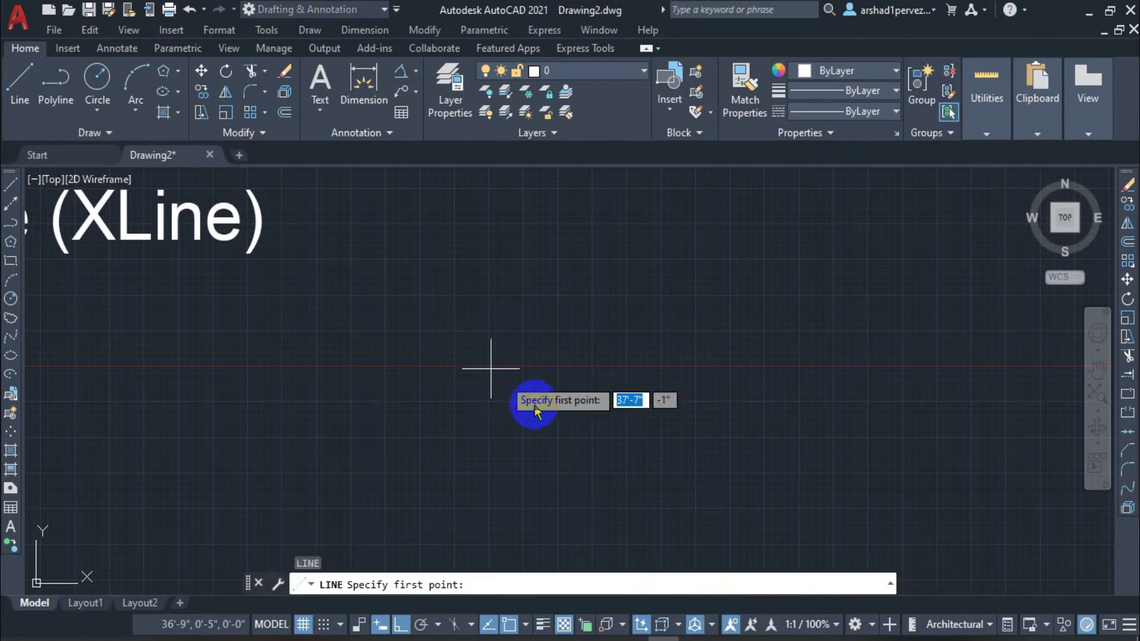
{"action": "left_click", "coordinate": [539, 436]}
{"action": "left_click", "coordinate": [572, 241]}
{"action": "key", "text": "Escape"}
{"action": "key", "text": "Escape"}
{"action": "middle_click_drag", "start_coordinate": [551, 324], "coordinate": [491, 336]}
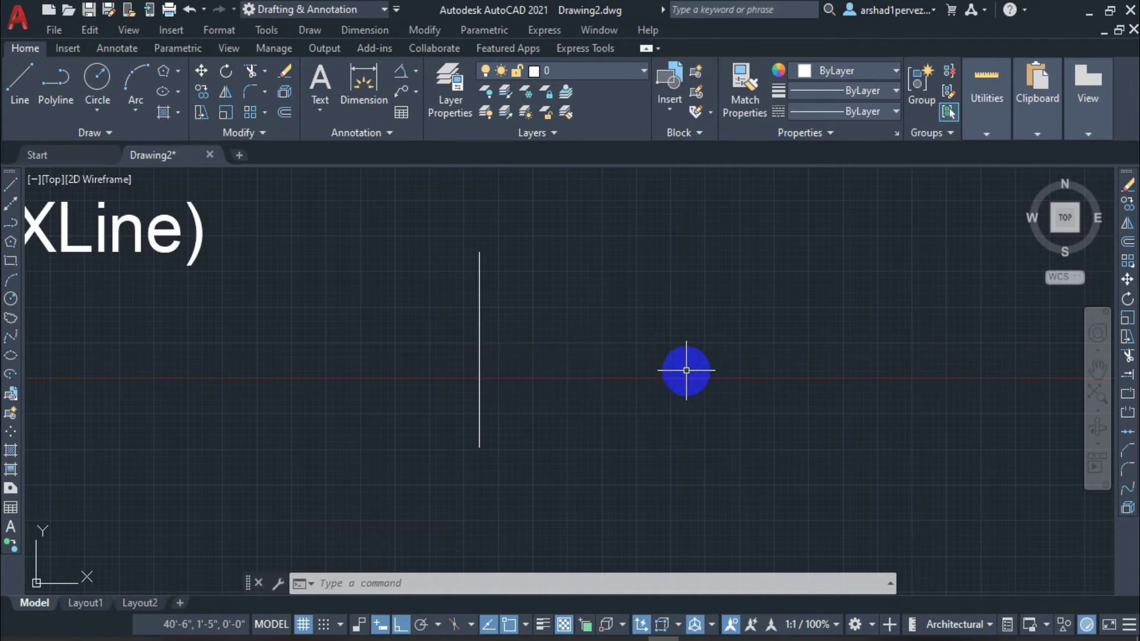
Step: Add construction lines offset 1' to the left and right of the vertical line
{"action": "type", "text": "l"}
{"action": "key", "text": "Return"}
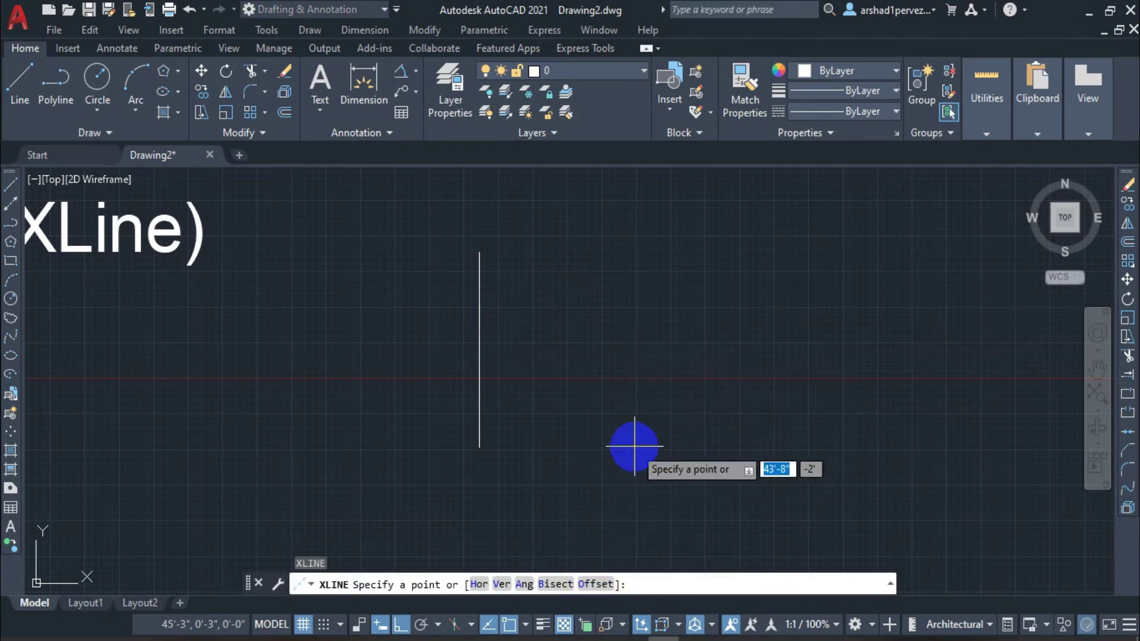
{"action": "key", "text": "Return"}
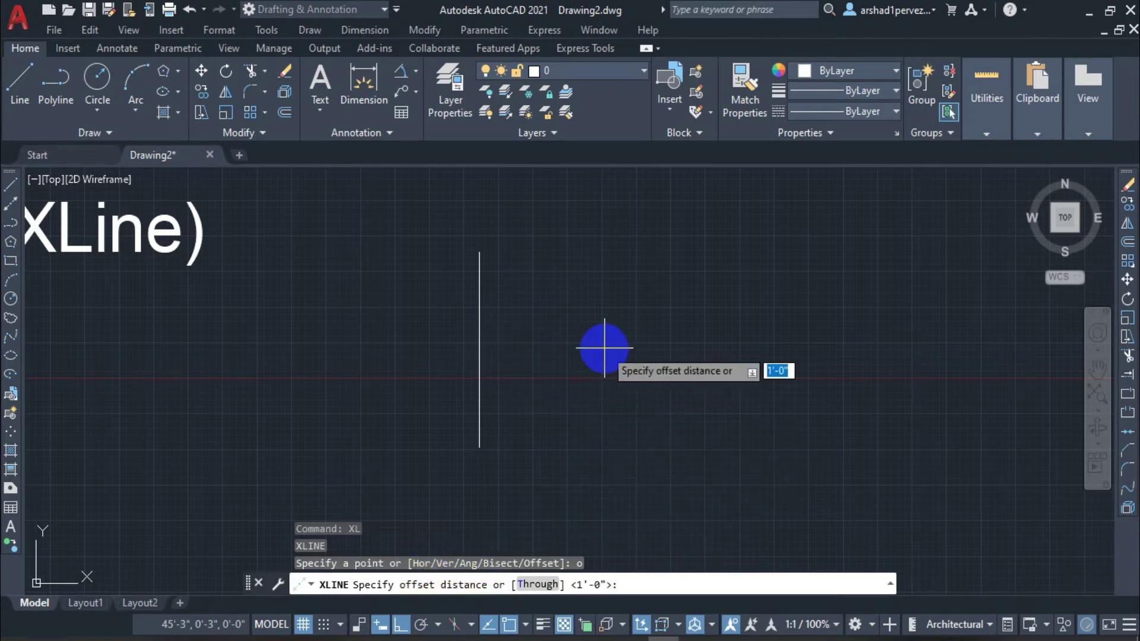
{"action": "type", "text": "1'"}
{"action": "key", "text": "Return"}
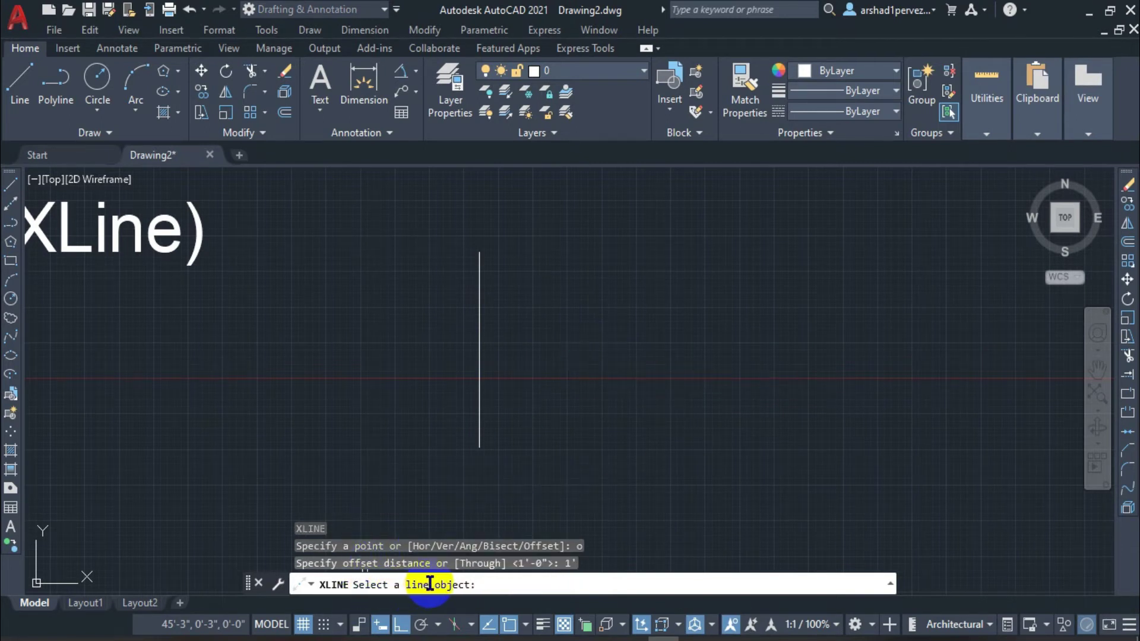
{"action": "left_click", "coordinate": [480, 341]}
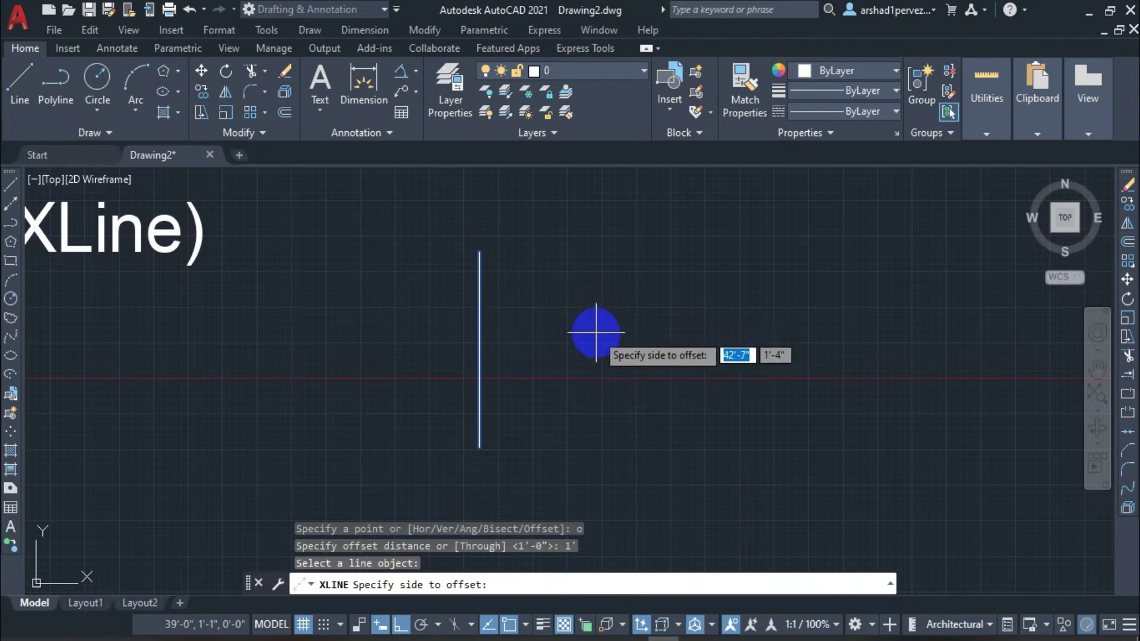
{"action": "left_click", "coordinate": [850, 326]}
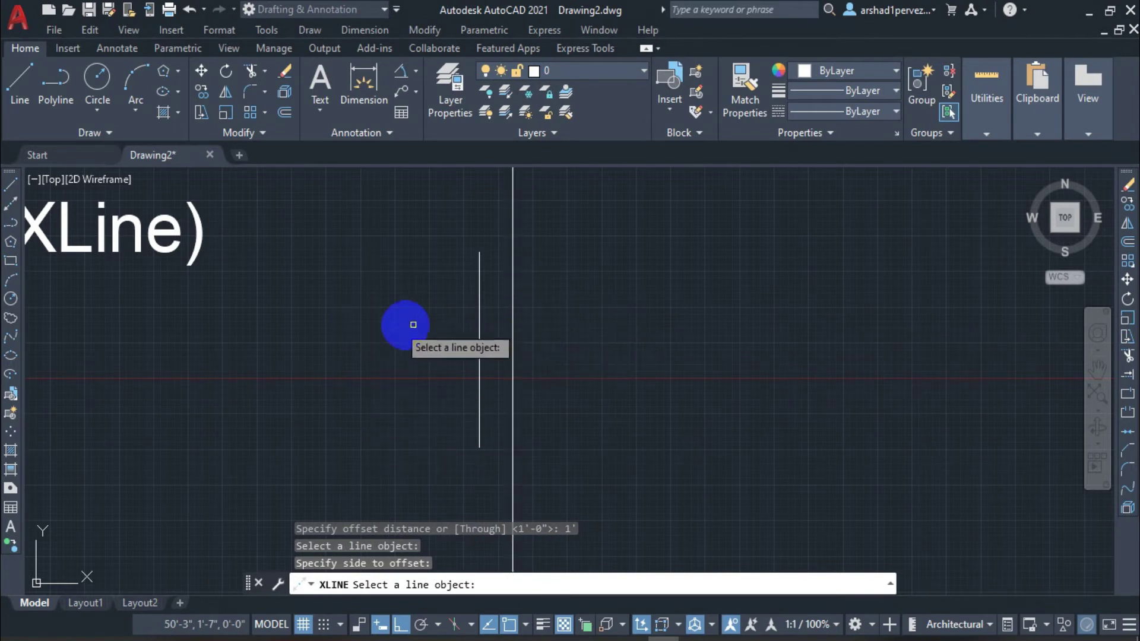
{"action": "left_click", "coordinate": [480, 329]}
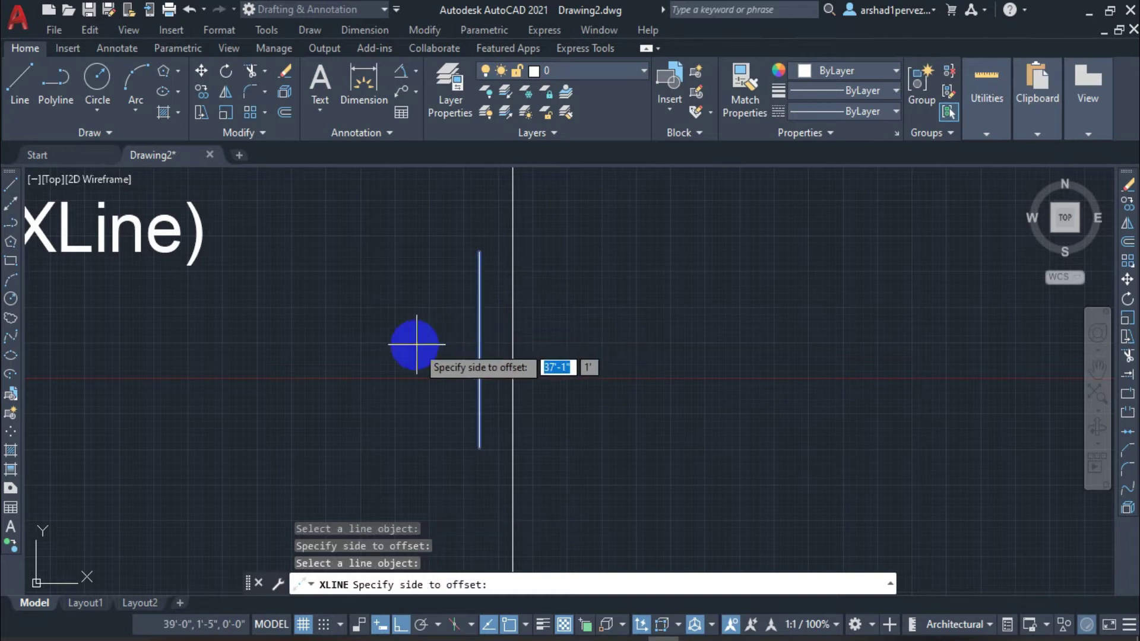
{"action": "left_click", "coordinate": [389, 345]}
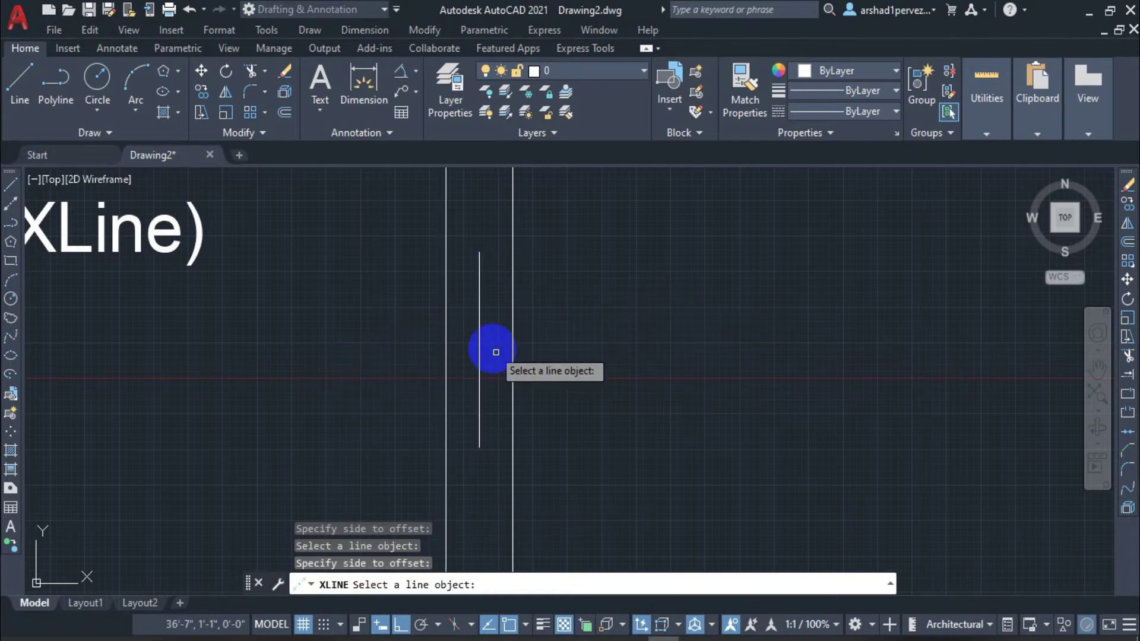
{"action": "key", "text": "Escape"}
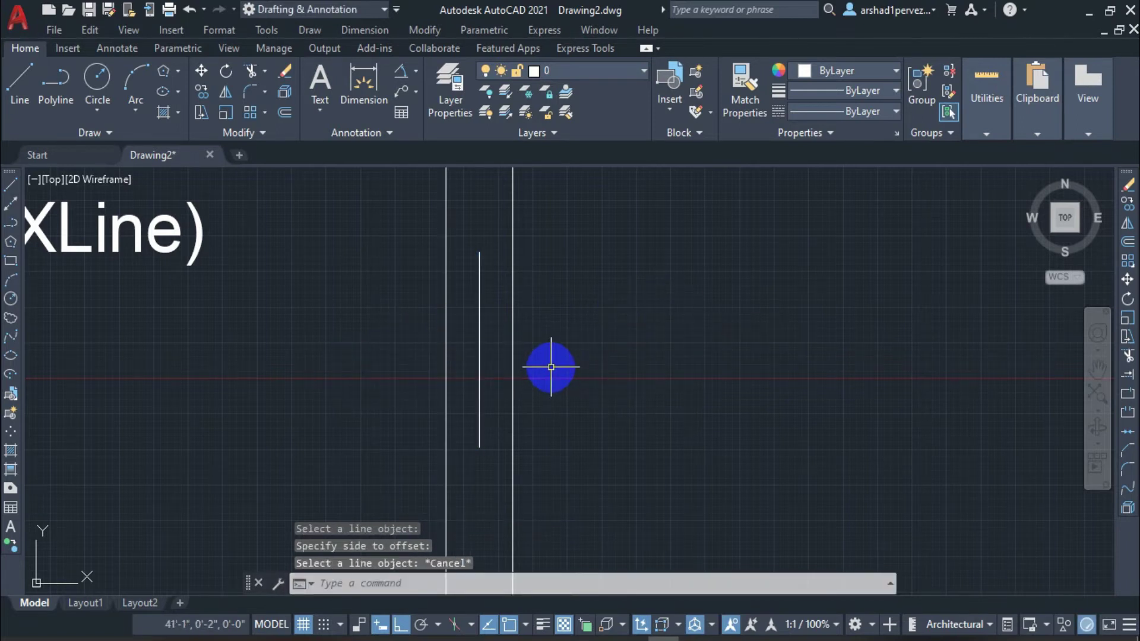
{"action": "middle_click_drag", "start_coordinate": [551, 366], "coordinate": [589, 372]}
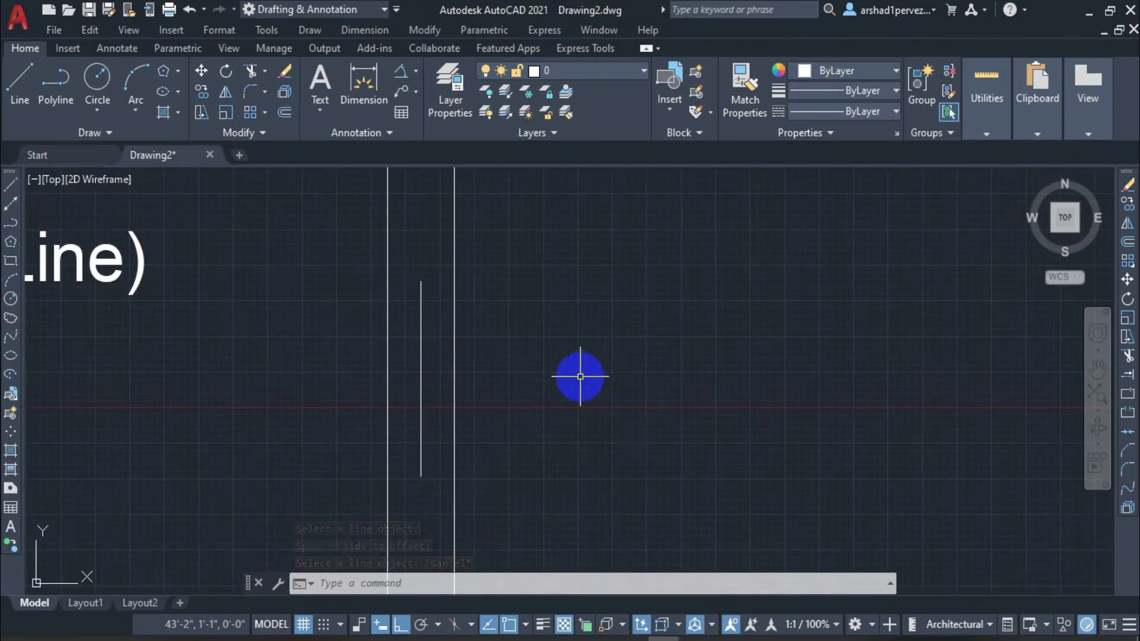
Step: Draw an 8-sided polygon inscribed in a circle, right of the offset lines
{"action": "left_click", "coordinate": [164, 72]}
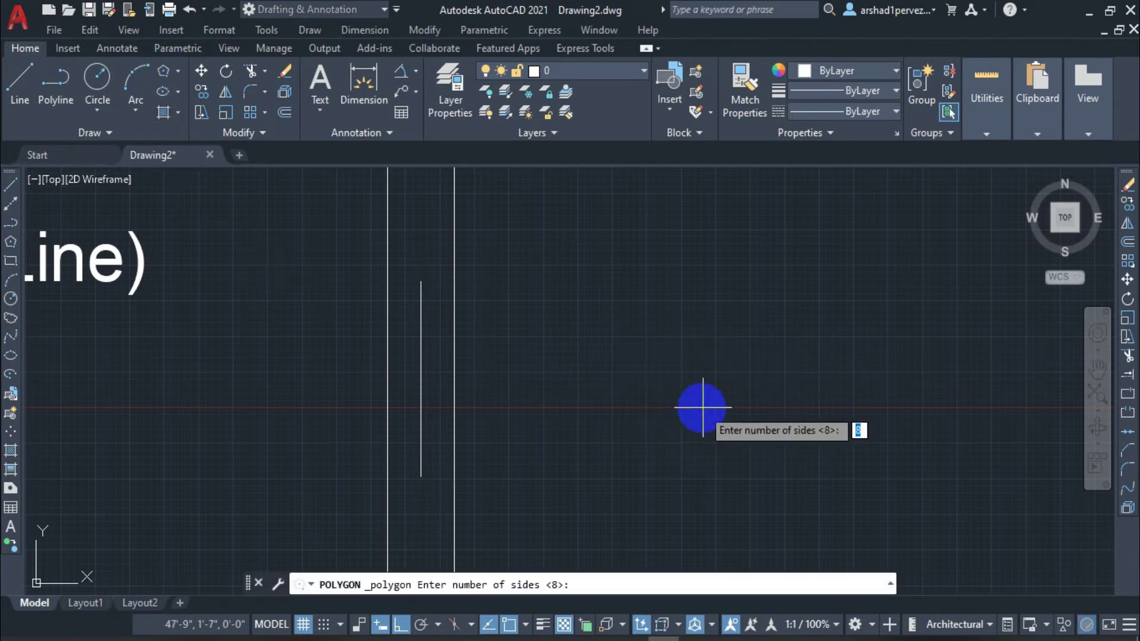
{"action": "key", "text": "Return"}
{"action": "left_click", "coordinate": [729, 370]}
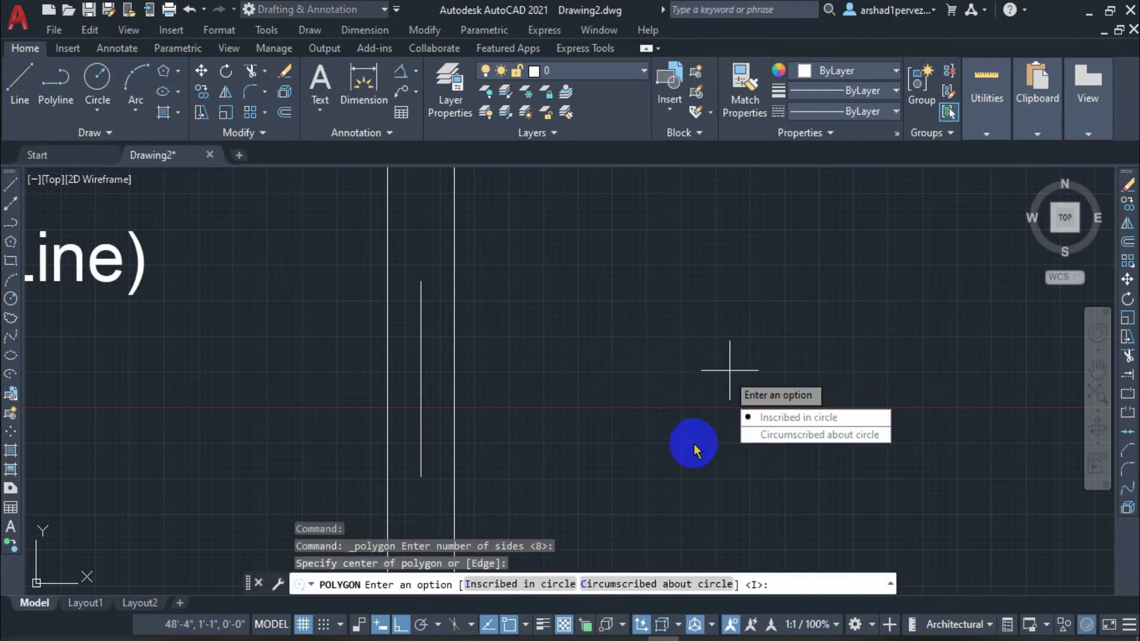
{"action": "key", "text": "Return"}
{"action": "left_click", "coordinate": [701, 428]}
{"action": "scroll", "coordinate": [731, 387], "scroll_direction": "up", "scroll_amount": 2}
{"action": "scroll", "coordinate": [660, 387], "scroll_direction": "up", "scroll_amount": 3}
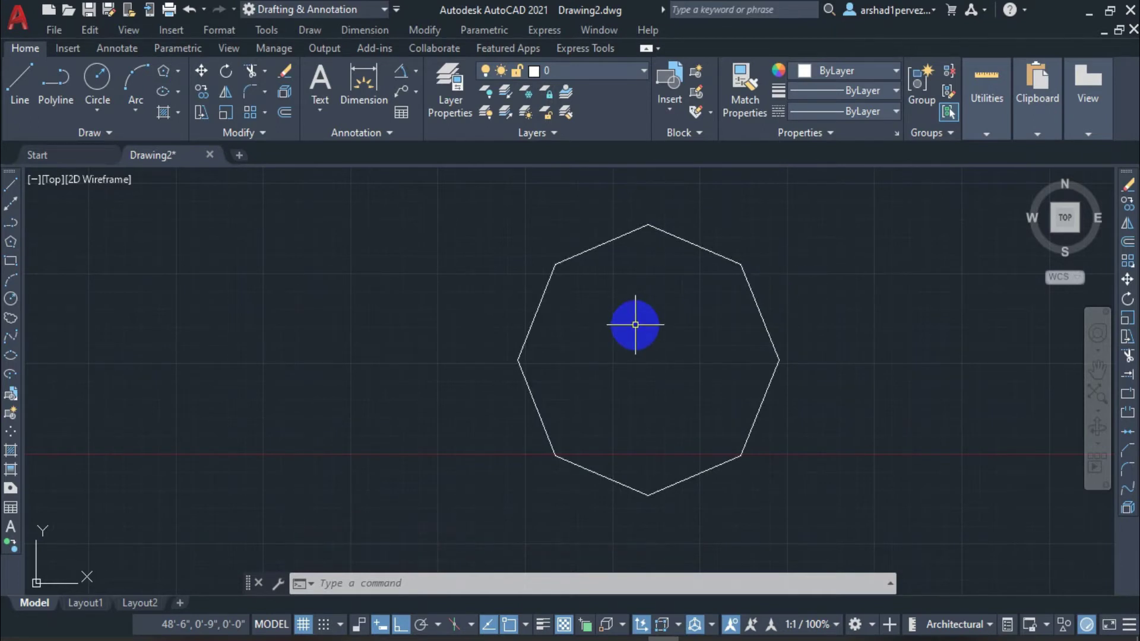
{"action": "scroll", "coordinate": [634, 324], "scroll_direction": "down", "scroll_amount": 4}
{"action": "type", "text": "x"}
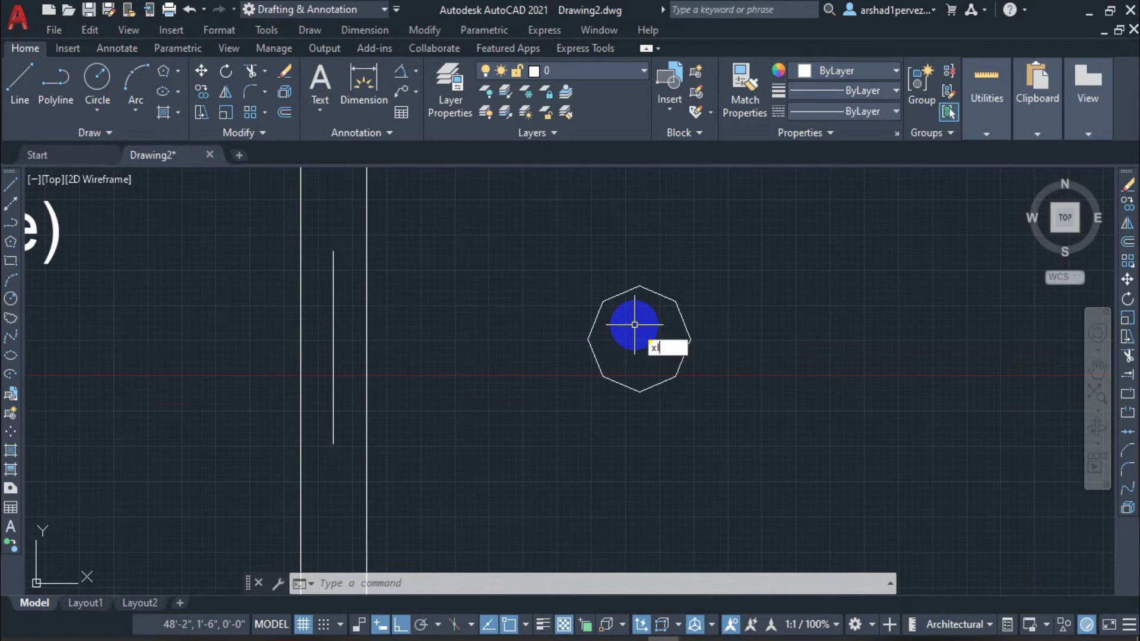
Step: Offset construction lines 6 outward from the octagon's upper-right and top edges
{"action": "key", "text": "Return"}
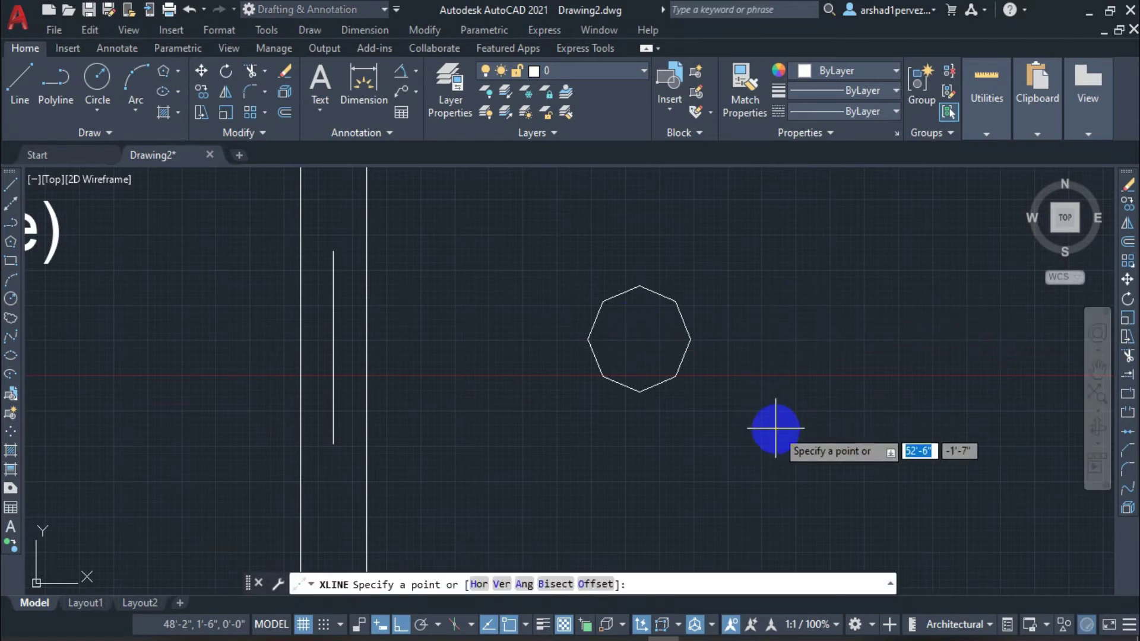
{"action": "type", "text": "o"}
{"action": "key", "text": "Return"}
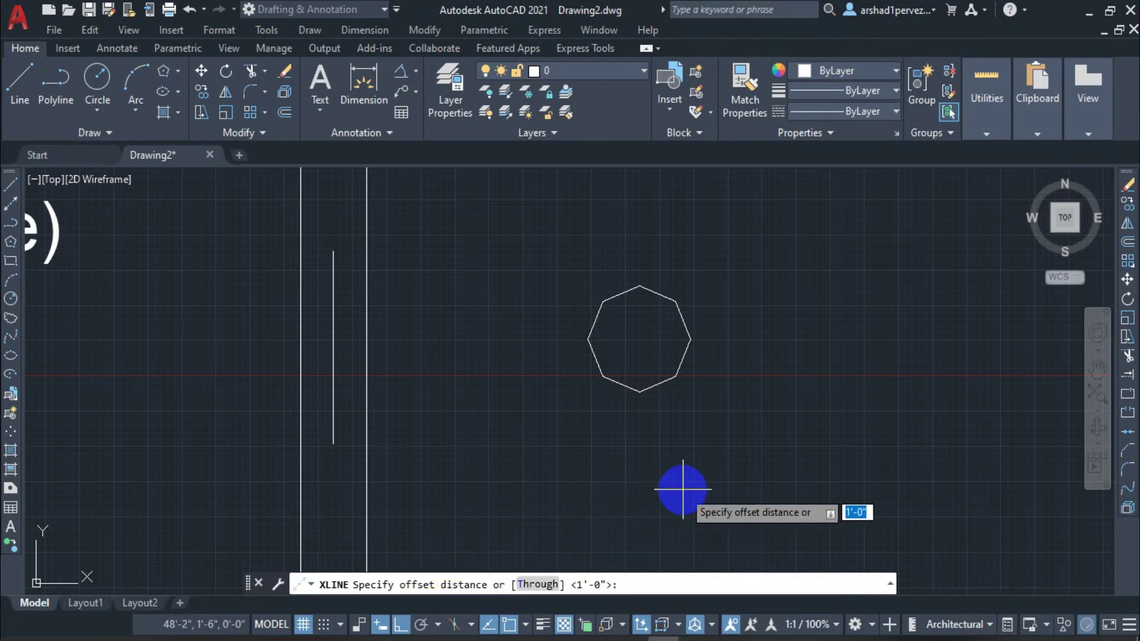
{"action": "type", "text": "6"}
{"action": "key", "text": "Return"}
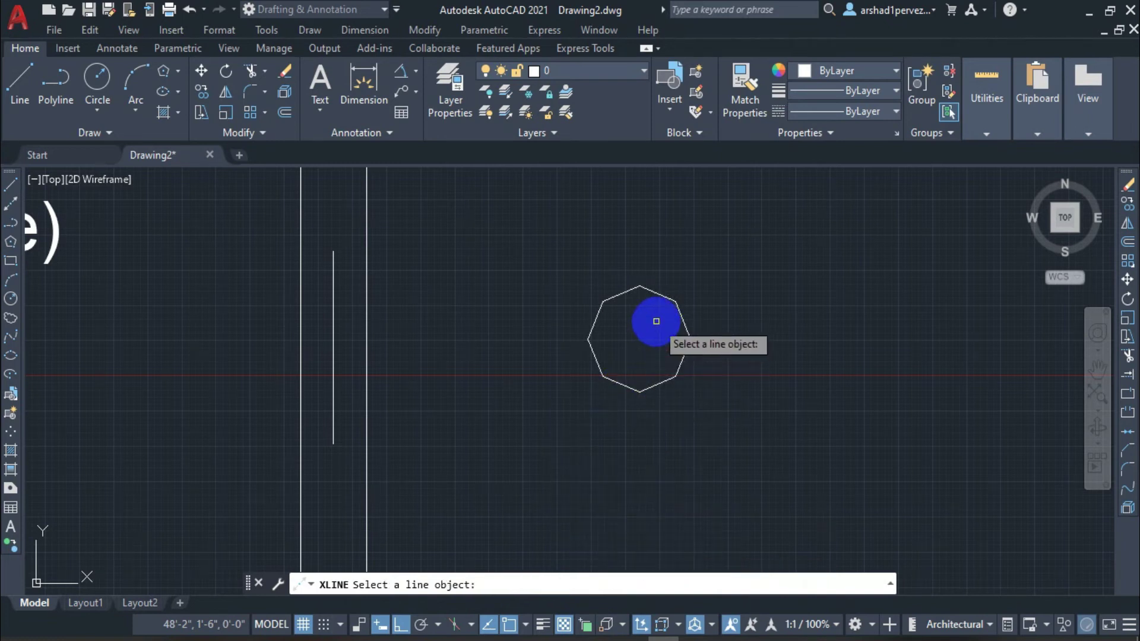
{"action": "left_click", "coordinate": [409, 588]}
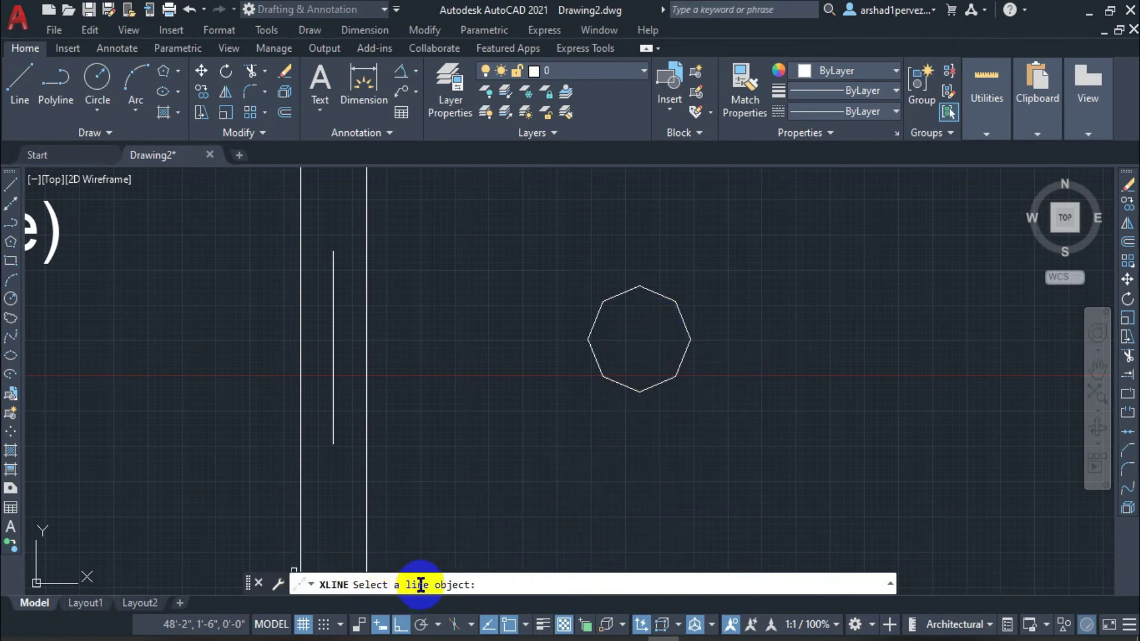
{"action": "scroll", "coordinate": [635, 360], "scroll_direction": "up", "scroll_amount": 4}
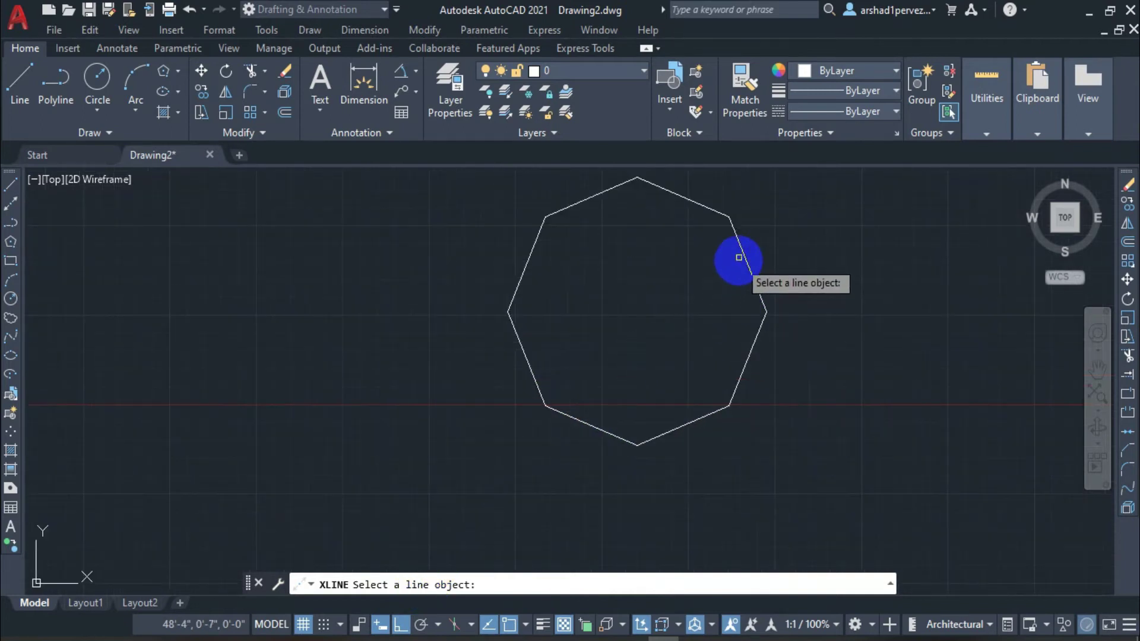
{"action": "left_click", "coordinate": [746, 249]}
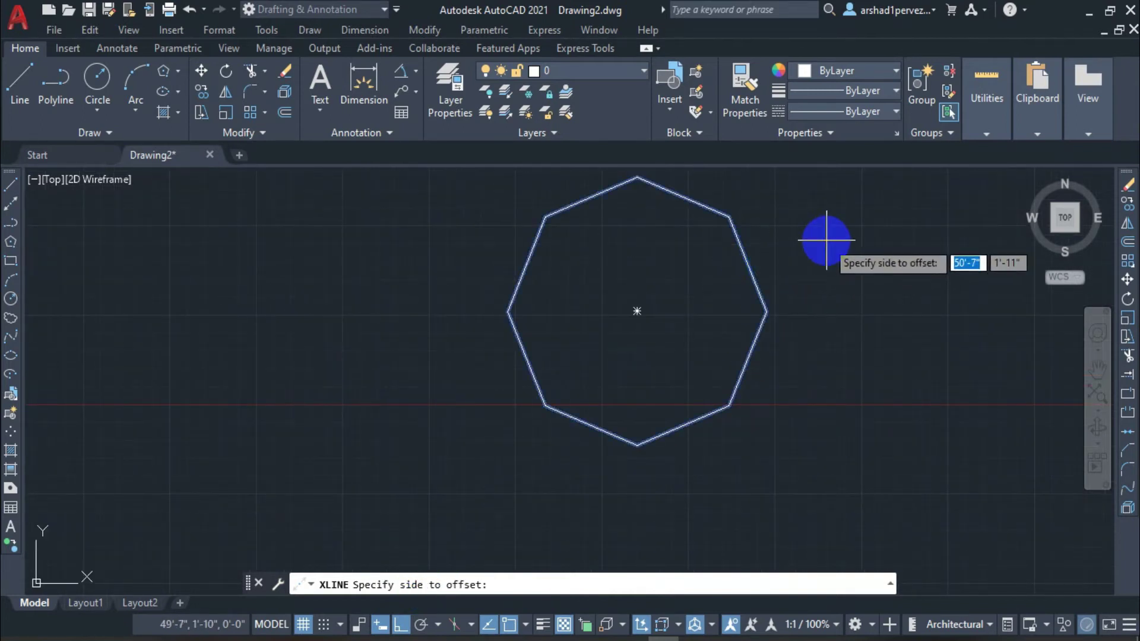
{"action": "left_click", "coordinate": [813, 238]}
{"action": "left_click", "coordinate": [695, 202]}
{"action": "left_click", "coordinate": [735, 176]}
Step: Offset construction lines 6 outward from the upper-left, left, lower-left and lower-right edges
{"action": "middle_click_drag", "start_coordinate": [616, 270], "coordinate": [598, 380]}
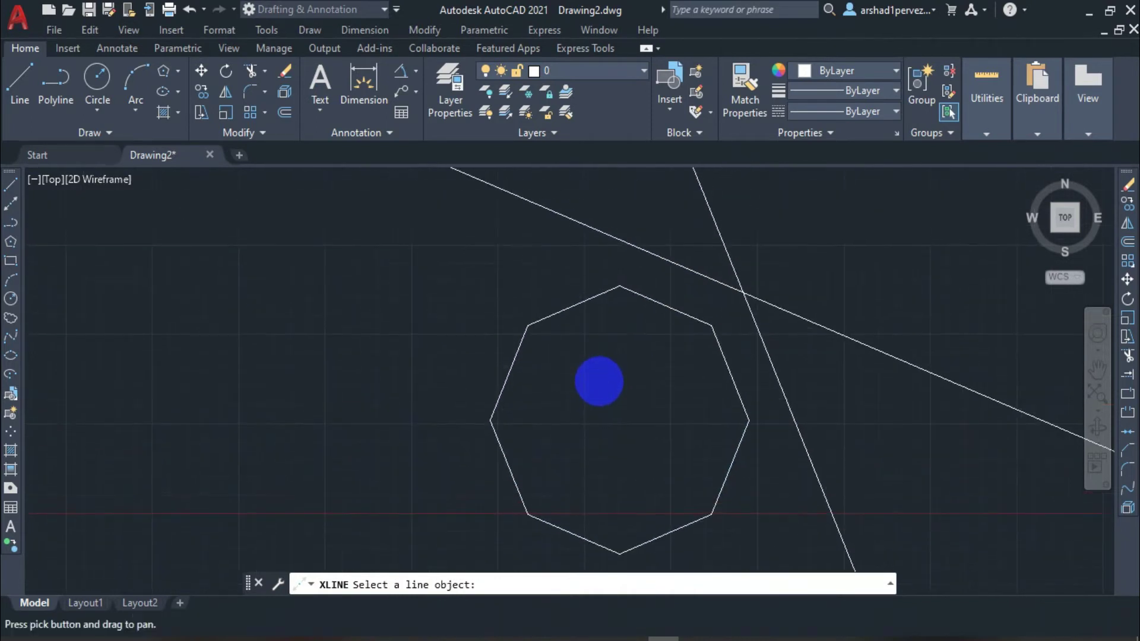
{"action": "left_click", "coordinate": [557, 319]}
{"action": "left_click", "coordinate": [522, 280]}
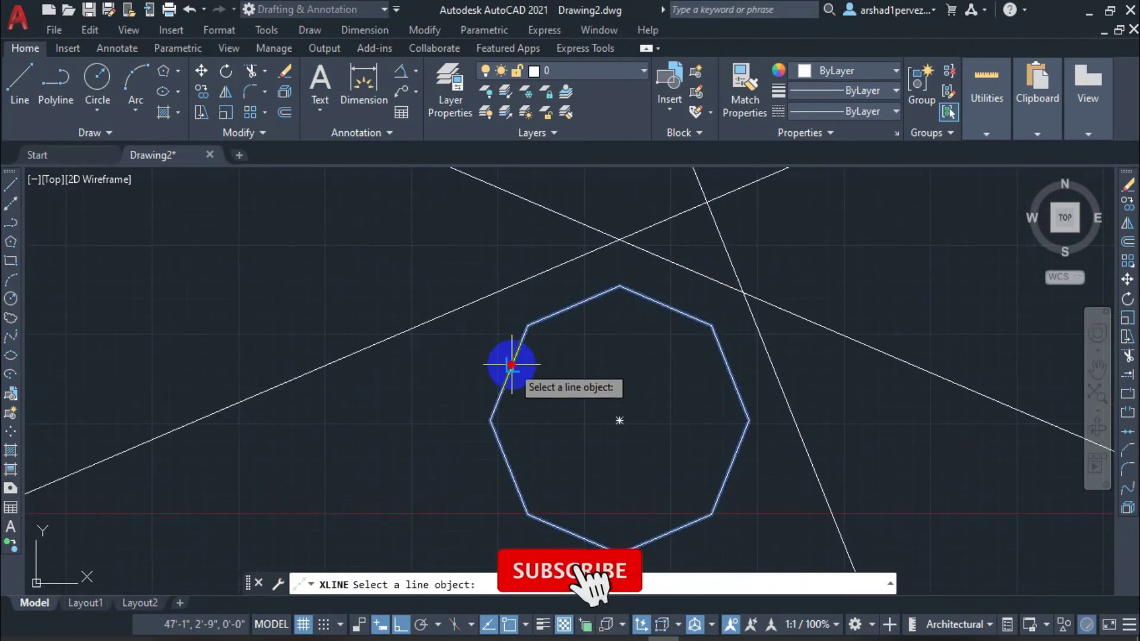
{"action": "left_click", "coordinate": [503, 361]}
{"action": "left_click", "coordinate": [465, 466]}
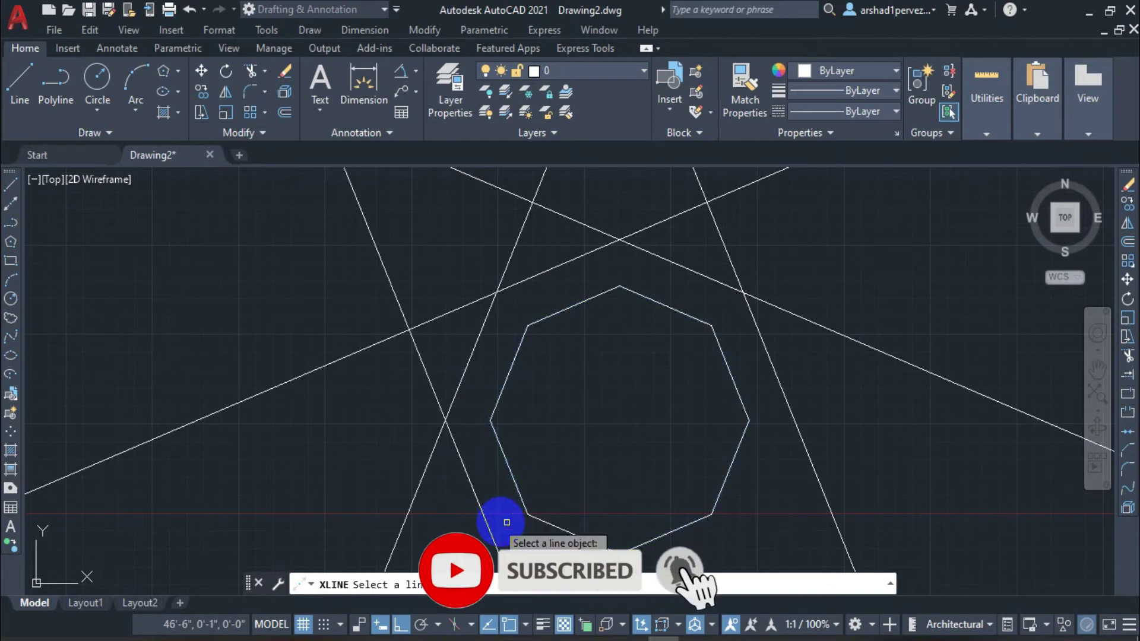
{"action": "middle_click_drag", "start_coordinate": [505, 522], "coordinate": [574, 412]}
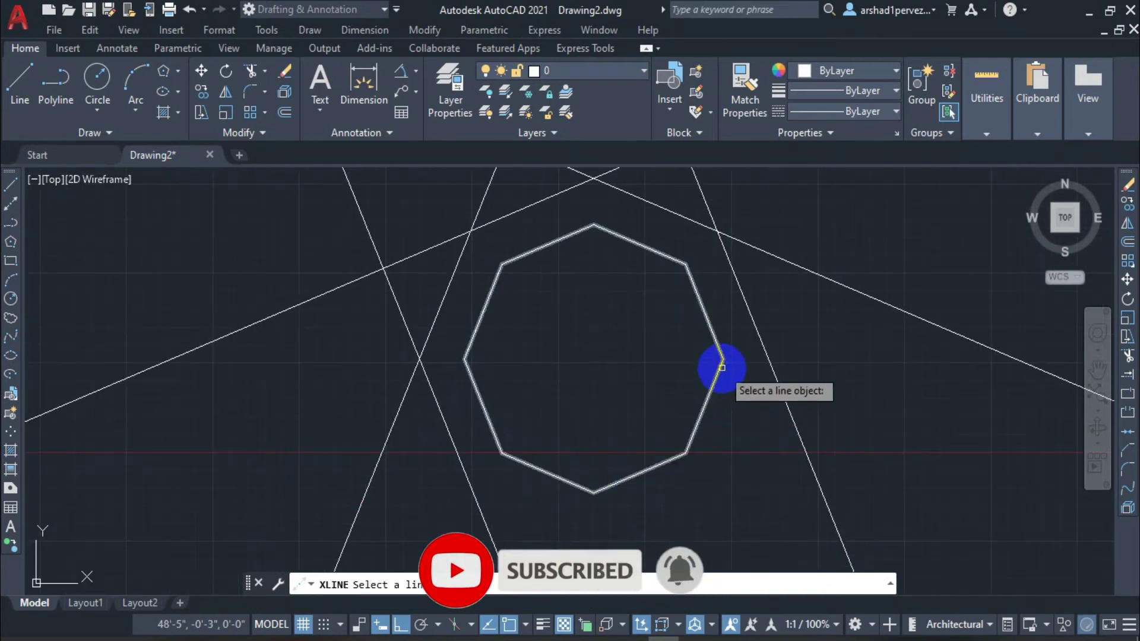
{"action": "left_click", "coordinate": [554, 476]}
{"action": "left_click", "coordinate": [528, 542]}
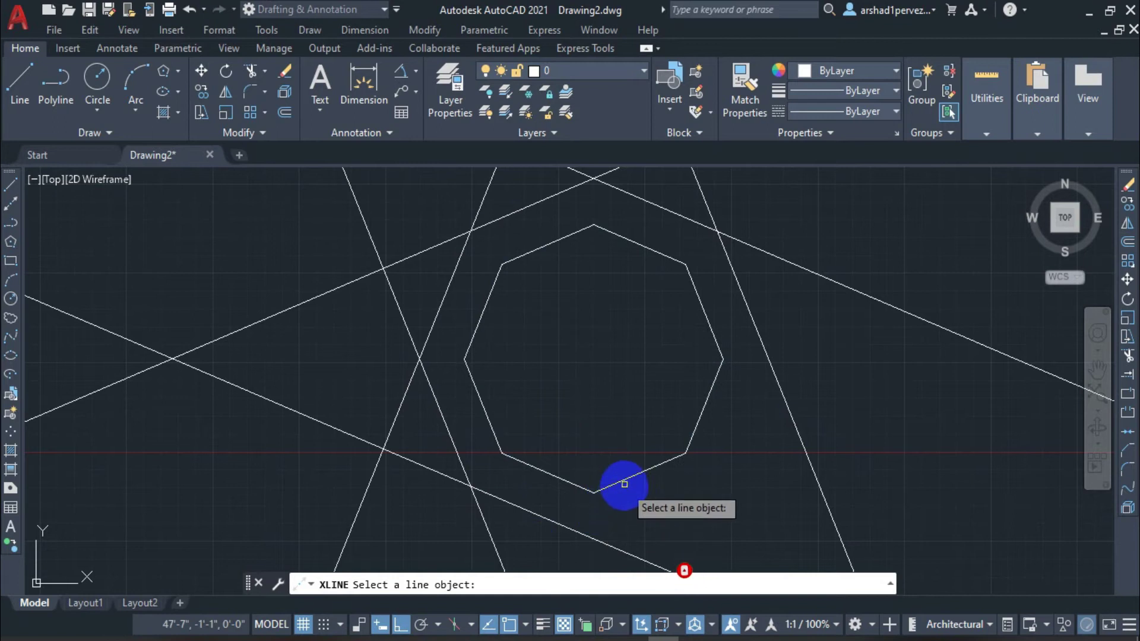
{"action": "left_click", "coordinate": [626, 477]}
{"action": "left_click", "coordinate": [790, 401]}
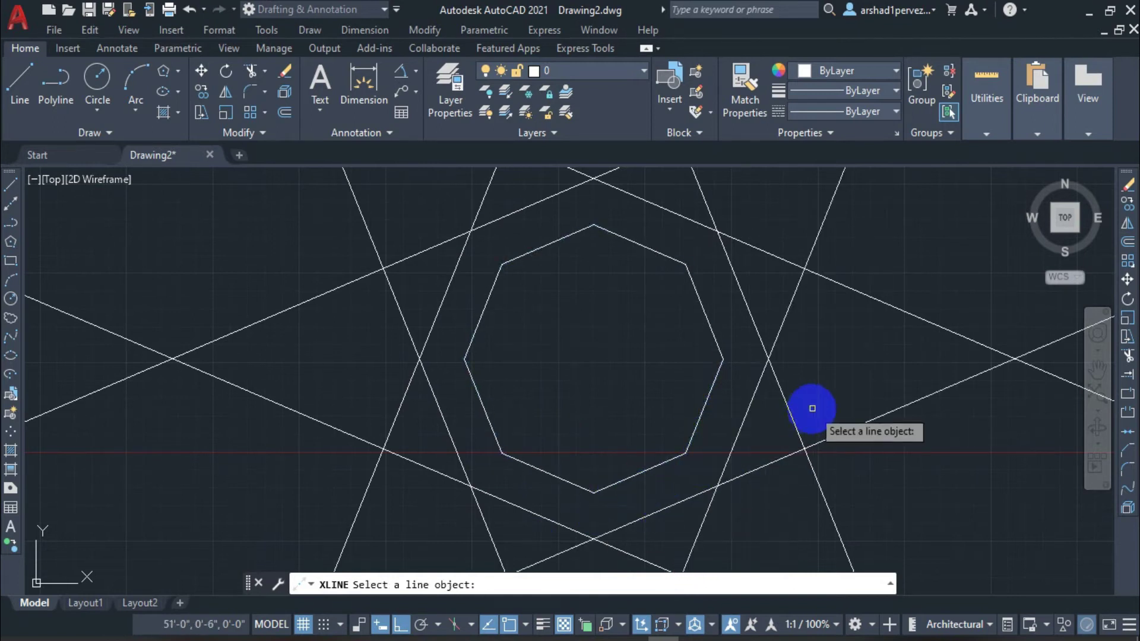
{"action": "scroll", "coordinate": [788, 383], "scroll_direction": "down", "scroll_amount": 2}
Step: Erase the octagon, its XLines and the vertical lines with a crossing selection, leaving only the title
{"action": "key", "text": "Escape"}
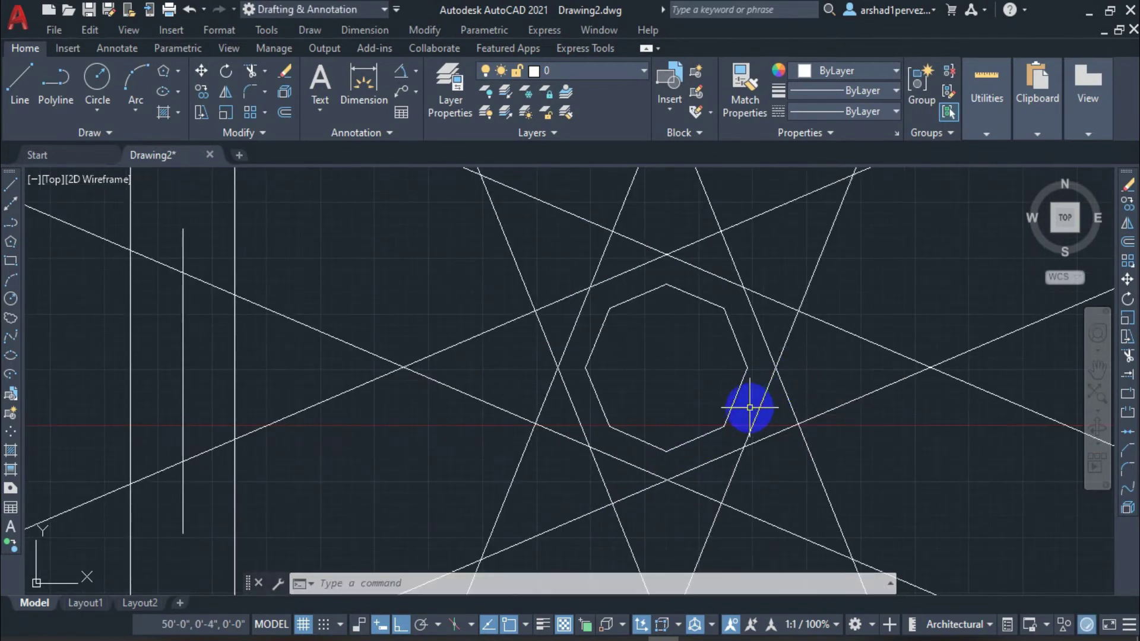
{"action": "scroll", "coordinate": [595, 391], "scroll_direction": "down", "scroll_amount": 4}
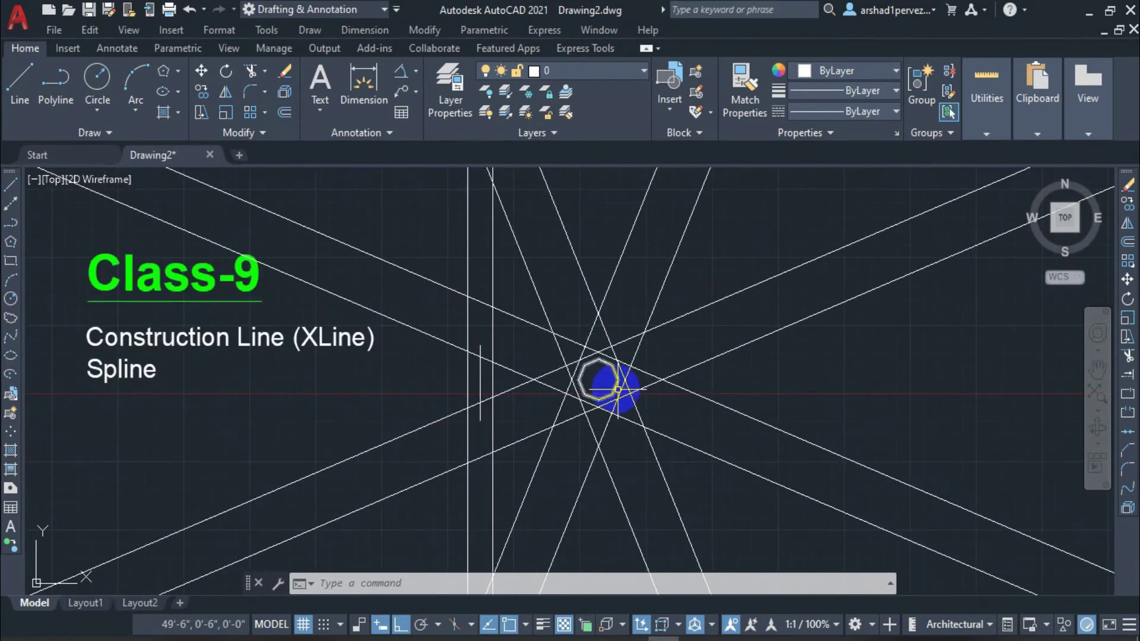
{"action": "left_click", "coordinate": [674, 457]}
{"action": "left_click", "coordinate": [336, 296]}
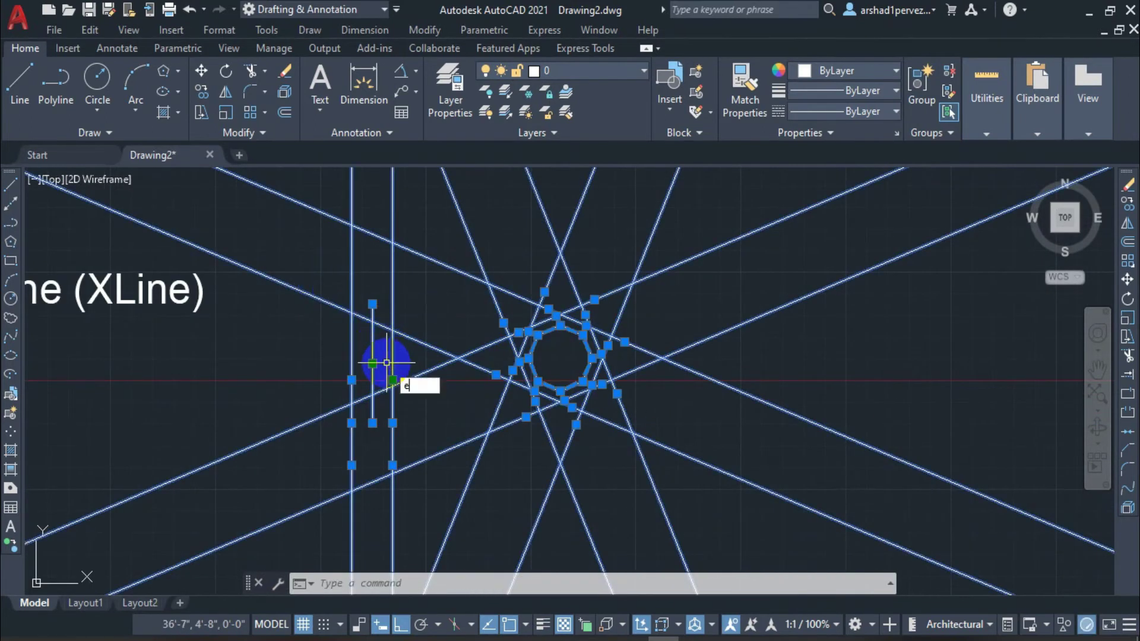
{"action": "key", "text": "Return"}
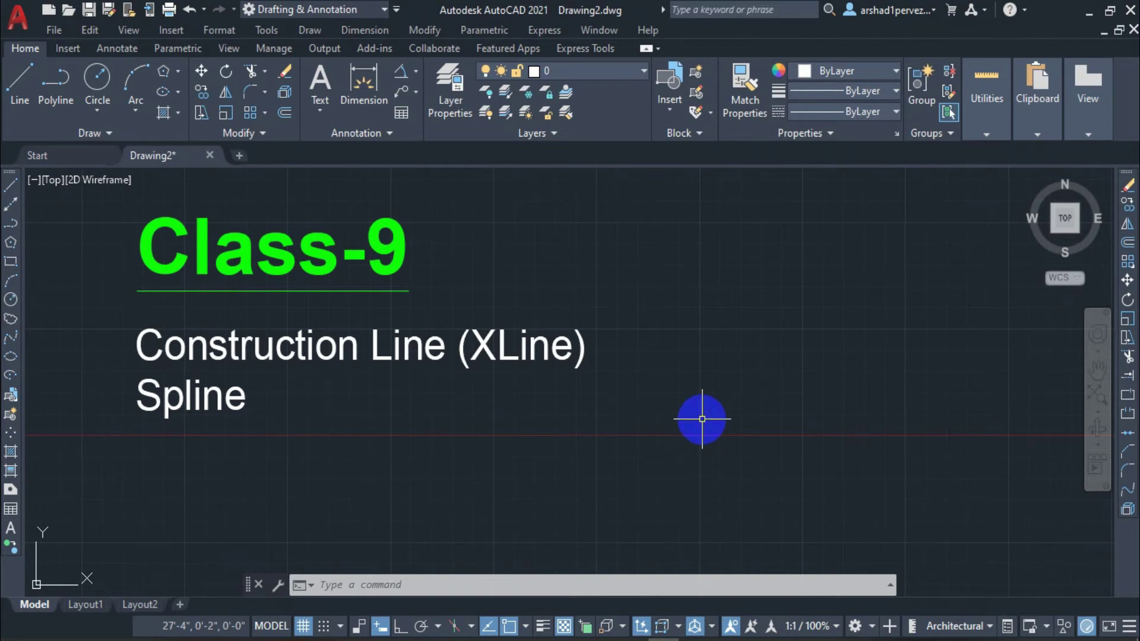
Step: Start a spline right of the title and place its first three points
{"action": "type", "text": "spl"}
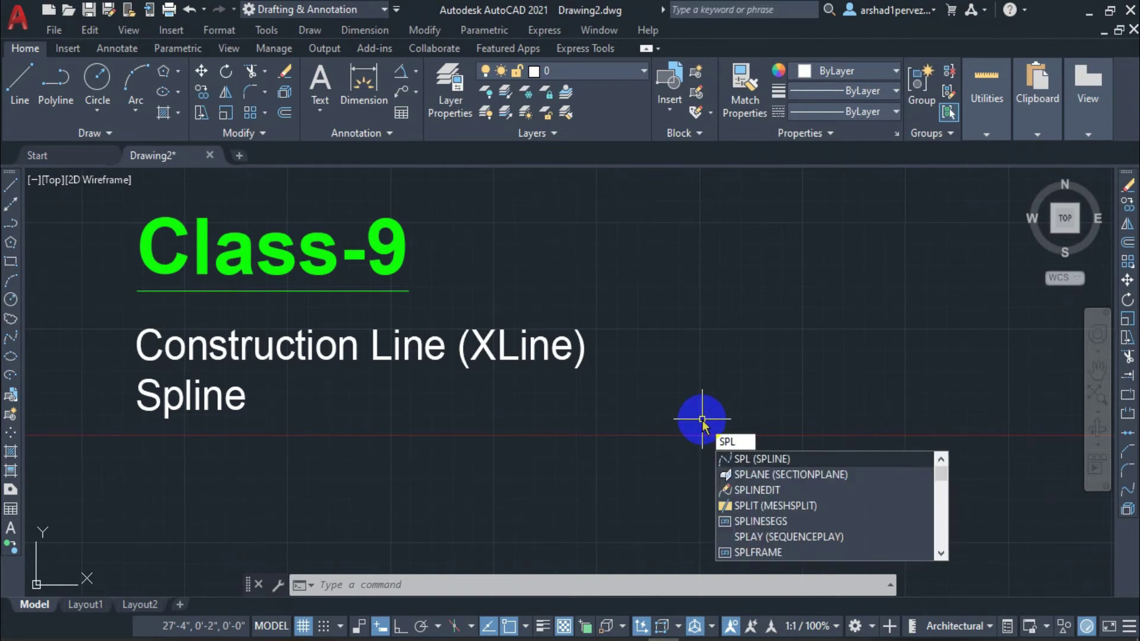
{"action": "key", "text": "Return"}
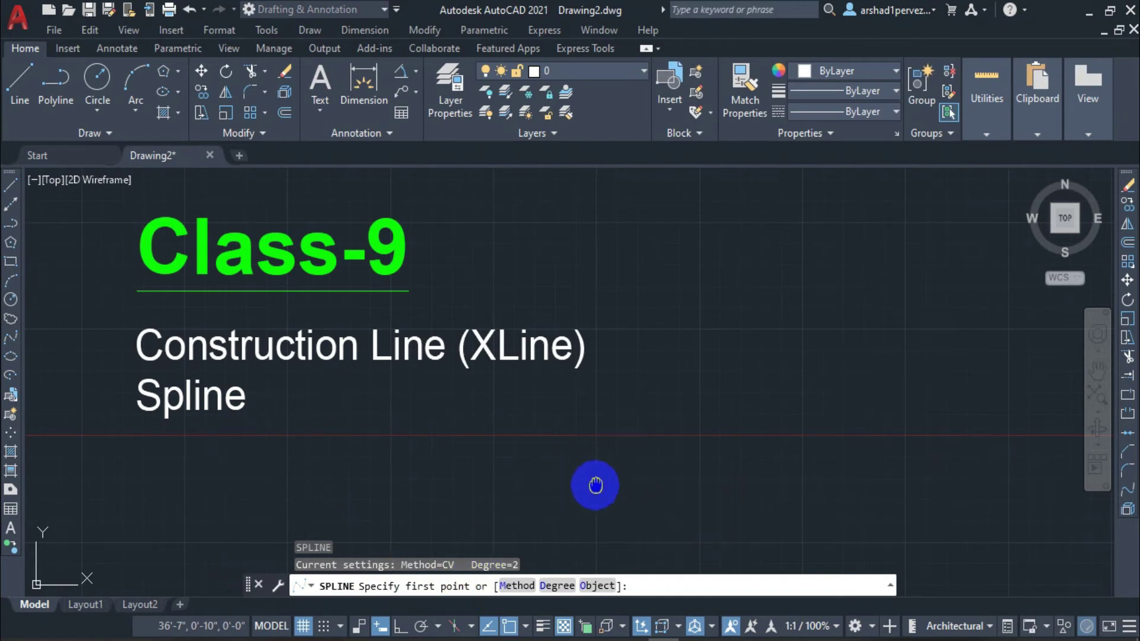
{"action": "middle_click_drag", "start_coordinate": [594, 483], "coordinate": [579, 478]}
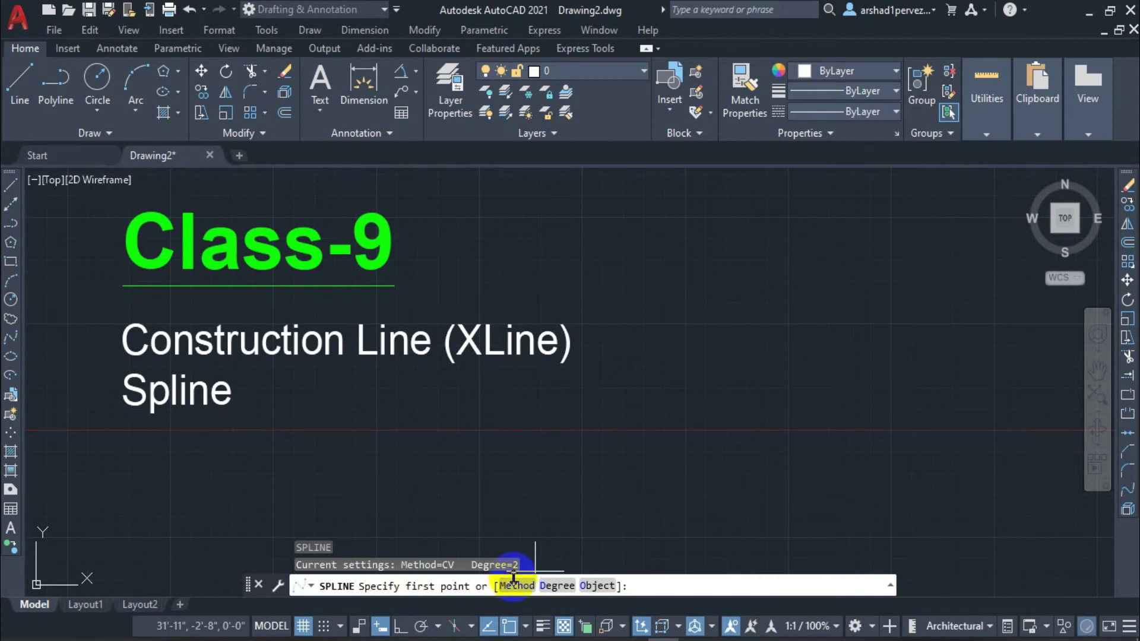
{"action": "left_click", "coordinate": [719, 473]}
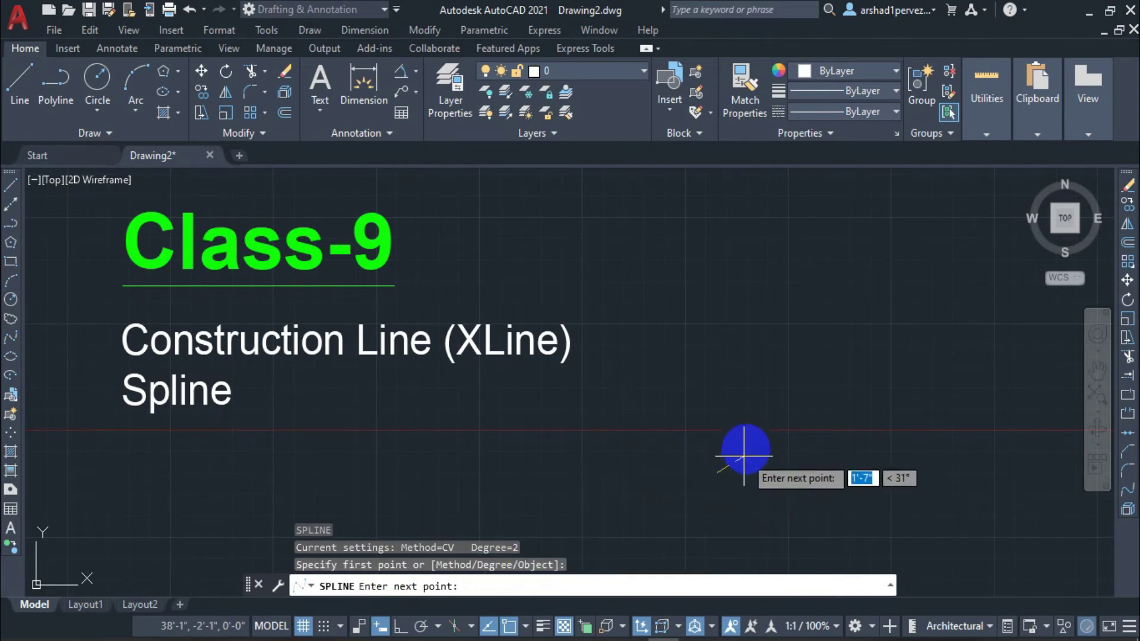
{"action": "left_click", "coordinate": [797, 403]}
{"action": "left_click", "coordinate": [920, 481]}
Step: Add the remaining peaks and valleys, finish the degree-2 spline, and frame it with the title
{"action": "left_click", "coordinate": [968, 407]}
{"action": "left_click", "coordinate": [991, 374]}
{"action": "scroll", "coordinate": [1003, 472], "scroll_direction": "up", "scroll_amount": 2}
{"action": "left_click", "coordinate": [940, 488]}
{"action": "left_click", "coordinate": [979, 348]}
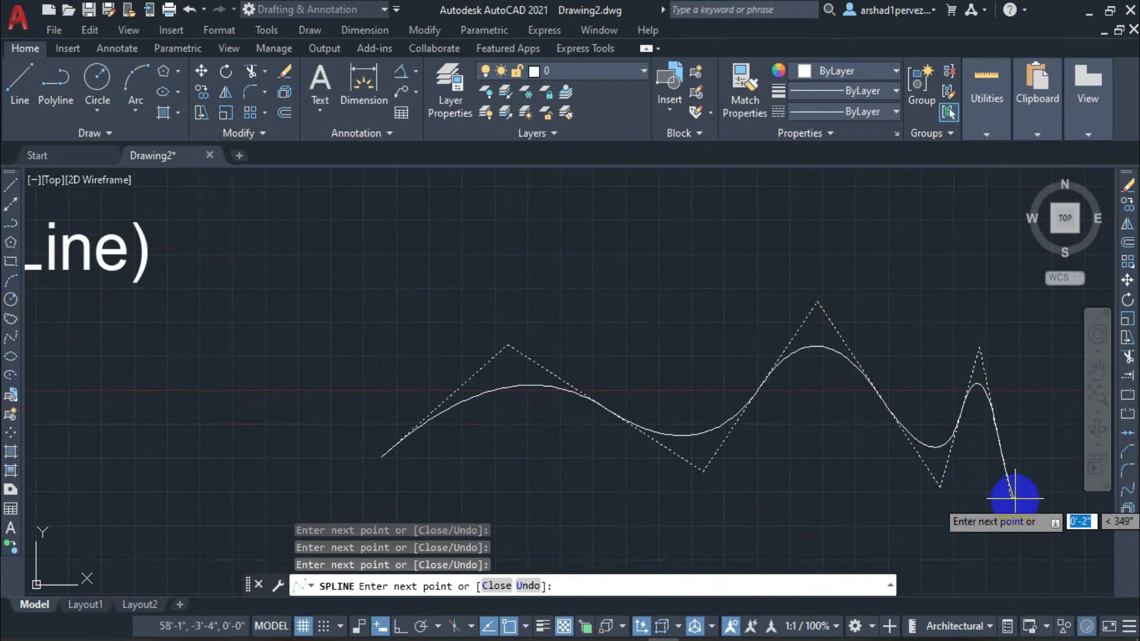
{"action": "left_click", "coordinate": [1014, 495]}
{"action": "key", "text": "Return"}
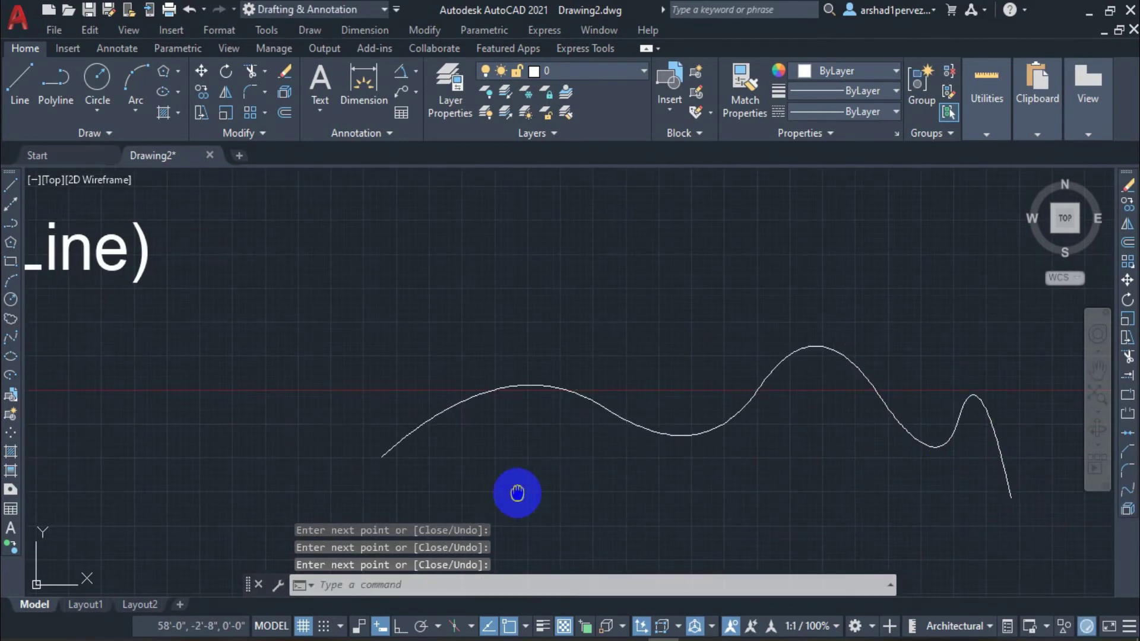
{"action": "middle_click_drag", "start_coordinate": [518, 492], "coordinate": [565, 479]}
{"action": "mouse_move", "coordinate": [400, 453]}
{"action": "middle_mouse_down"}
{"action": "mouse_move", "coordinate": [446, 428]}
{"action": "mouse_move", "coordinate": [496, 425]}
{"action": "mouse_move", "coordinate": [398, 433]}
{"action": "middle_mouse_up"}
{"action": "scroll", "coordinate": [471, 414], "scroll_direction": "down", "scroll_amount": 2}
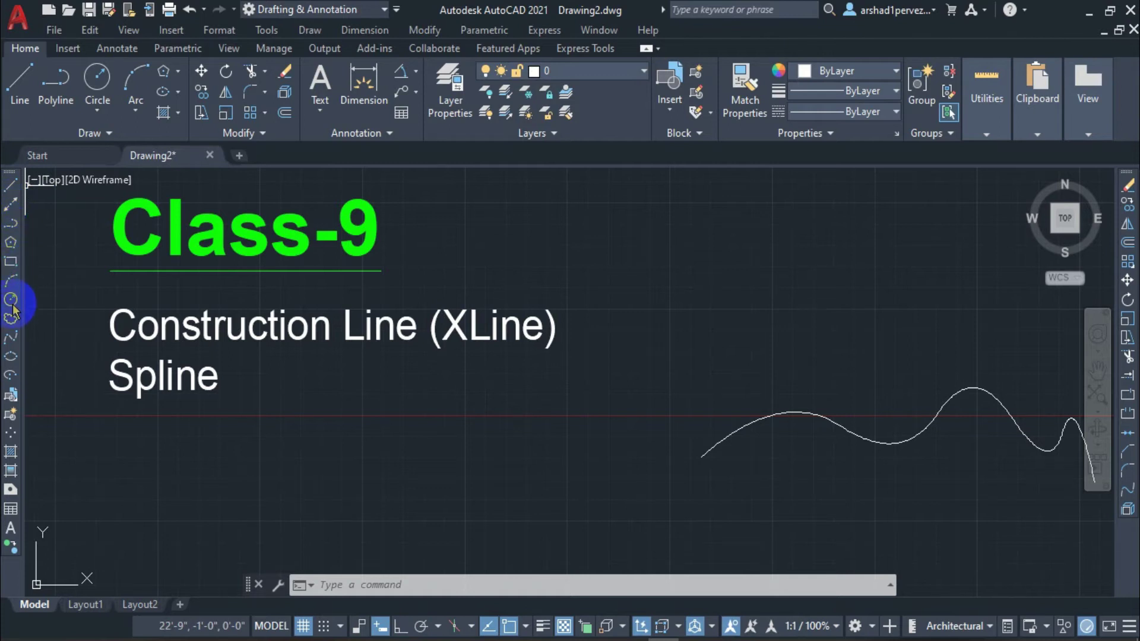
Step: Draw a second six-point wavy spline from the Draw toolbar, just above the first curve
{"action": "left_click", "coordinate": [10, 338]}
{"action": "left_click", "coordinate": [632, 261]}
{"action": "left_click", "coordinate": [805, 265]}
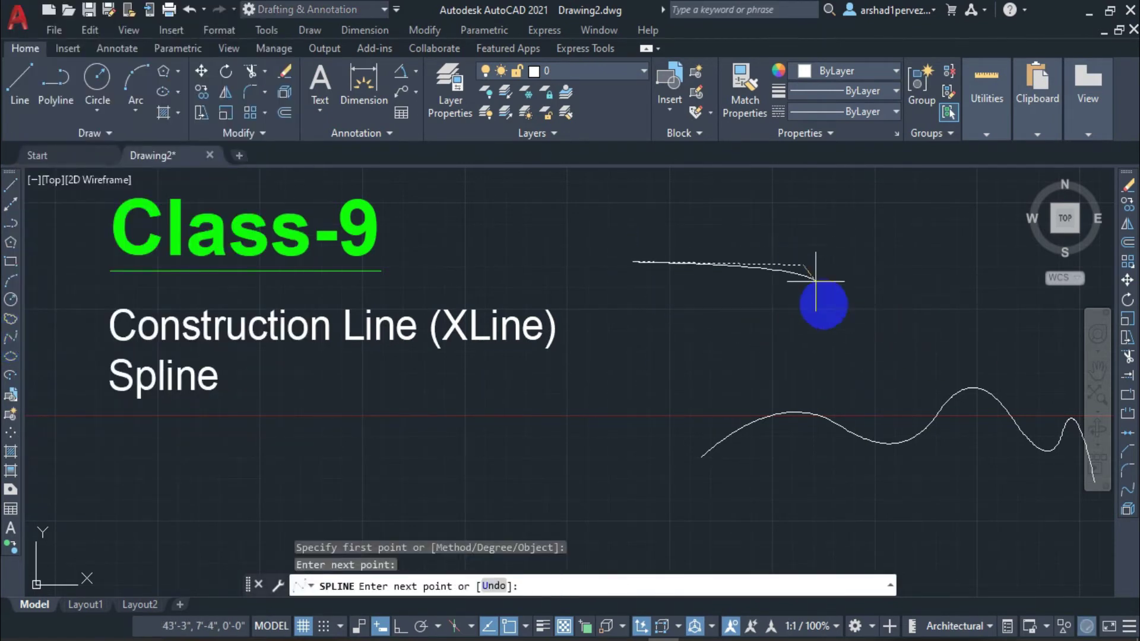
{"action": "left_click", "coordinate": [834, 332]}
{"action": "left_click", "coordinate": [922, 260]}
{"action": "middle_click_drag", "start_coordinate": [904, 265], "coordinate": [576, 283]}
{"action": "left_click", "coordinate": [707, 290]}
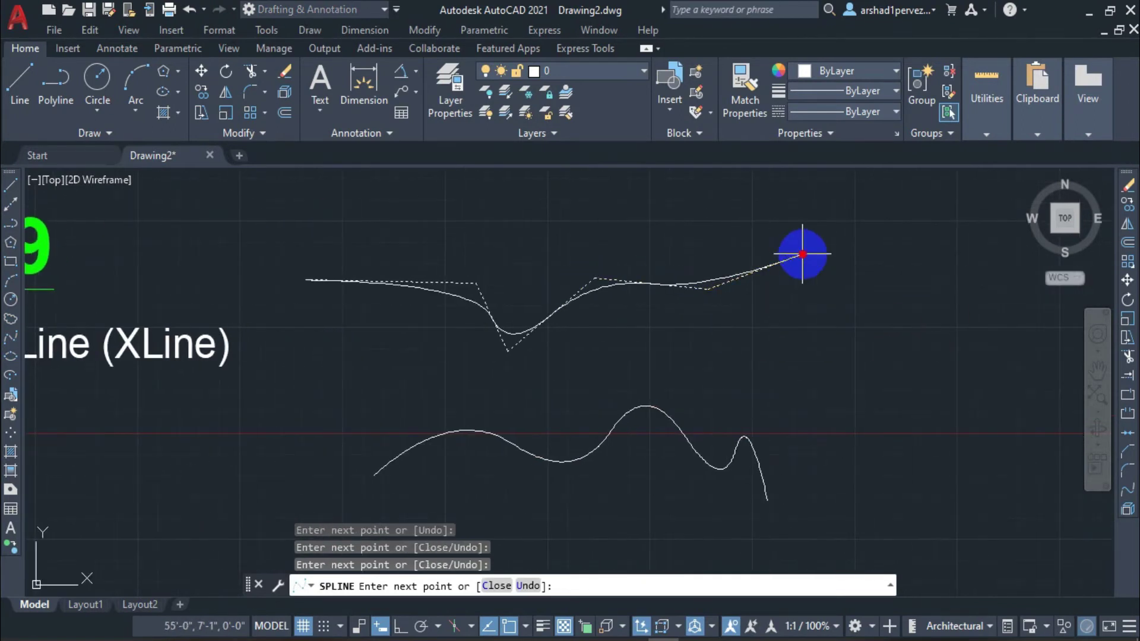
{"action": "left_click", "coordinate": [829, 295]}
{"action": "key", "text": "Return"}
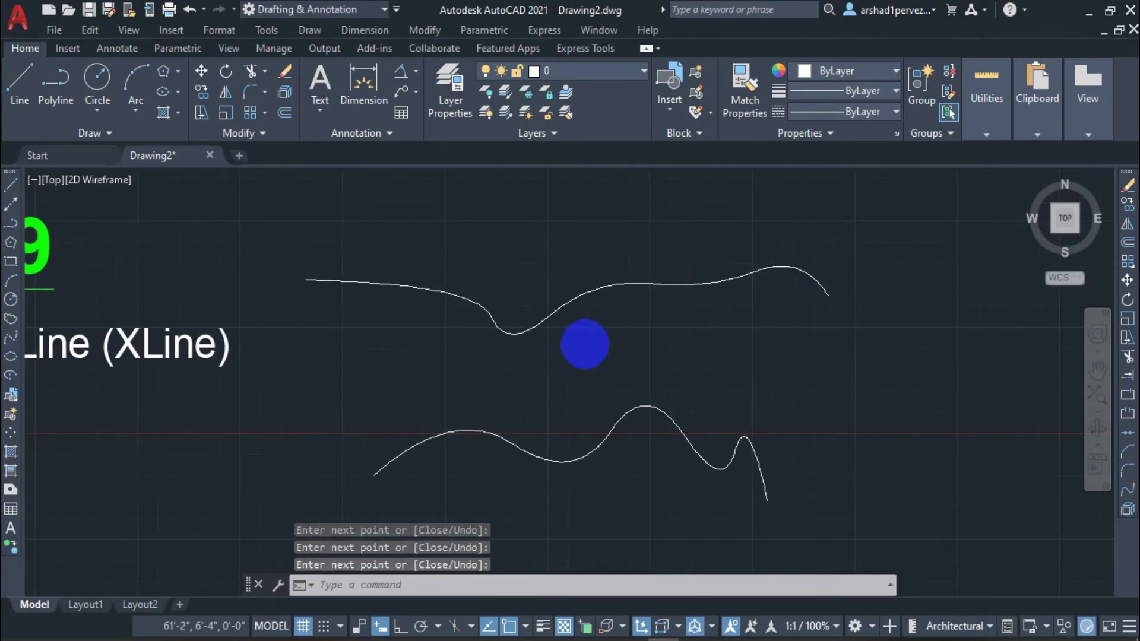
{"action": "scroll", "coordinate": [585, 345], "scroll_direction": "down", "scroll_amount": 2}
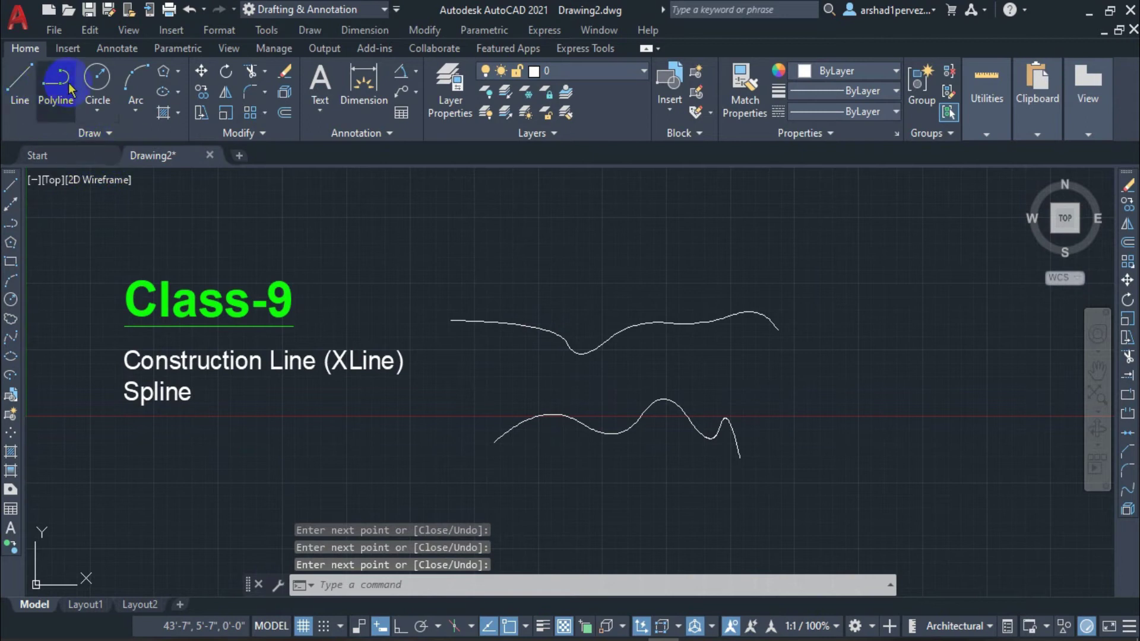
Step: Draw a third four-point wavy spline above the existing curves, then pan left to make room
{"action": "left_click", "coordinate": [90, 133]}
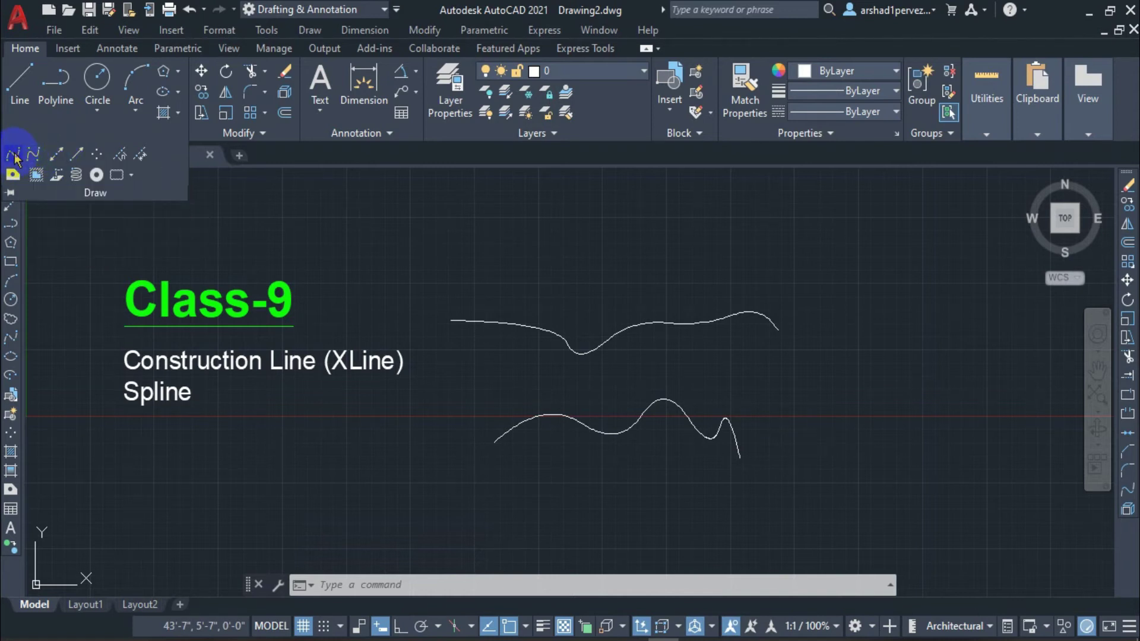
{"action": "left_click", "coordinate": [13, 156]}
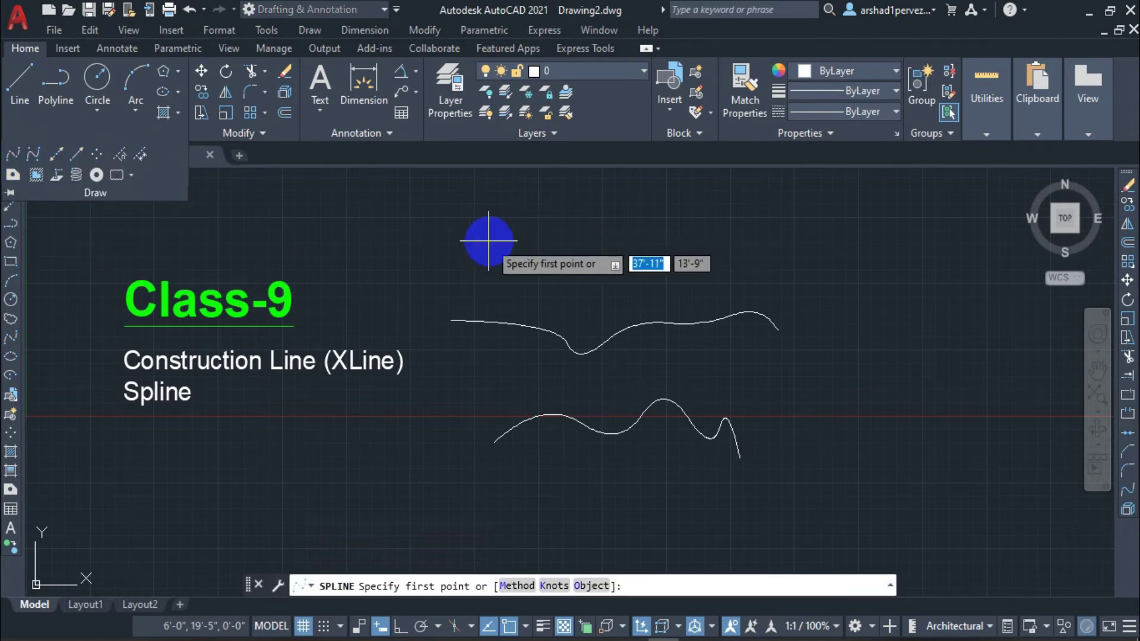
{"action": "left_click", "coordinate": [482, 240]}
{"action": "left_click", "coordinate": [722, 280]}
{"action": "left_click", "coordinate": [807, 227]}
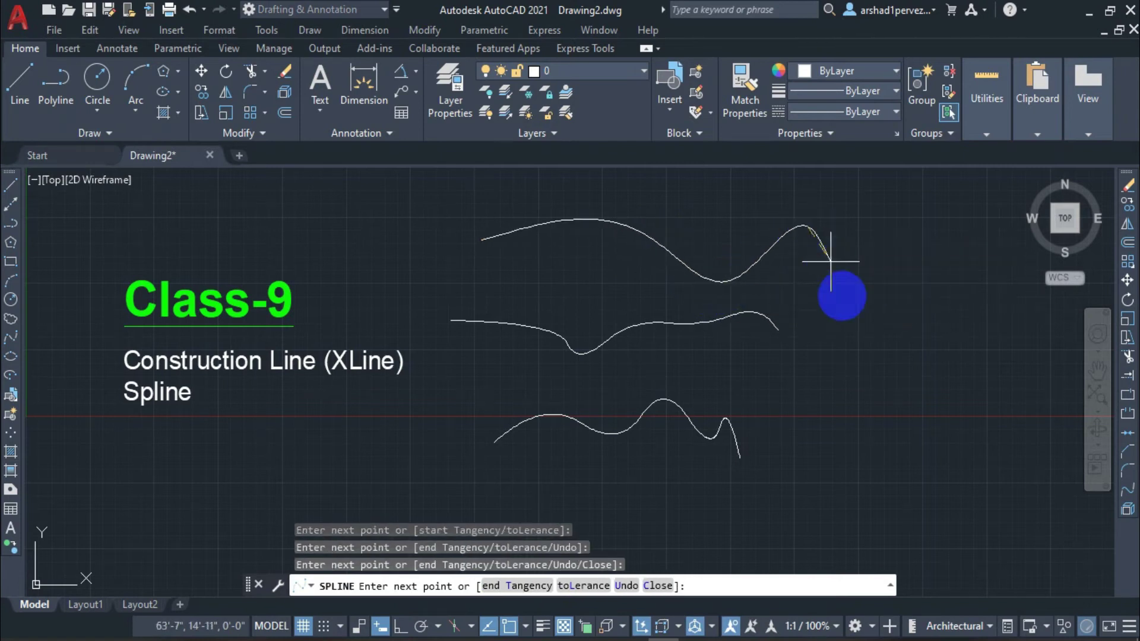
{"action": "left_click", "coordinate": [846, 308]}
{"action": "key", "text": "Return"}
{"action": "middle_click_drag", "start_coordinate": [778, 312], "coordinate": [655, 323]}
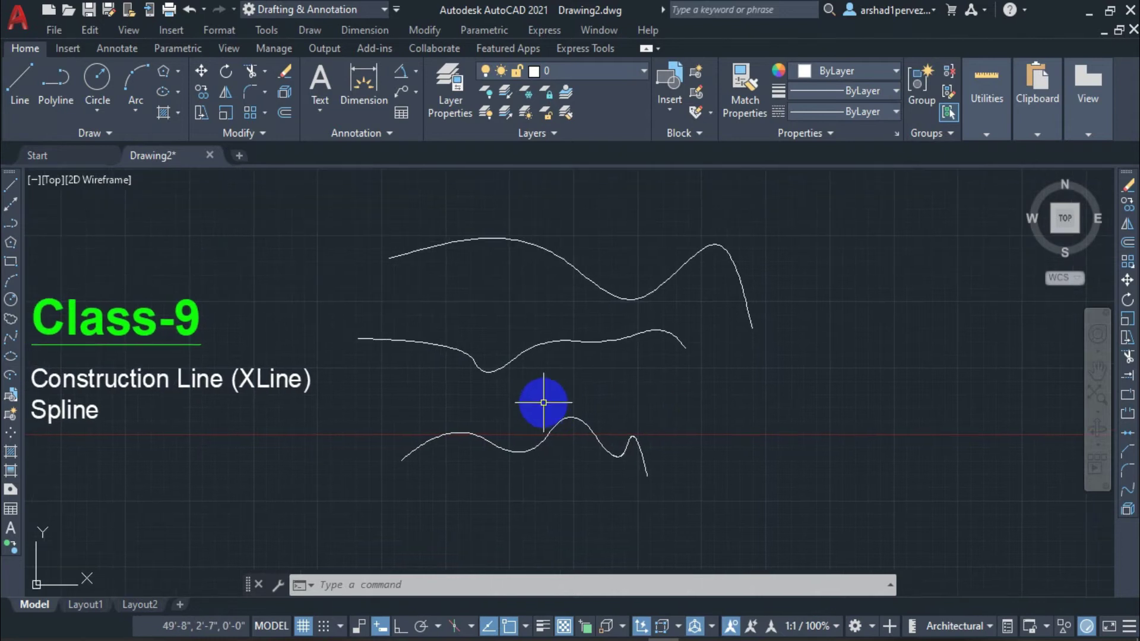
{"action": "mouse_move", "coordinate": [570, 374]}
{"action": "middle_mouse_down"}
{"action": "mouse_move", "coordinate": [517, 412]}
{"action": "mouse_move", "coordinate": [490, 397]}
{"action": "middle_mouse_up"}
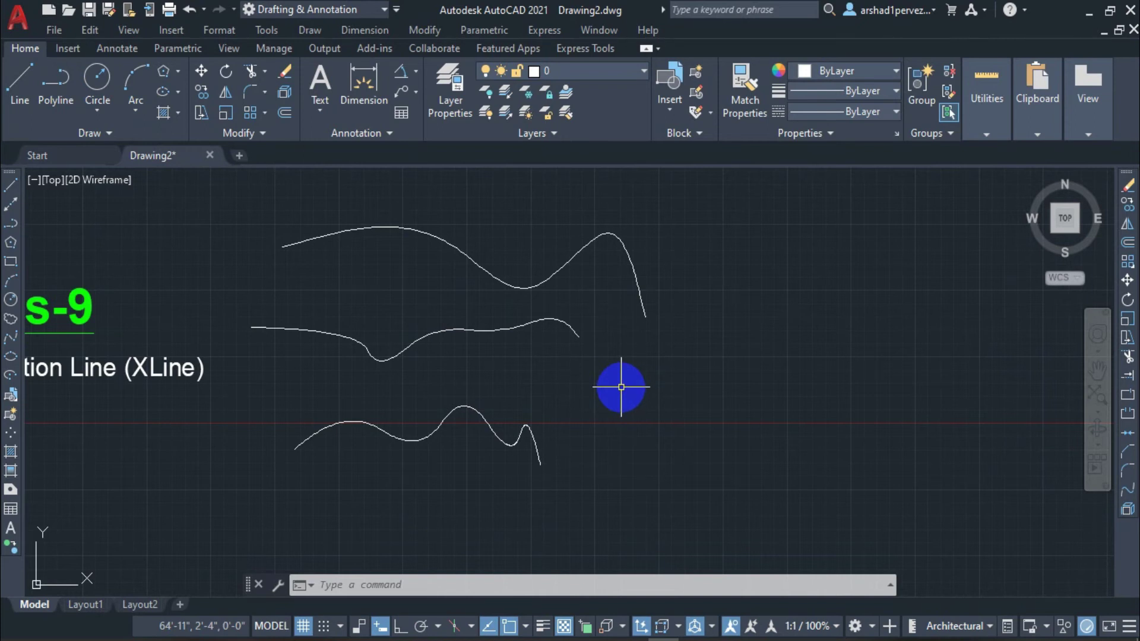
Step: Start a new spline and set its creation method to Fit
{"action": "type", "text": "spl"}
{"action": "key", "text": "Return"}
{"action": "middle_click_drag", "start_coordinate": [643, 404], "coordinate": [572, 360]}
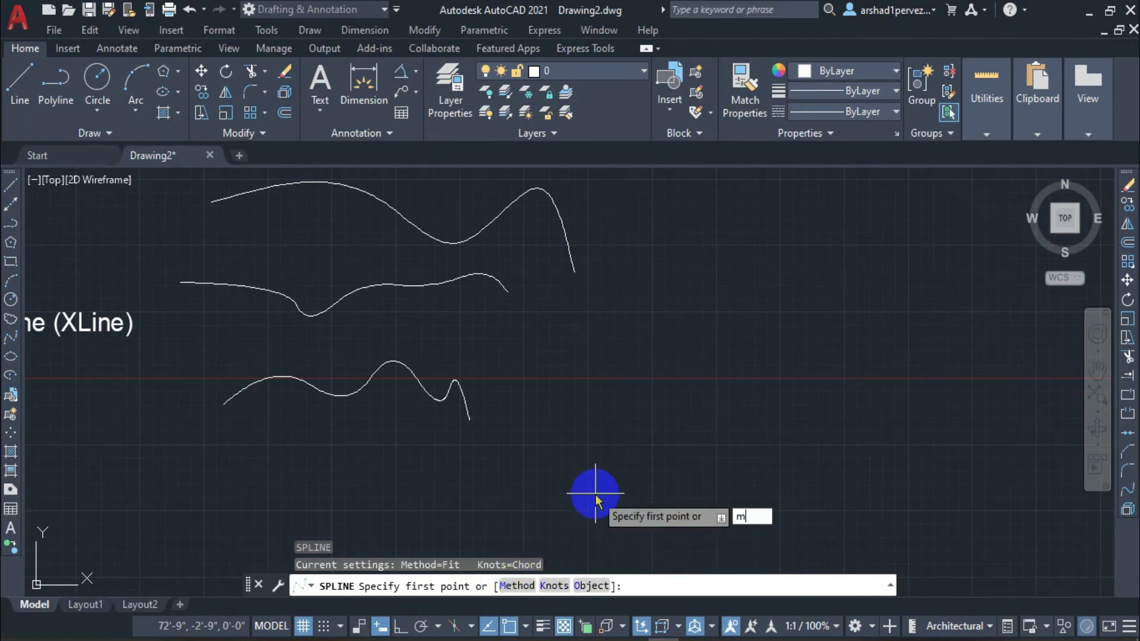
{"action": "key", "text": "Return"}
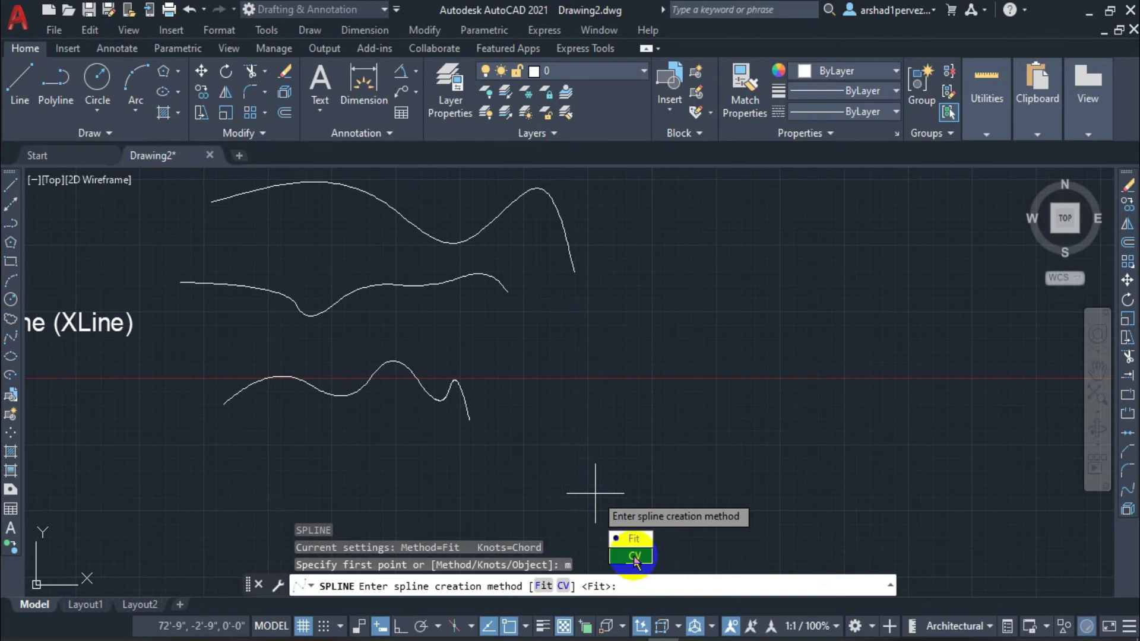
{"action": "left_click", "coordinate": [634, 538]}
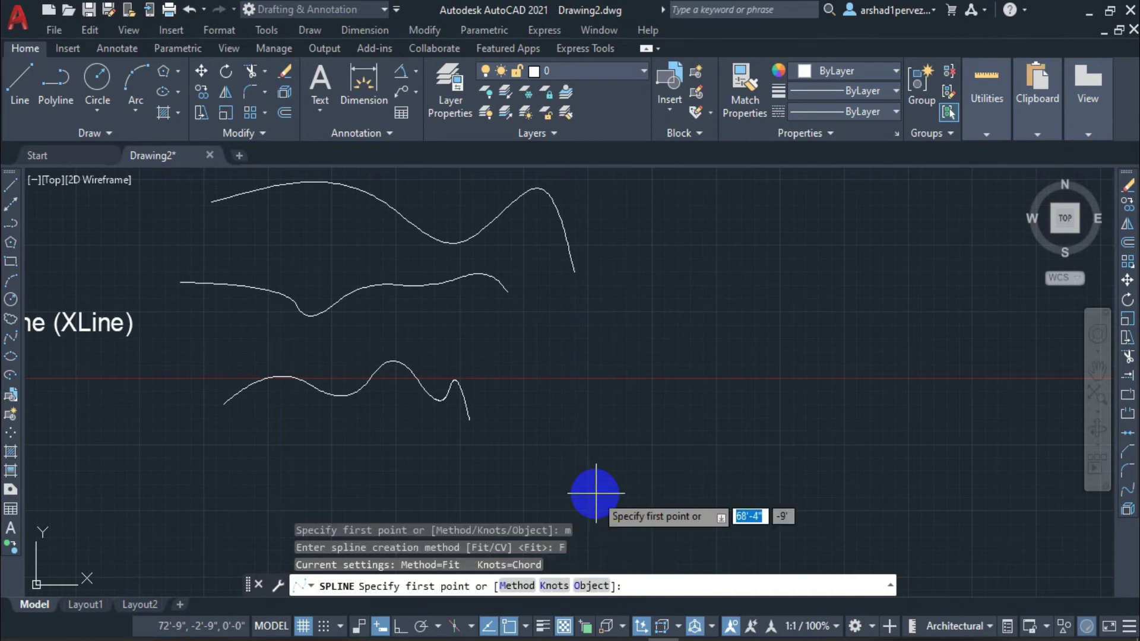
Step: Place the first five fit points of a long wavy curve in empty space
{"action": "middle_click_drag", "start_coordinate": [661, 436], "coordinate": [501, 416]}
{"action": "left_click", "coordinate": [573, 457]}
{"action": "left_click", "coordinate": [646, 392]}
{"action": "left_click", "coordinate": [742, 458]}
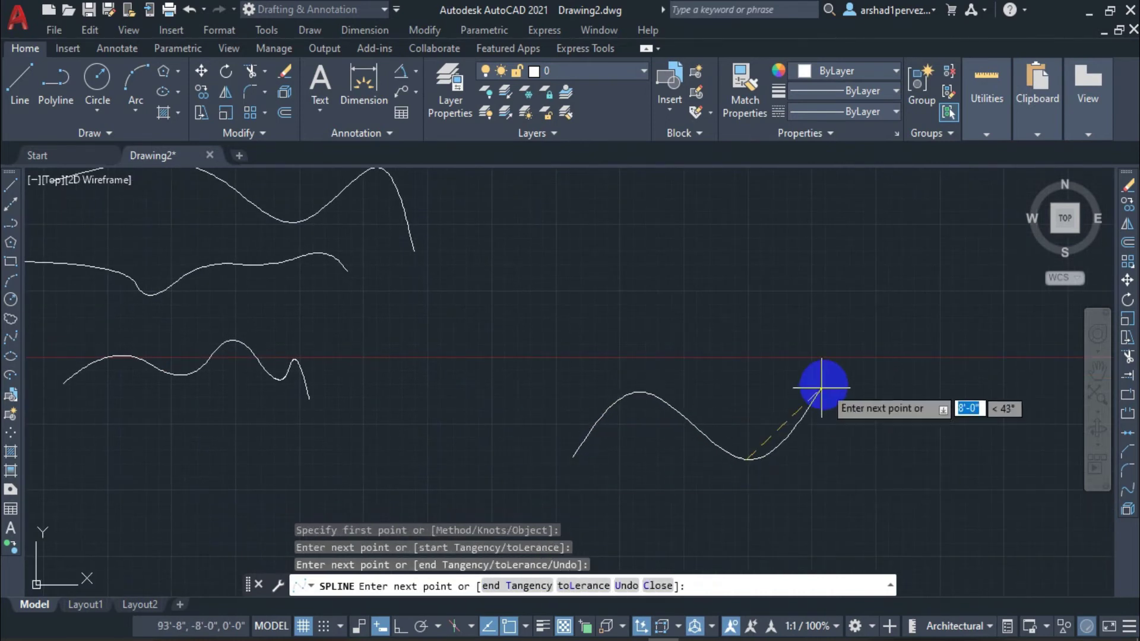
{"action": "left_click", "coordinate": [854, 373]}
{"action": "left_click", "coordinate": [925, 464]}
Step: Add a final valley, peak and end point, then finish the Fit spline
{"action": "middle_click_drag", "start_coordinate": [926, 463], "coordinate": [713, 432]}
{"action": "left_click", "coordinate": [749, 472]}
{"action": "left_click", "coordinate": [824, 373]}
{"action": "left_click", "coordinate": [859, 459]}
{"action": "key", "text": "Return"}
{"action": "middle_click_drag", "start_coordinate": [780, 486], "coordinate": [785, 455]}
{"action": "middle_click_drag", "start_coordinate": [558, 462], "coordinate": [575, 463]}
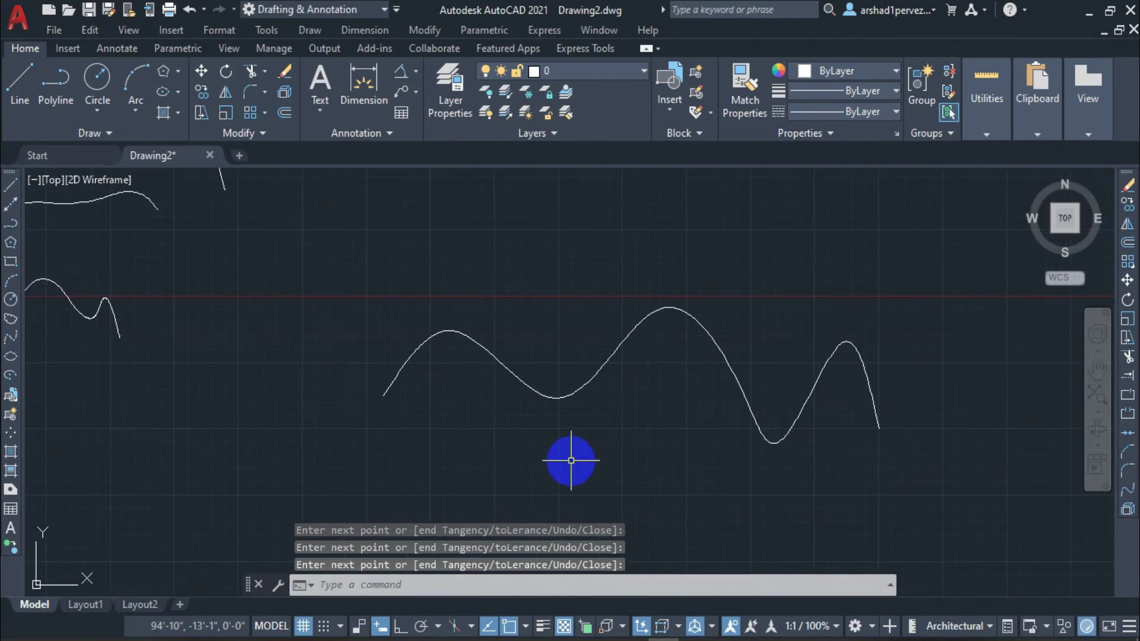
{"action": "type", "text": "z"}
{"action": "key", "text": "BackSpace"}
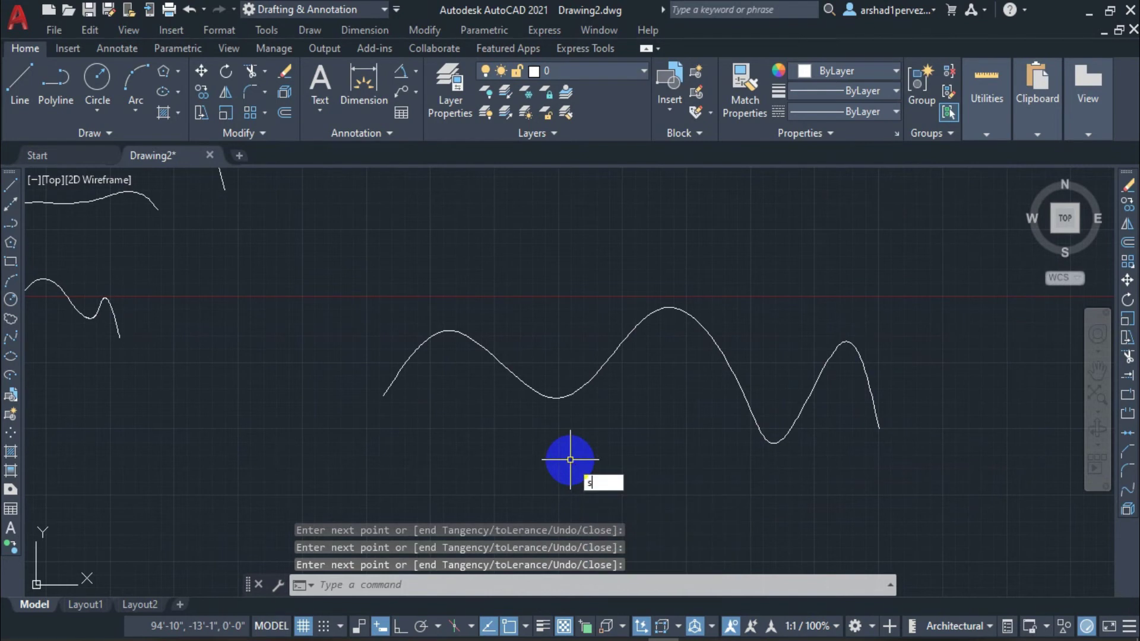
Step: Start a new spline and switch its method to CV (control vertices)
{"action": "type", "text": "pl"}
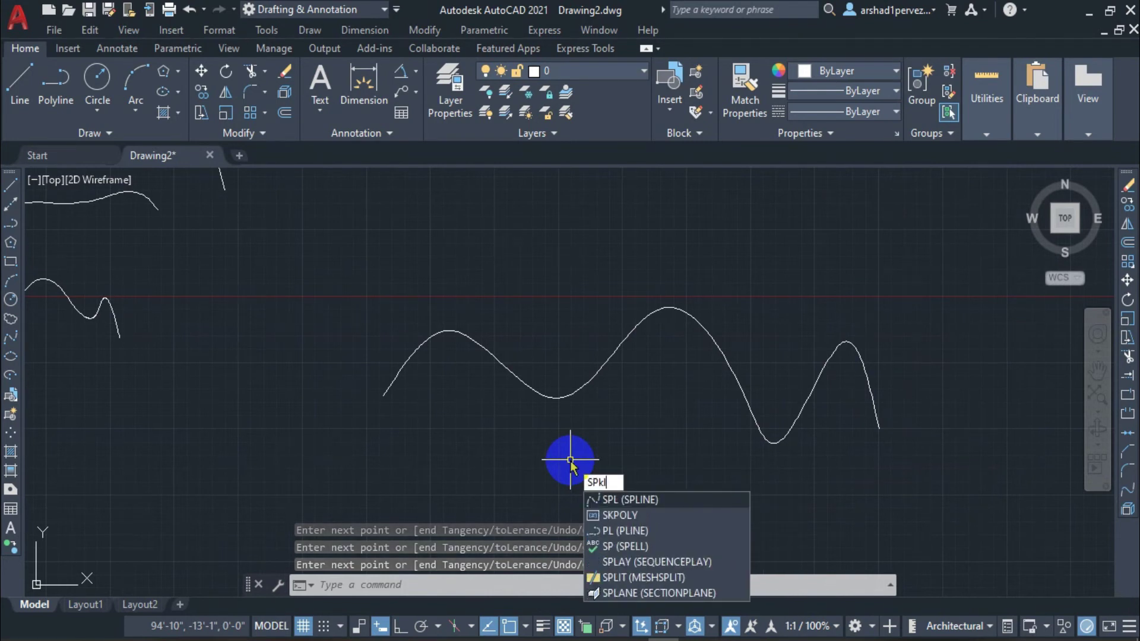
{"action": "key", "text": "BackSpace"}
{"action": "key", "text": "Return"}
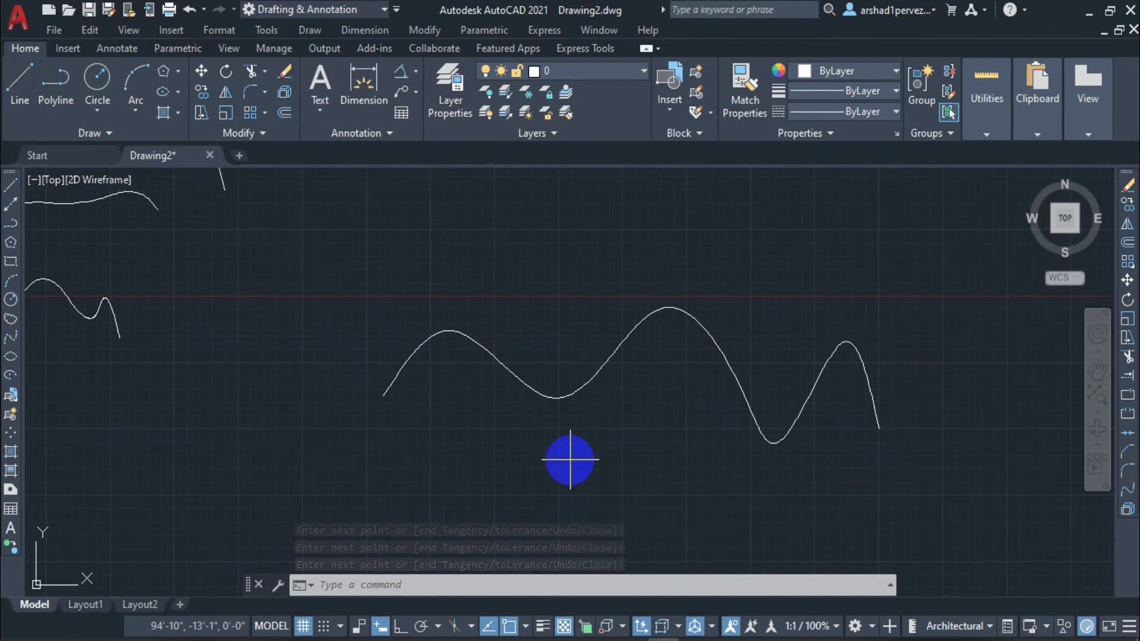
{"action": "middle_click_drag", "start_coordinate": [569, 458], "coordinate": [546, 361]}
{"action": "type", "text": "m"}
{"action": "key", "text": "Return"}
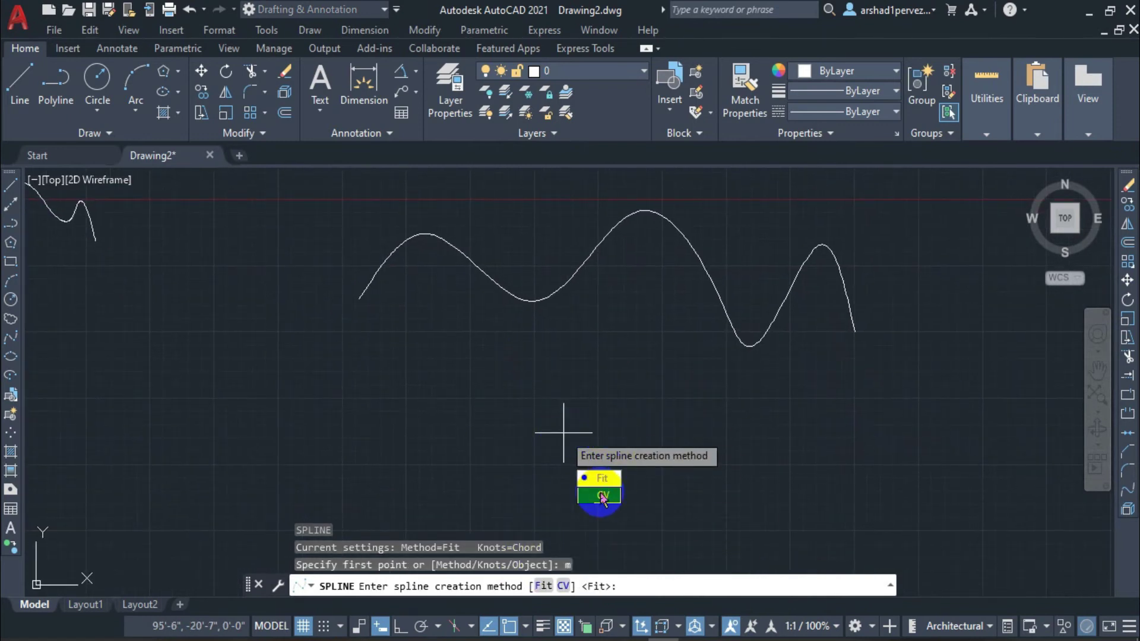
{"action": "left_click", "coordinate": [603, 497]}
Step: Place six zigzag control vertices below the Fit curve and finish the CV spline
{"action": "middle_click_drag", "start_coordinate": [560, 433], "coordinate": [542, 330]}
{"action": "left_click", "coordinate": [352, 441]}
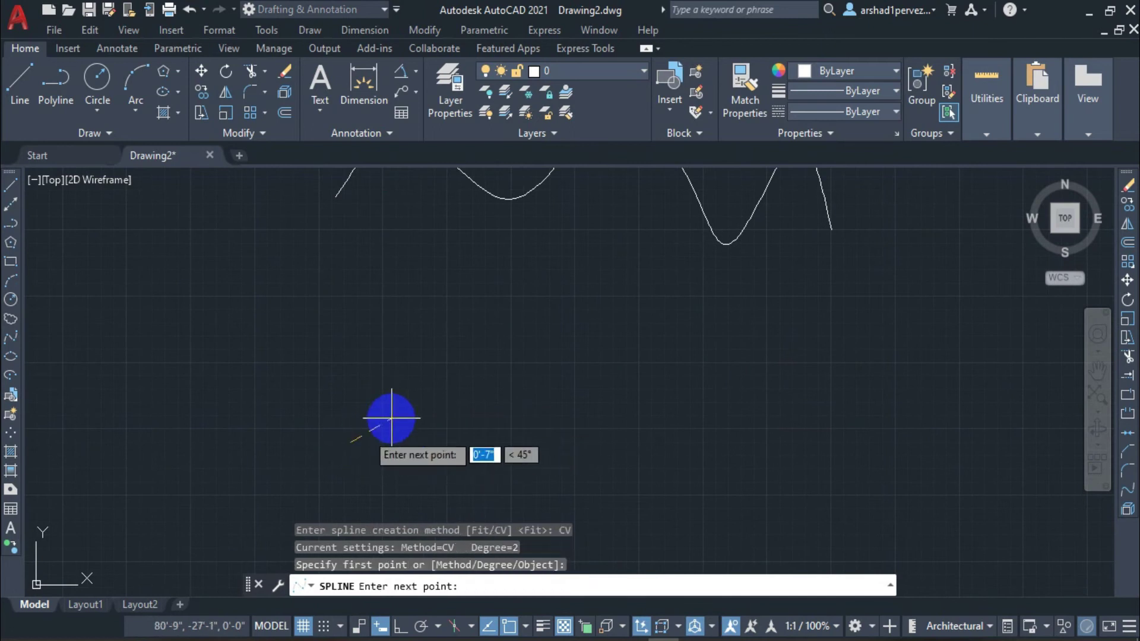
{"action": "left_click", "coordinate": [452, 355]}
{"action": "left_click", "coordinate": [576, 419]}
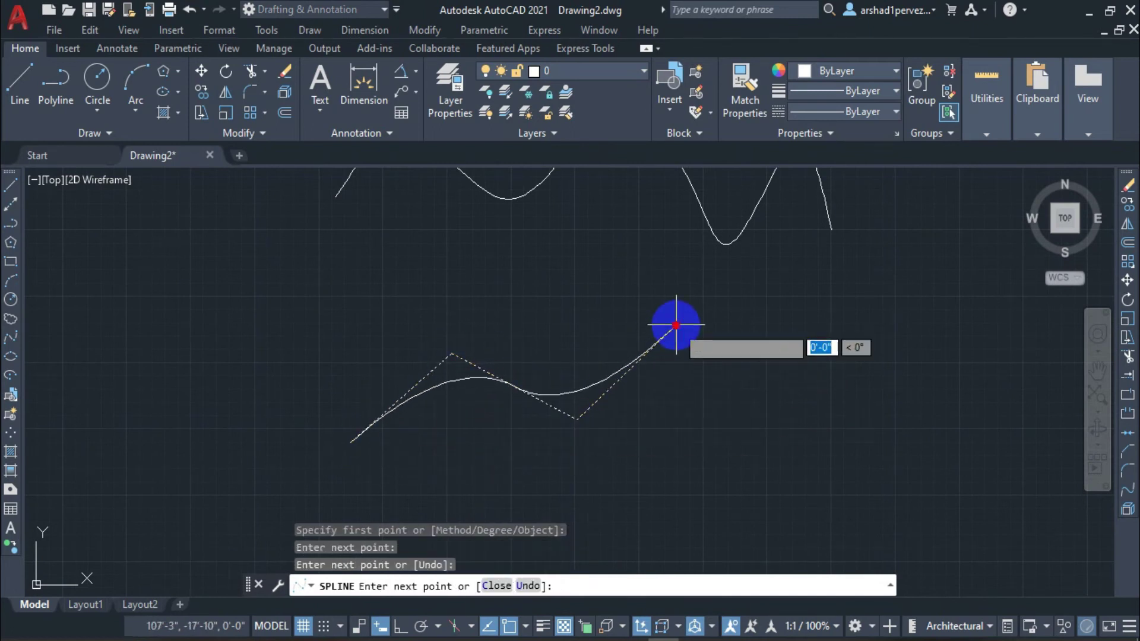
{"action": "left_click", "coordinate": [676, 325]}
{"action": "left_click", "coordinate": [765, 432]}
{"action": "left_click", "coordinate": [873, 334]}
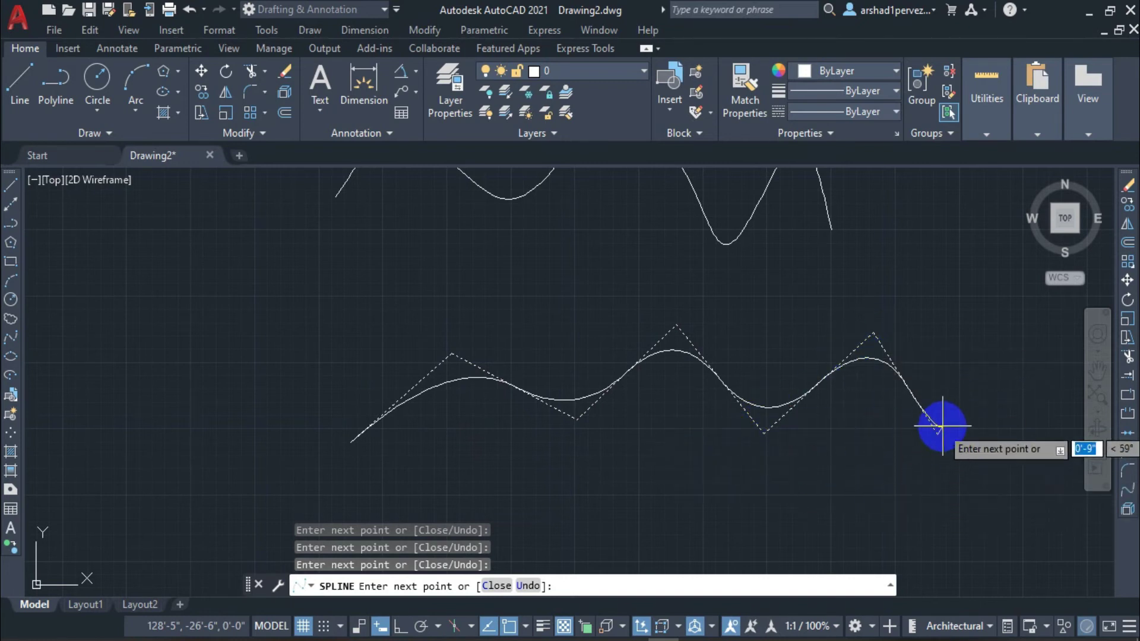
{"action": "key", "text": "Return"}
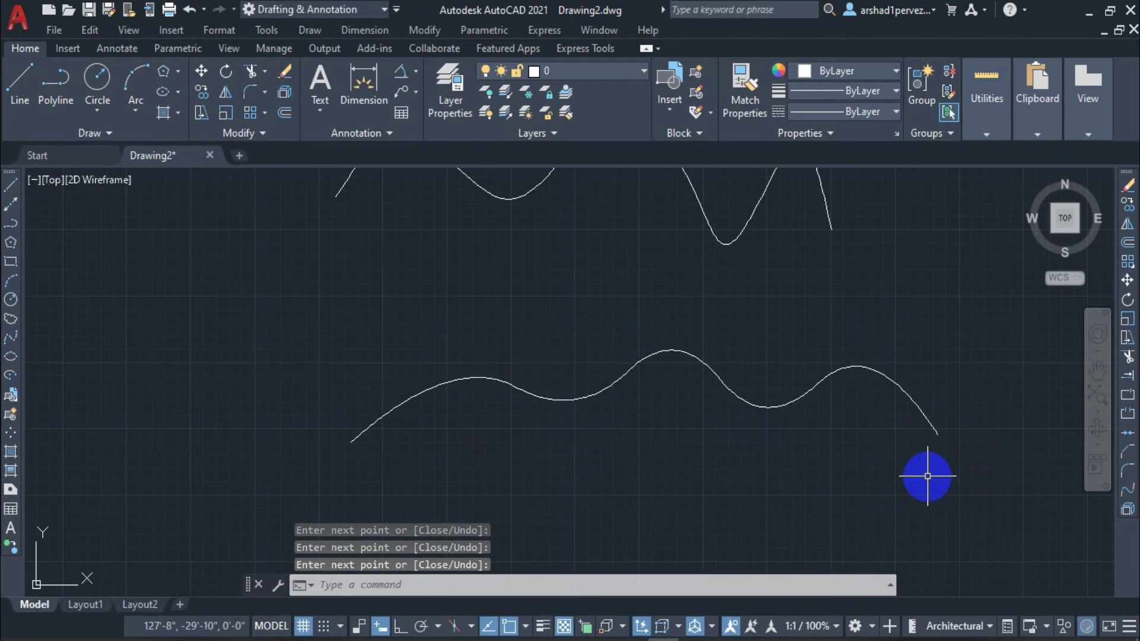
{"action": "mouse_move", "coordinate": [819, 432]}
{"action": "middle_mouse_down"}
{"action": "mouse_move", "coordinate": [762, 394]}
{"action": "mouse_move", "coordinate": [593, 420]}
{"action": "middle_mouse_up"}
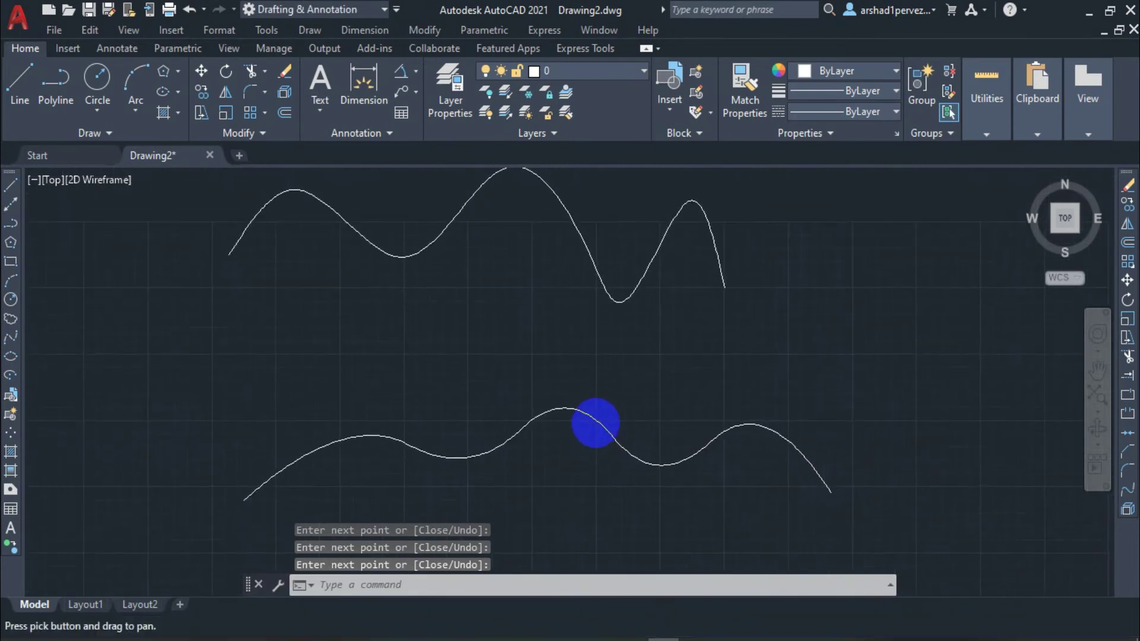
Step: Reframe the curves and restart SPLINE with Method=CV, Degree=2, awaiting a first point
{"action": "scroll", "coordinate": [632, 344], "scroll_direction": "down", "scroll_amount": 2}
{"action": "middle_click_drag", "start_coordinate": [581, 326], "coordinate": [614, 366]}
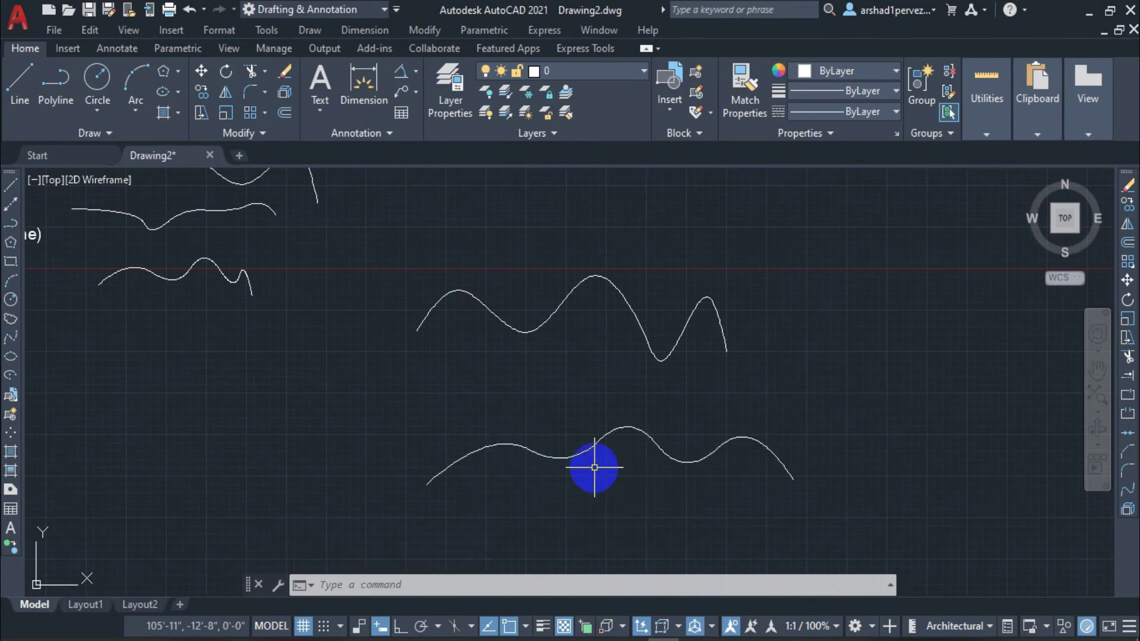
{"action": "middle_click_drag", "start_coordinate": [593, 466], "coordinate": [521, 415]}
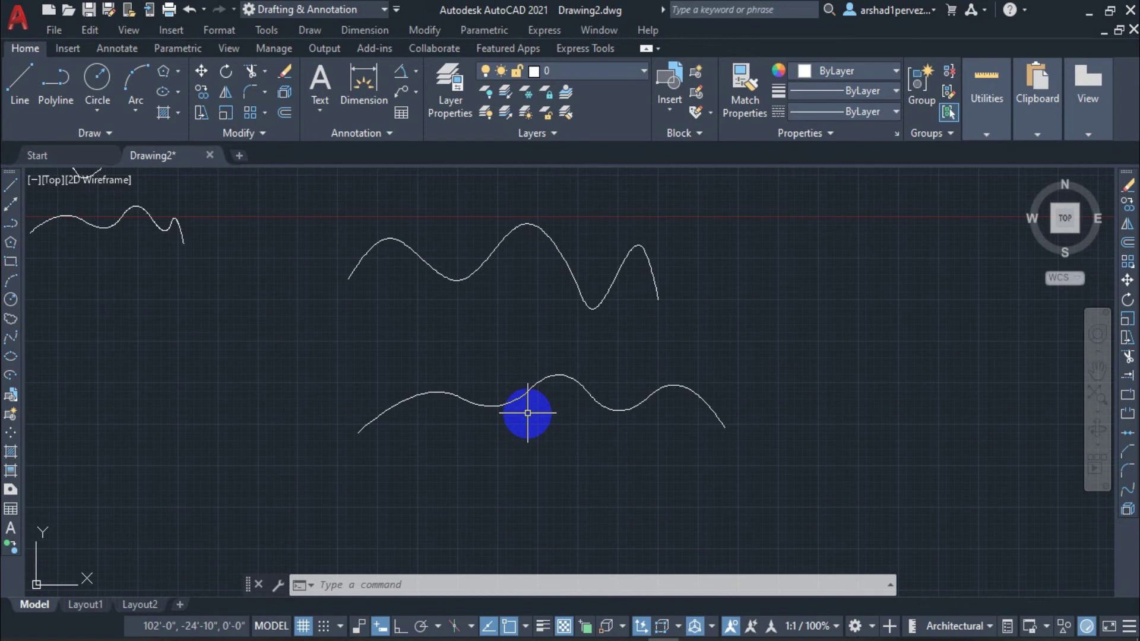
{"action": "type", "text": "spl"}
{"action": "key", "text": "Return"}
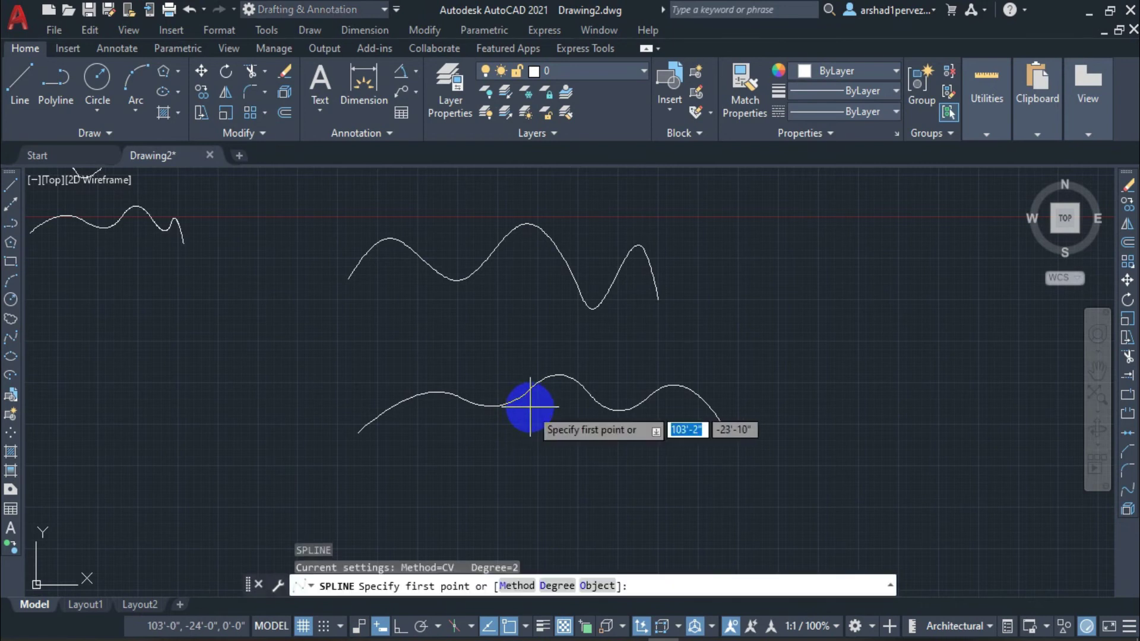
{"action": "middle_click_drag", "start_coordinate": [522, 466], "coordinate": [618, 433]}
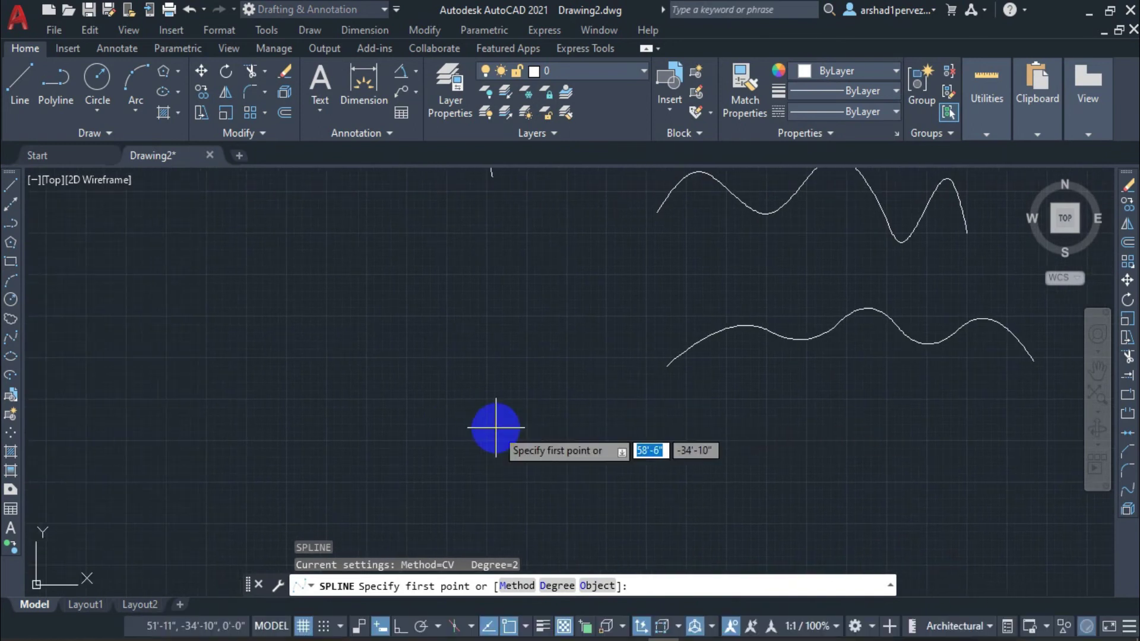
{"action": "middle_click_drag", "start_coordinate": [701, 340], "coordinate": [642, 369]}
{"action": "middle_click_drag", "start_coordinate": [680, 410], "coordinate": [494, 402]}
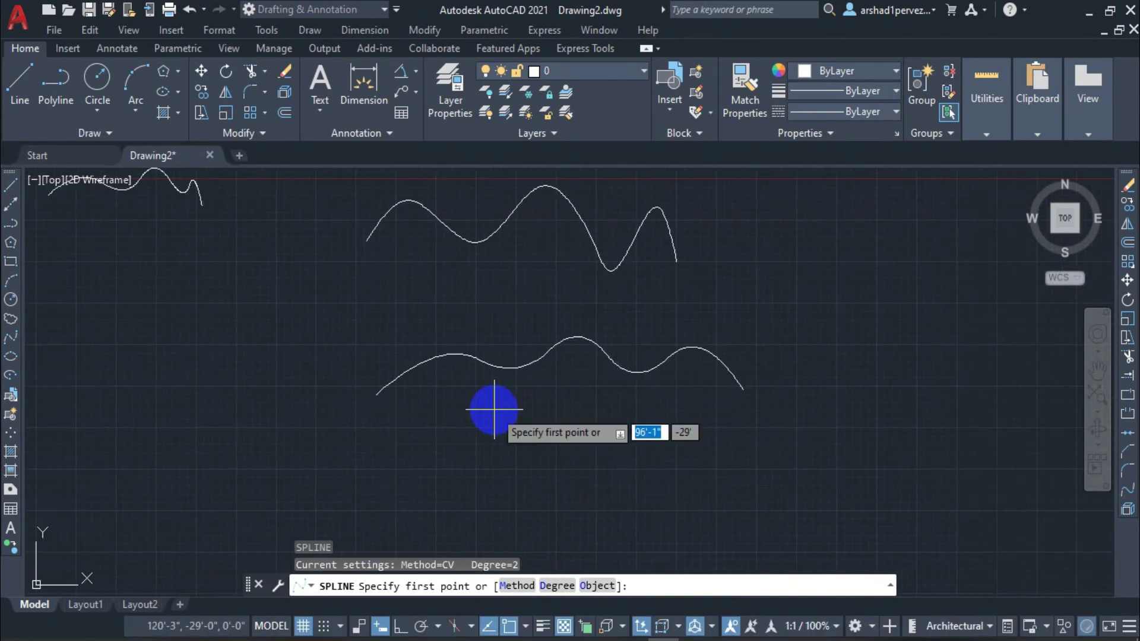
{"action": "middle_click_drag", "start_coordinate": [587, 382], "coordinate": [493, 399]}
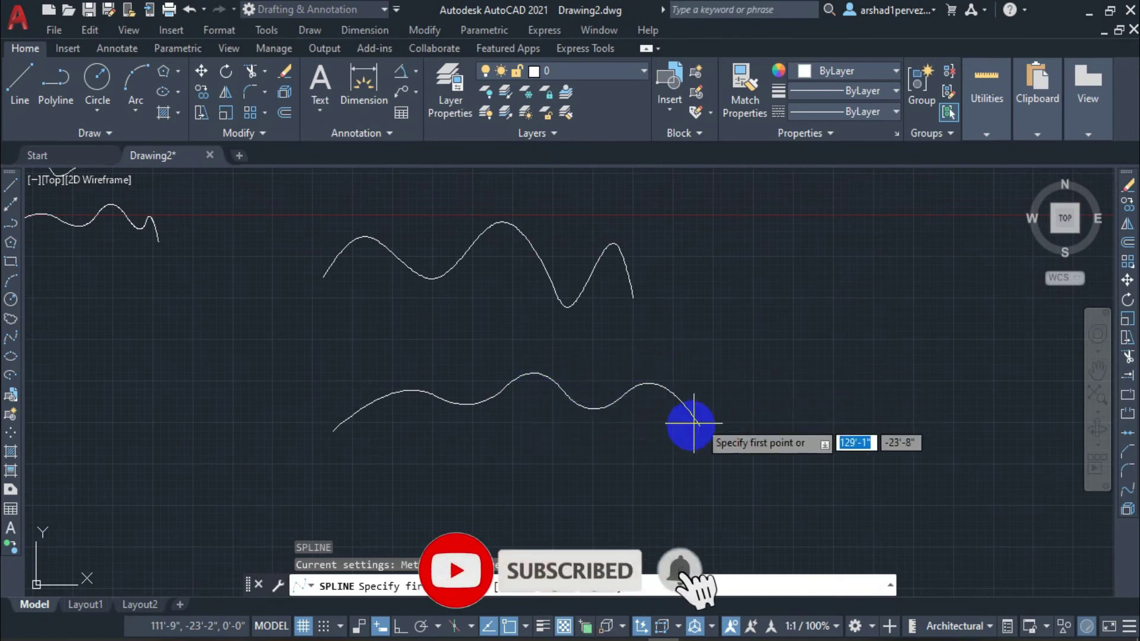
{"action": "middle_click_drag", "start_coordinate": [479, 403], "coordinate": [516, 401]}
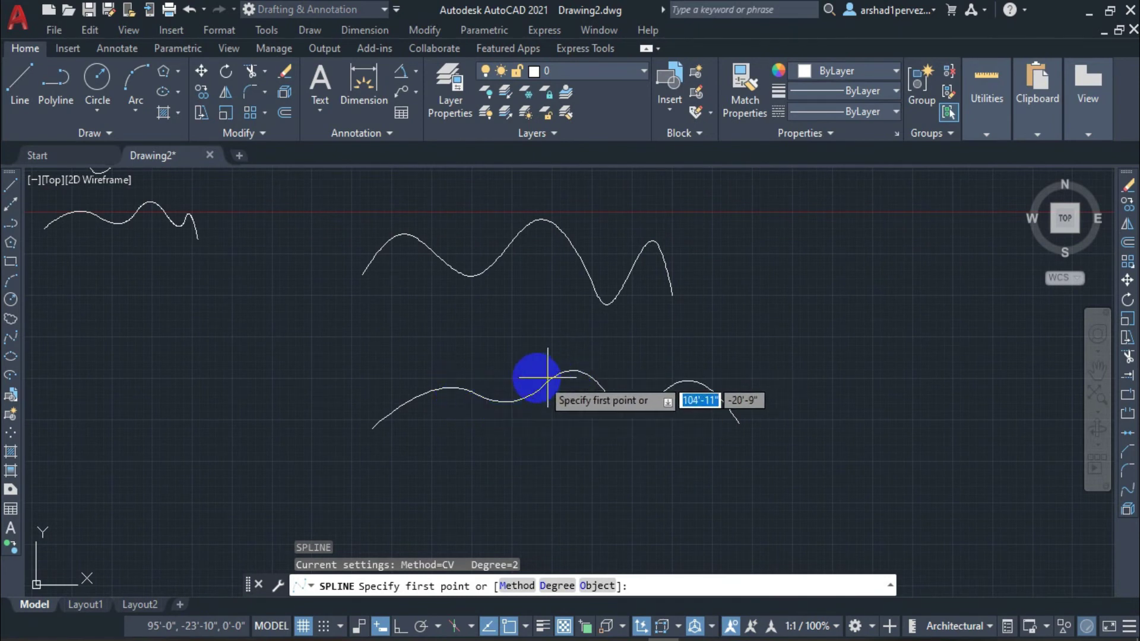
{"action": "middle_click_drag", "start_coordinate": [693, 451], "coordinate": [618, 402]}
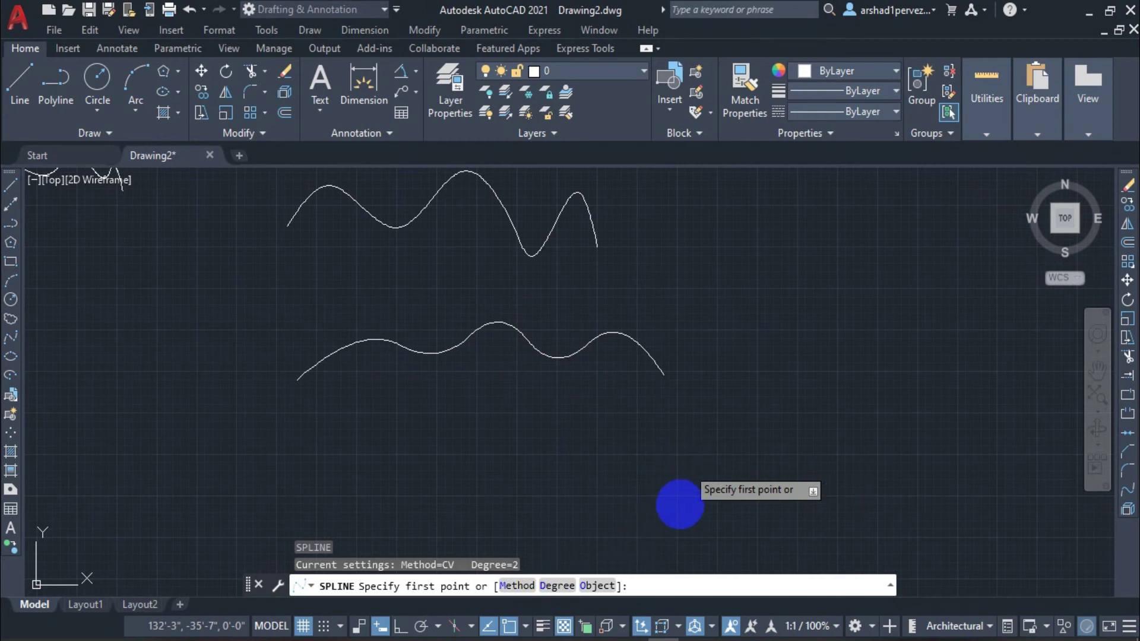
Step: Change the spline degree from 2 to 9 at the SPLINE prompt
{"action": "type", "text": "d"}
{"action": "key", "text": "Return"}
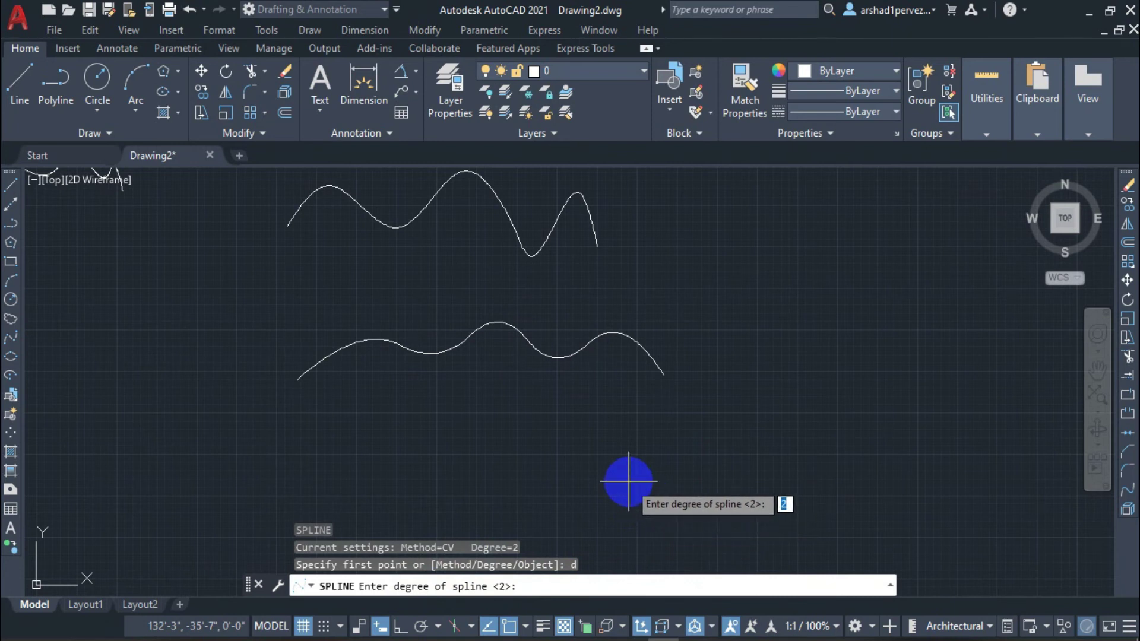
{"action": "type", "text": "9"}
{"action": "key", "text": "Return"}
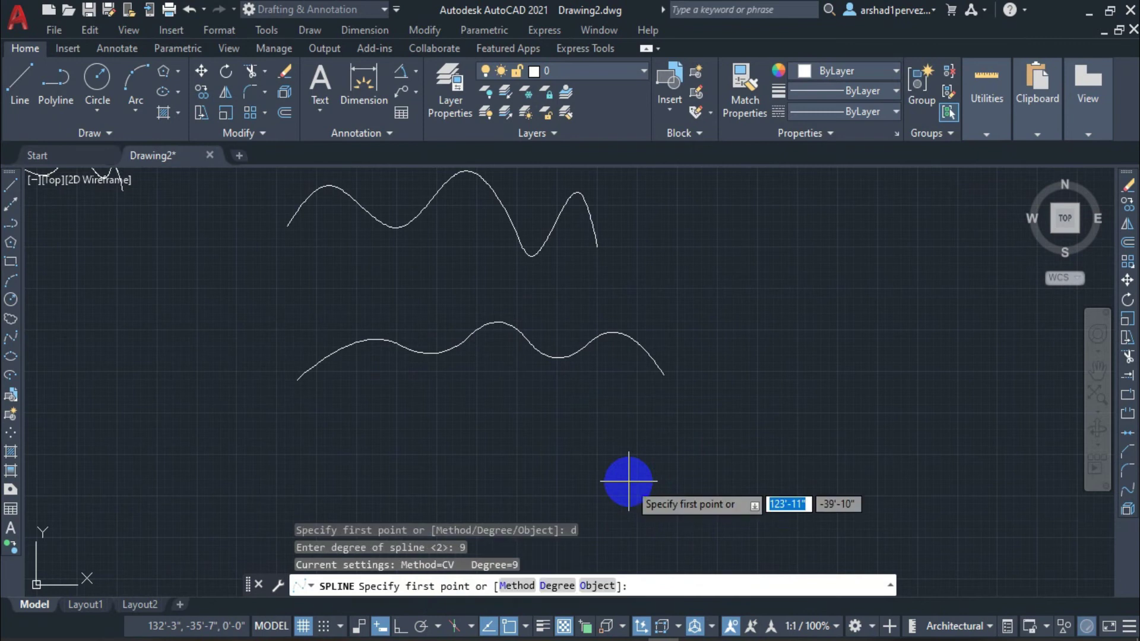
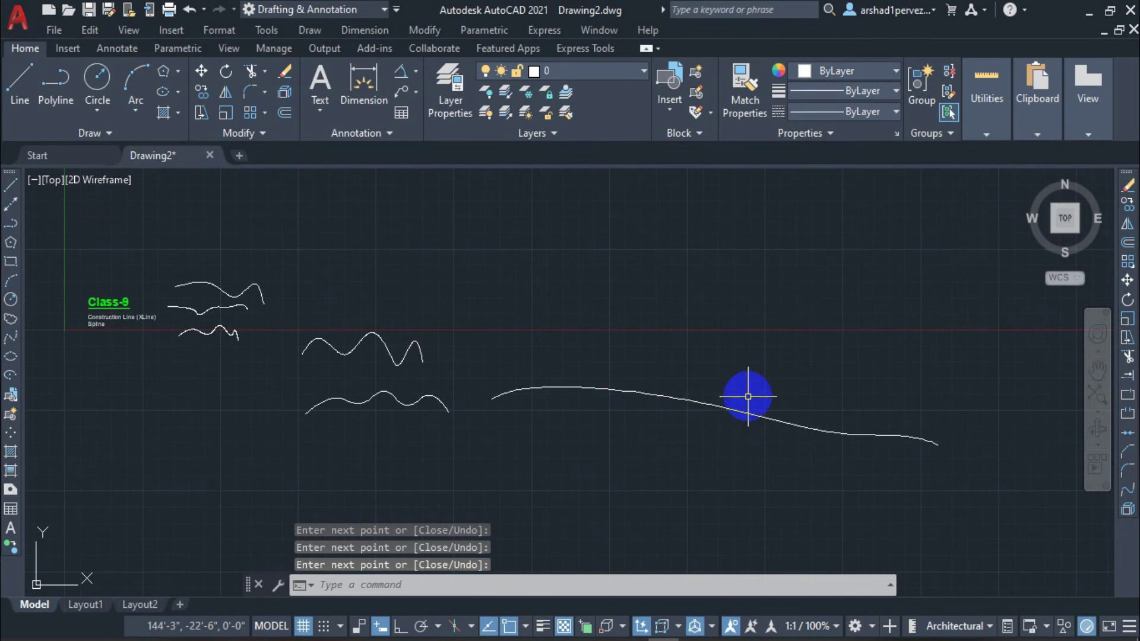
Step: Clear space below the long curve and start a spline with degree set to 3
{"action": "middle_click_drag", "start_coordinate": [586, 439], "coordinate": [502, 413]}
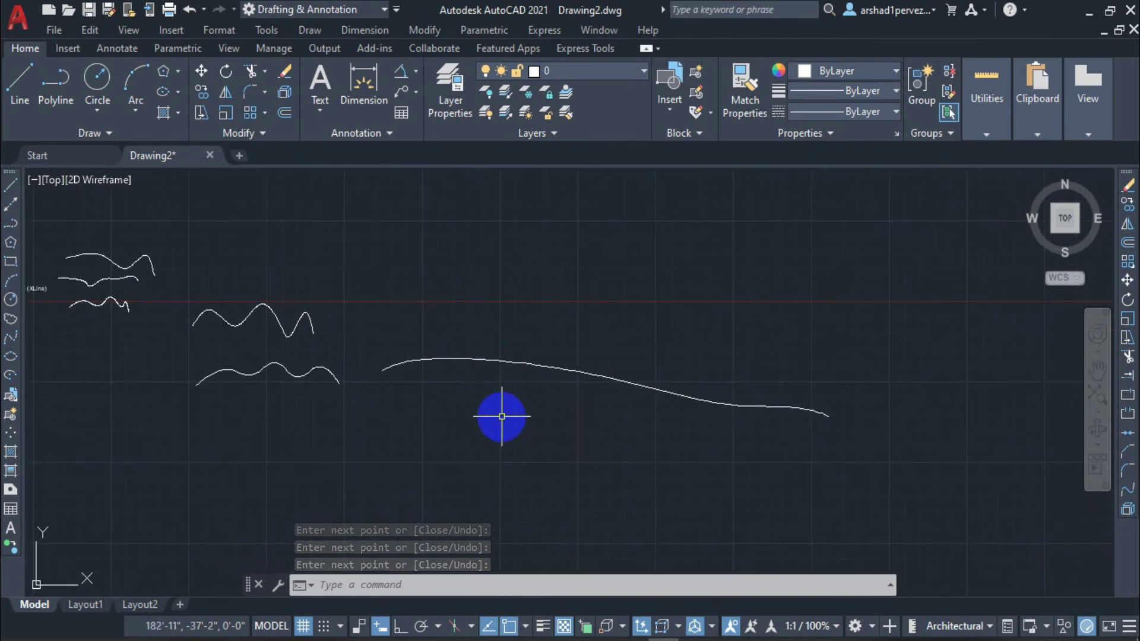
{"action": "scroll", "coordinate": [413, 374], "scroll_direction": "up", "scroll_amount": 2}
{"action": "middle_click_drag", "start_coordinate": [416, 386], "coordinate": [422, 393]}
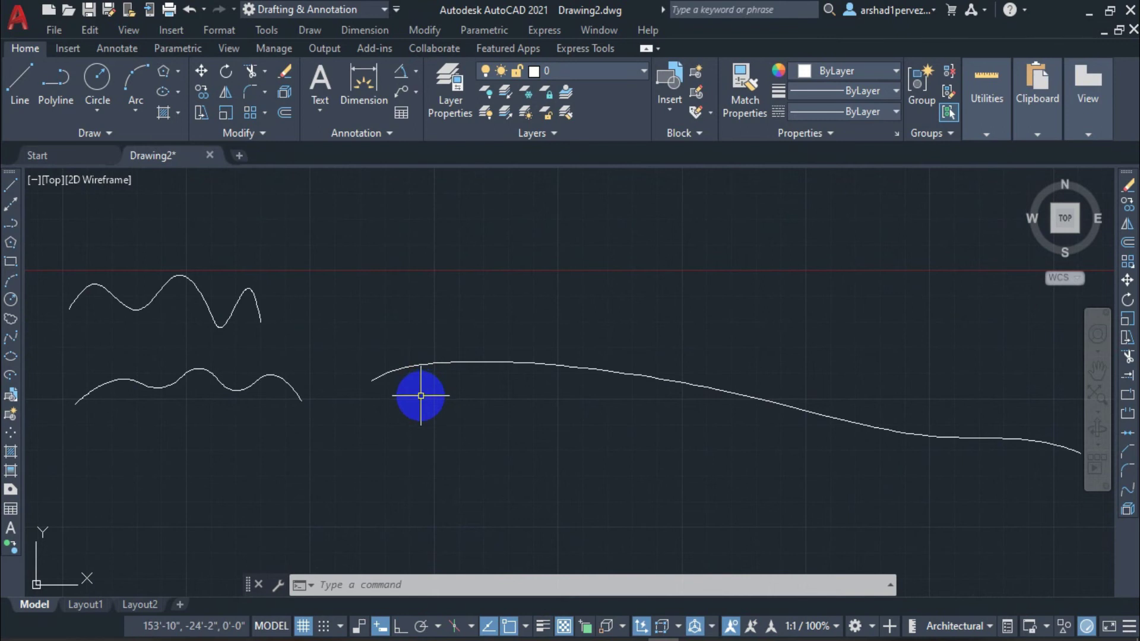
{"action": "middle_click_drag", "start_coordinate": [234, 400], "coordinate": [311, 382]}
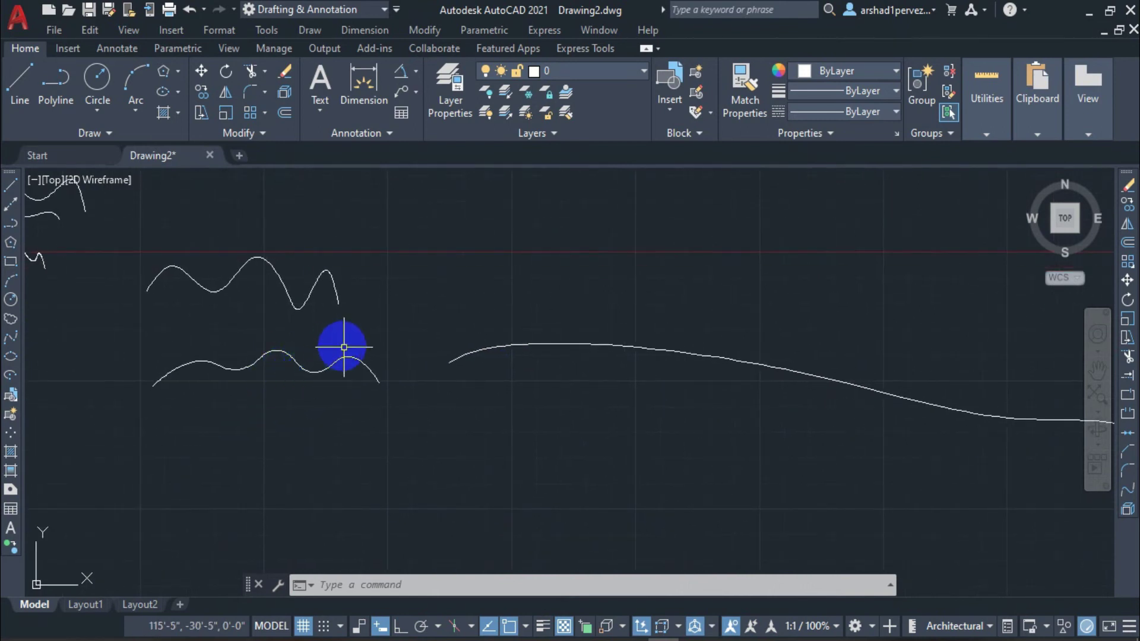
{"action": "middle_click_drag", "start_coordinate": [443, 440], "coordinate": [409, 412]}
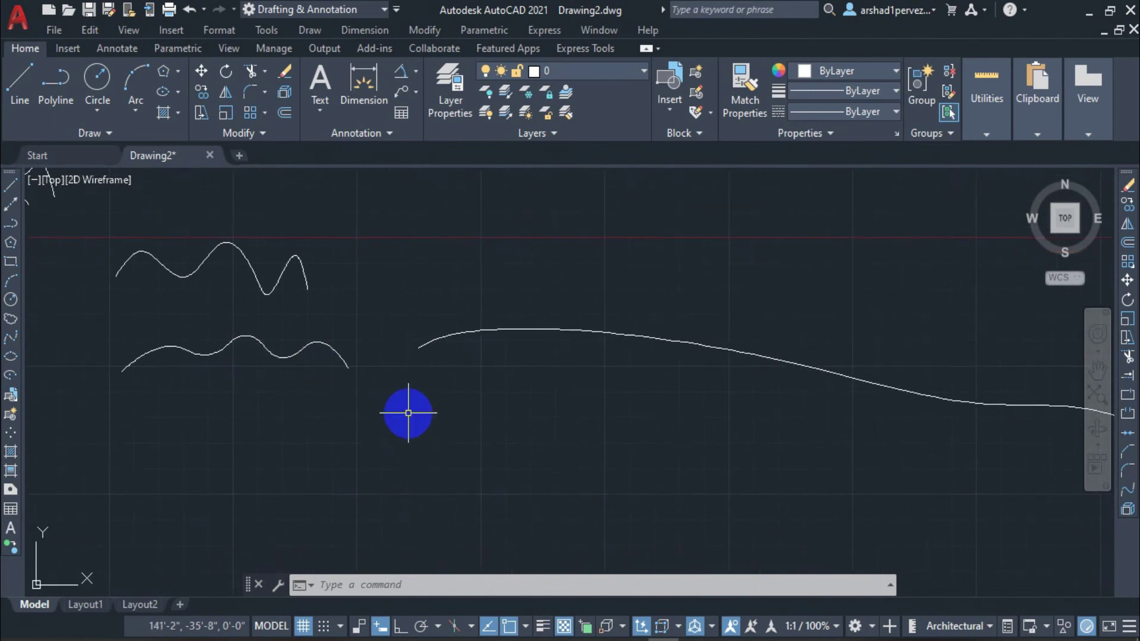
{"action": "middle_click_drag", "start_coordinate": [267, 389], "coordinate": [448, 376]}
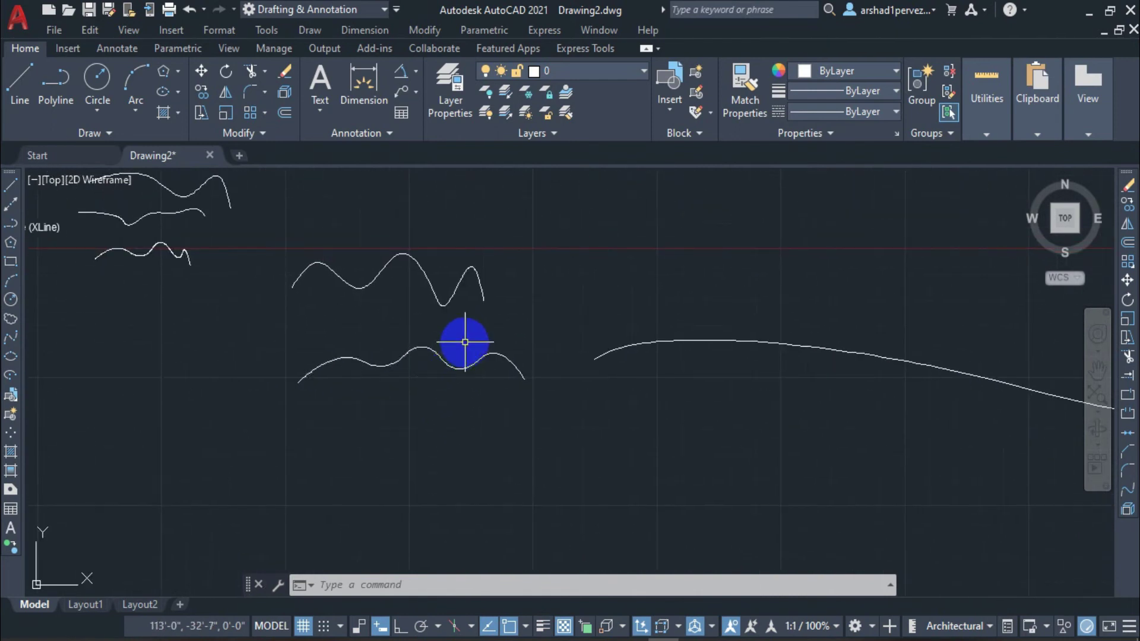
{"action": "mouse_move", "coordinate": [738, 413]}
{"action": "middle_mouse_down"}
{"action": "mouse_move", "coordinate": [560, 356]}
{"action": "mouse_move", "coordinate": [494, 392]}
{"action": "middle_mouse_up"}
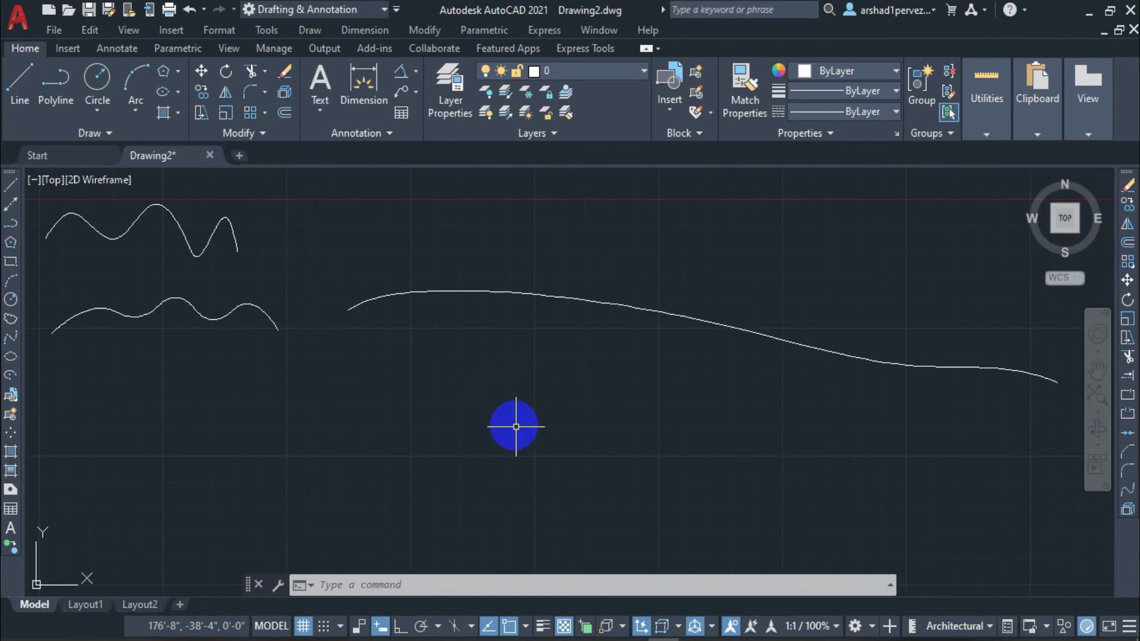
{"action": "type", "text": "spl"}
{"action": "key", "text": "Return"}
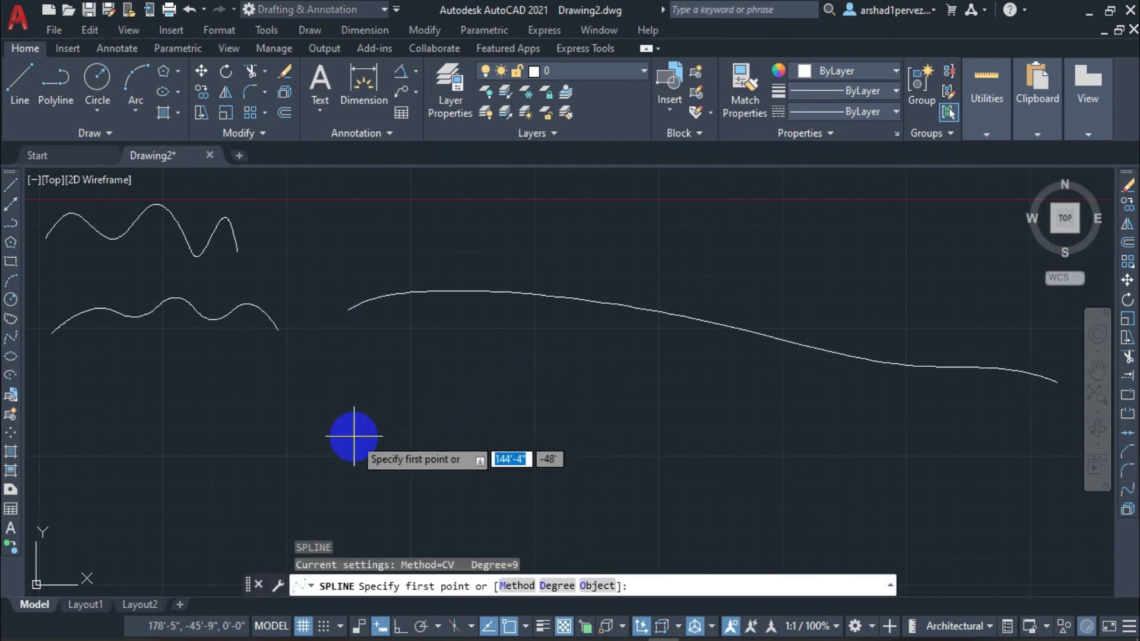
{"action": "type", "text": "d"}
{"action": "key", "text": "Return"}
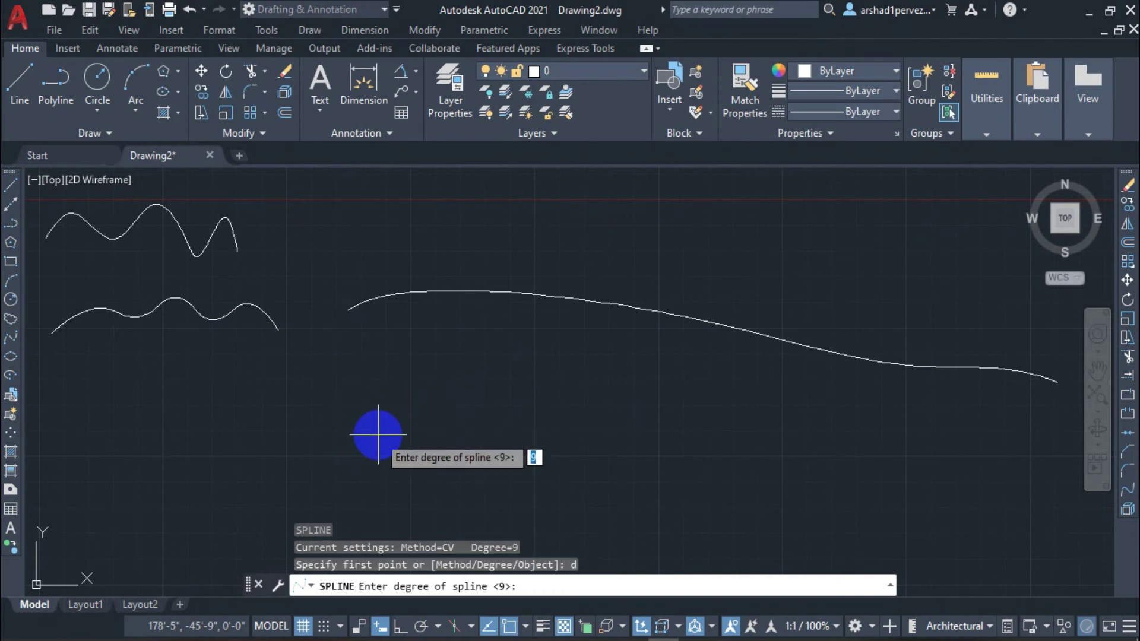
{"action": "type", "text": "3"}
{"action": "key", "text": "Return"}
Step: Place the spline's wavy points from left to right and finish the curve
{"action": "left_click", "coordinate": [366, 436]}
{"action": "left_click", "coordinate": [485, 394]}
{"action": "left_click", "coordinate": [639, 480]}
{"action": "left_click", "coordinate": [787, 403]}
{"action": "middle_click_drag", "start_coordinate": [795, 414], "coordinate": [743, 397]}
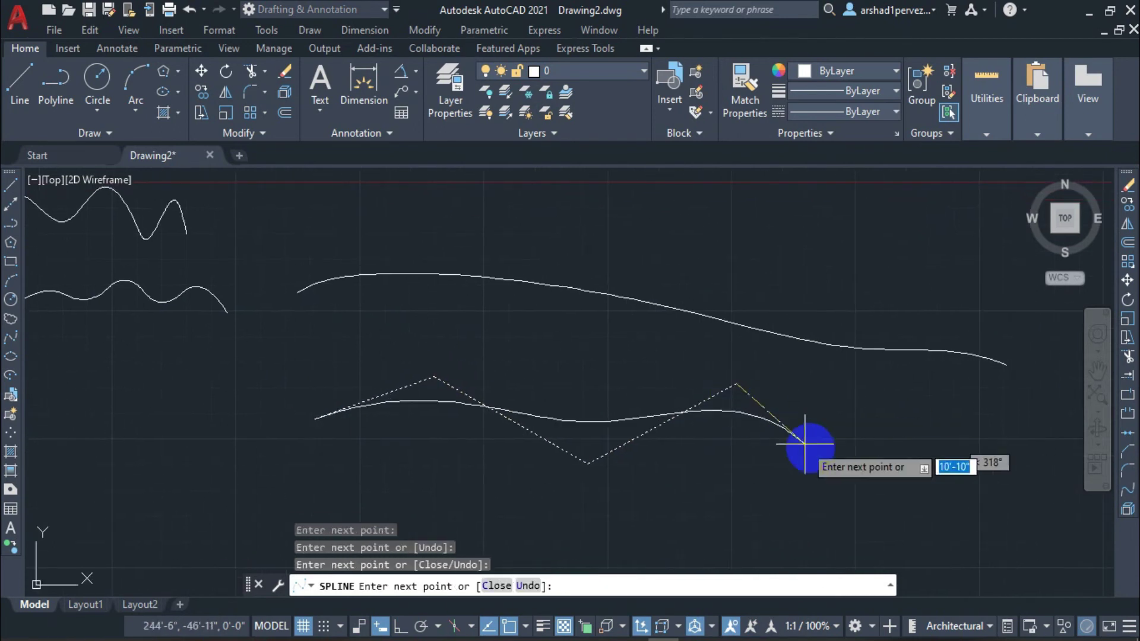
{"action": "left_click", "coordinate": [830, 467]}
{"action": "left_click", "coordinate": [931, 402]}
{"action": "left_click", "coordinate": [1017, 515]}
{"action": "middle_click_drag", "start_coordinate": [921, 463], "coordinate": [603, 402]}
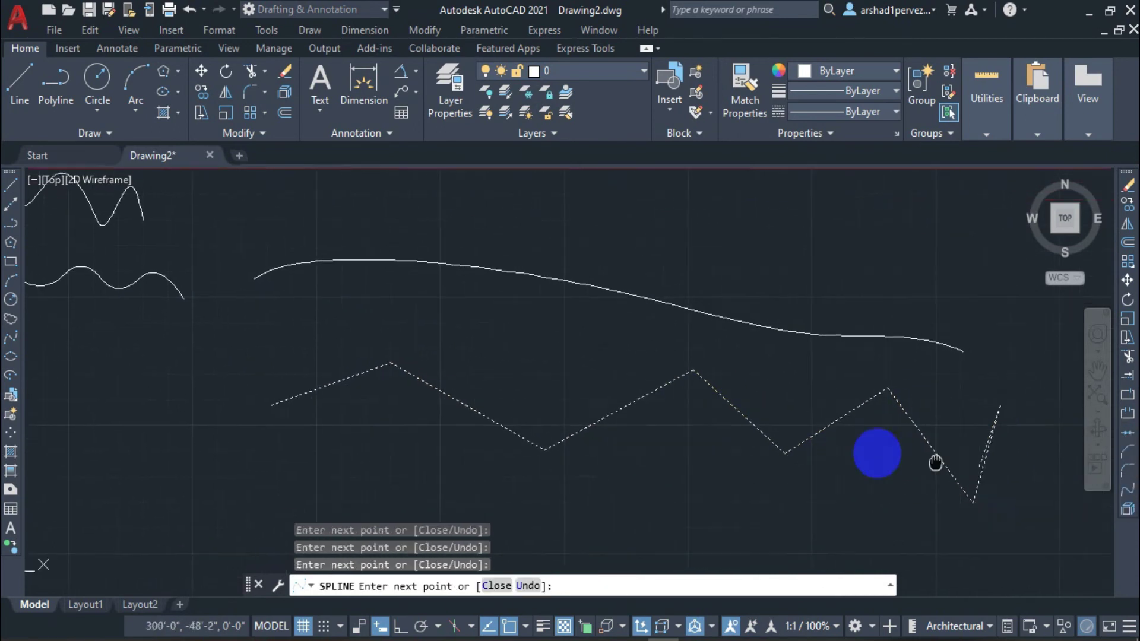
{"action": "left_click", "coordinate": [797, 471]}
{"action": "key", "text": "Return"}
{"action": "scroll", "coordinate": [666, 425], "scroll_direction": "down", "scroll_amount": 4}
{"action": "scroll", "coordinate": [599, 382], "scroll_direction": "up", "scroll_amount": 2}
{"action": "mouse_move", "coordinate": [599, 382]}
{"action": "middle_mouse_down"}
{"action": "mouse_move", "coordinate": [445, 407]}
{"action": "mouse_move", "coordinate": [539, 425]}
{"action": "middle_mouse_up"}
{"action": "middle_click_drag", "start_coordinate": [328, 416], "coordinate": [412, 408]}
{"action": "middle_click_drag", "start_coordinate": [287, 428], "coordinate": [516, 420]}
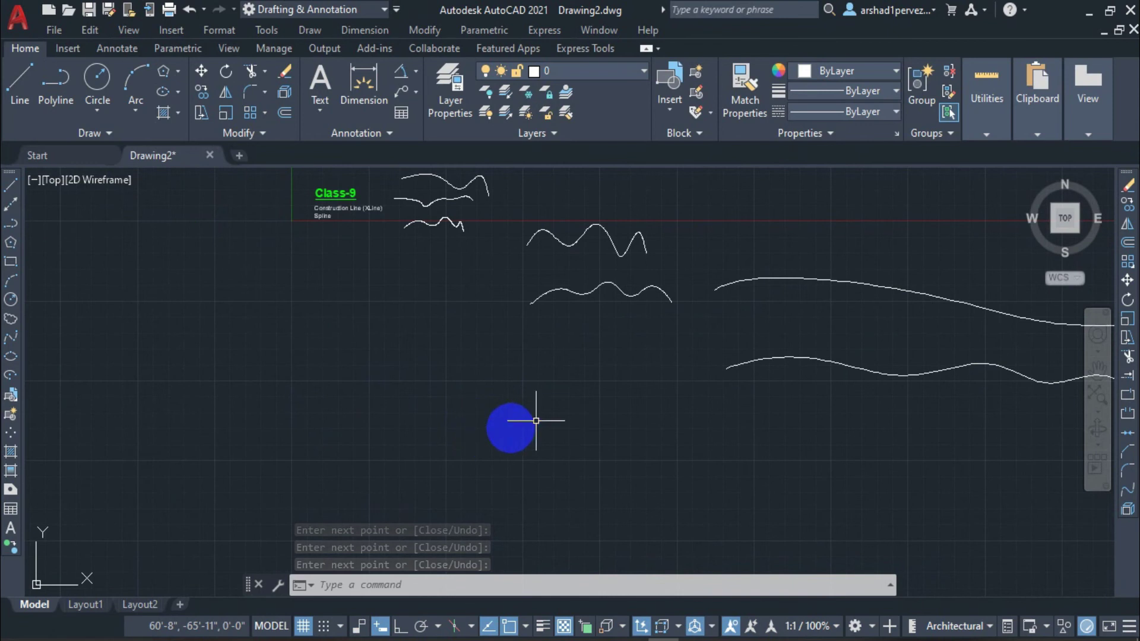
{"action": "middle_click_drag", "start_coordinate": [642, 419], "coordinate": [425, 408]}
{"action": "type", "text": "pl"}
{"action": "key", "text": "Return"}
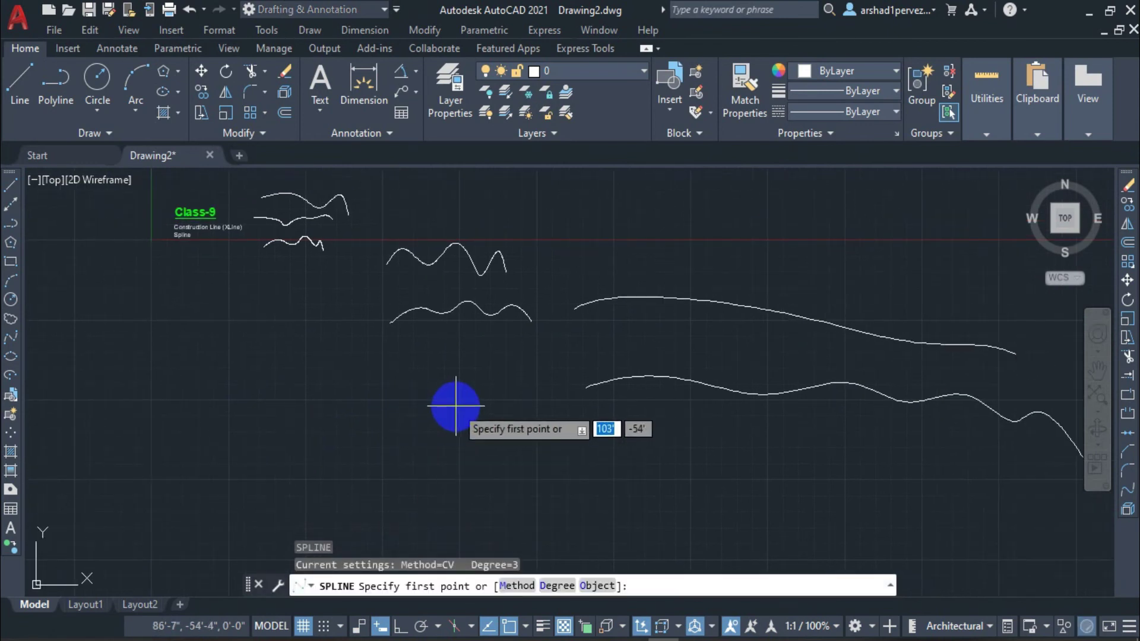
{"action": "middle_click_drag", "start_coordinate": [558, 506], "coordinate": [598, 454]}
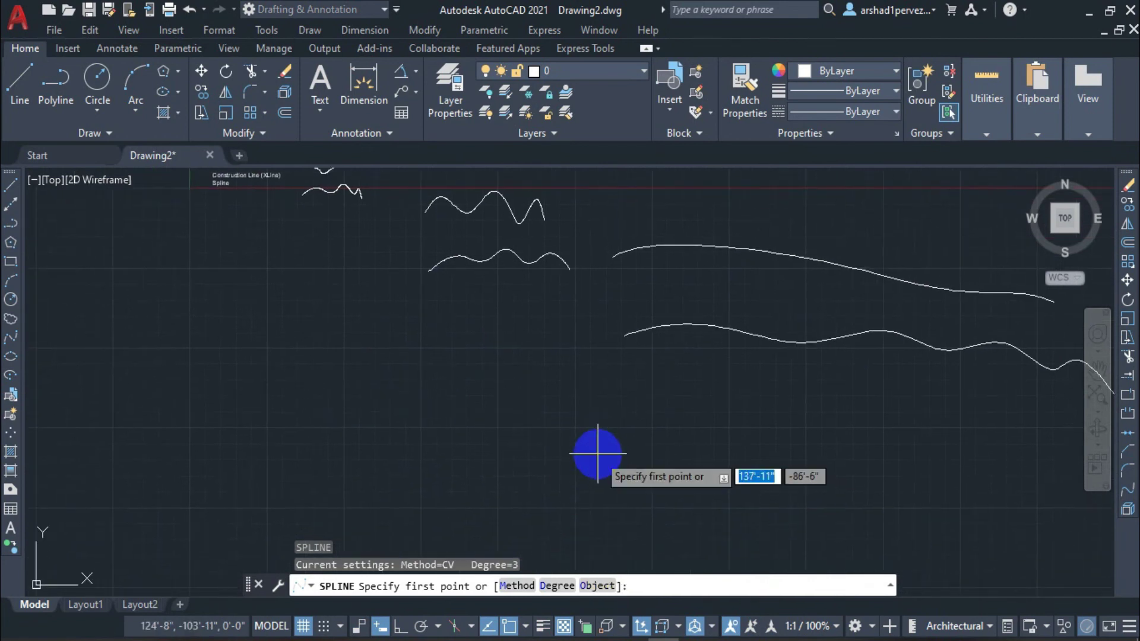
{"action": "middle_click_drag", "start_coordinate": [446, 453], "coordinate": [499, 427]}
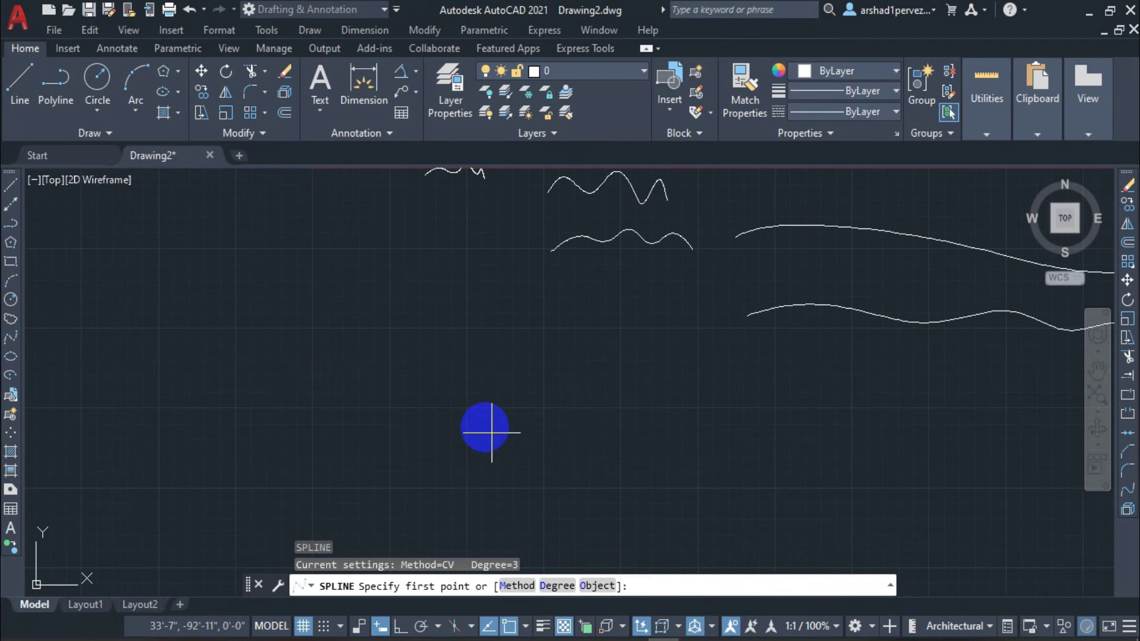
{"action": "type", "text": "o"}
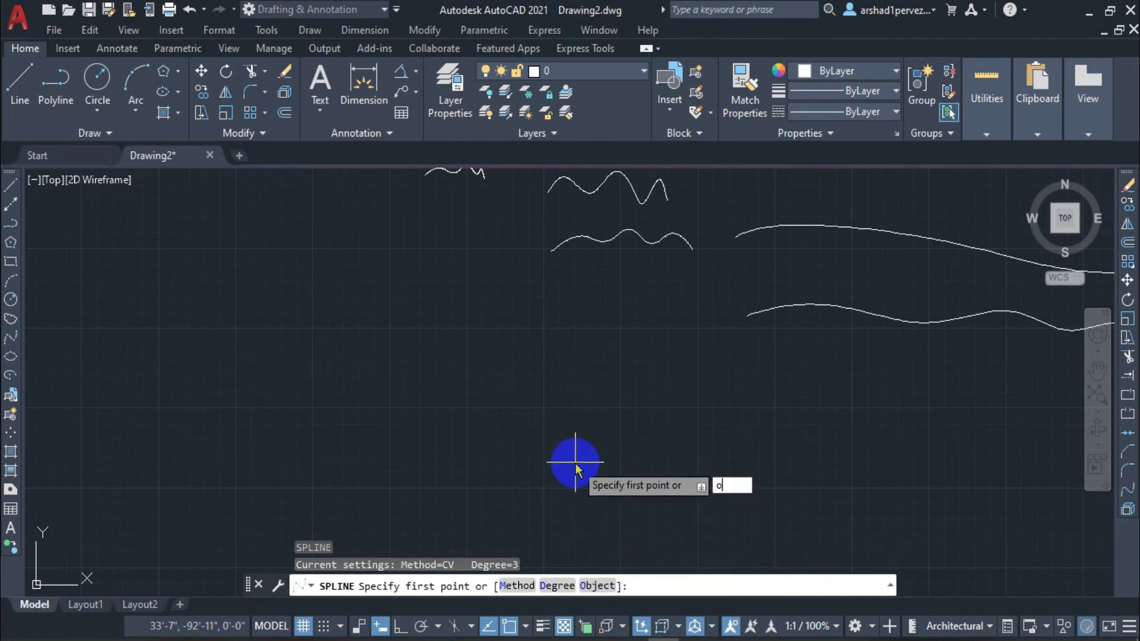
{"action": "key", "text": "Return"}
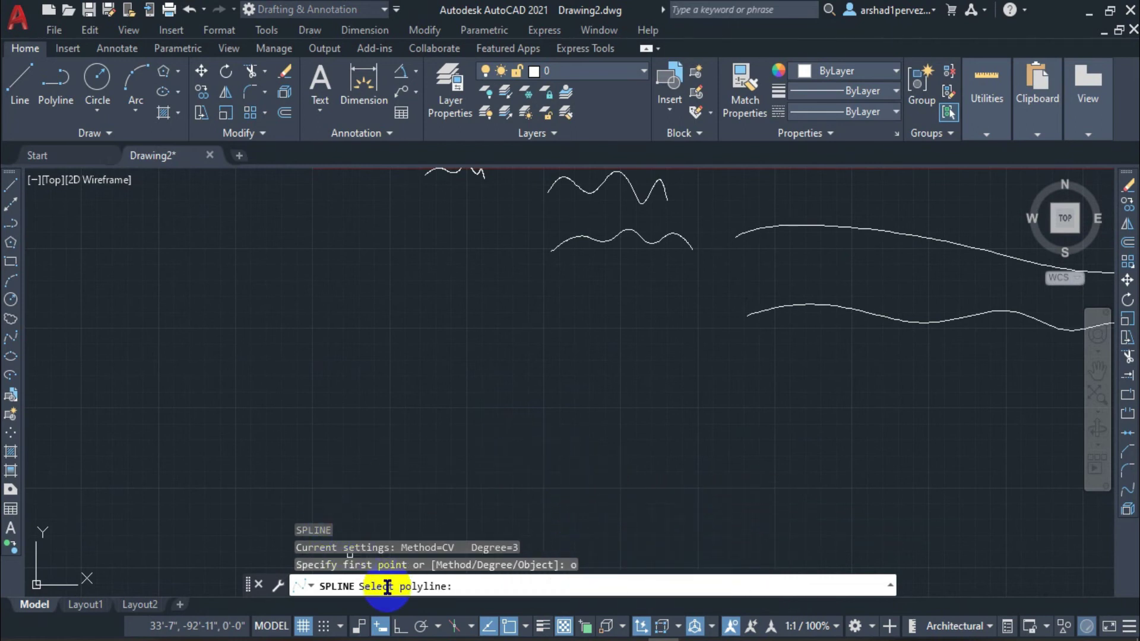
{"action": "middle_click_drag", "start_coordinate": [594, 359], "coordinate": [530, 433]}
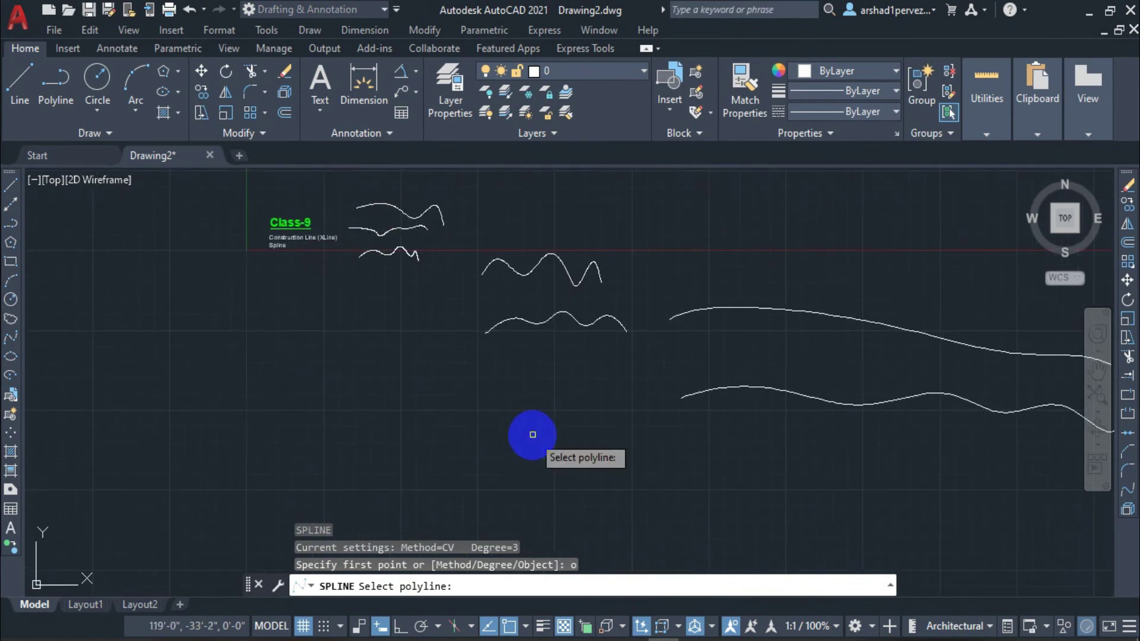
{"action": "middle_click_drag", "start_coordinate": [463, 387], "coordinate": [484, 428]}
{"action": "middle_click_drag", "start_coordinate": [456, 376], "coordinate": [370, 288]}
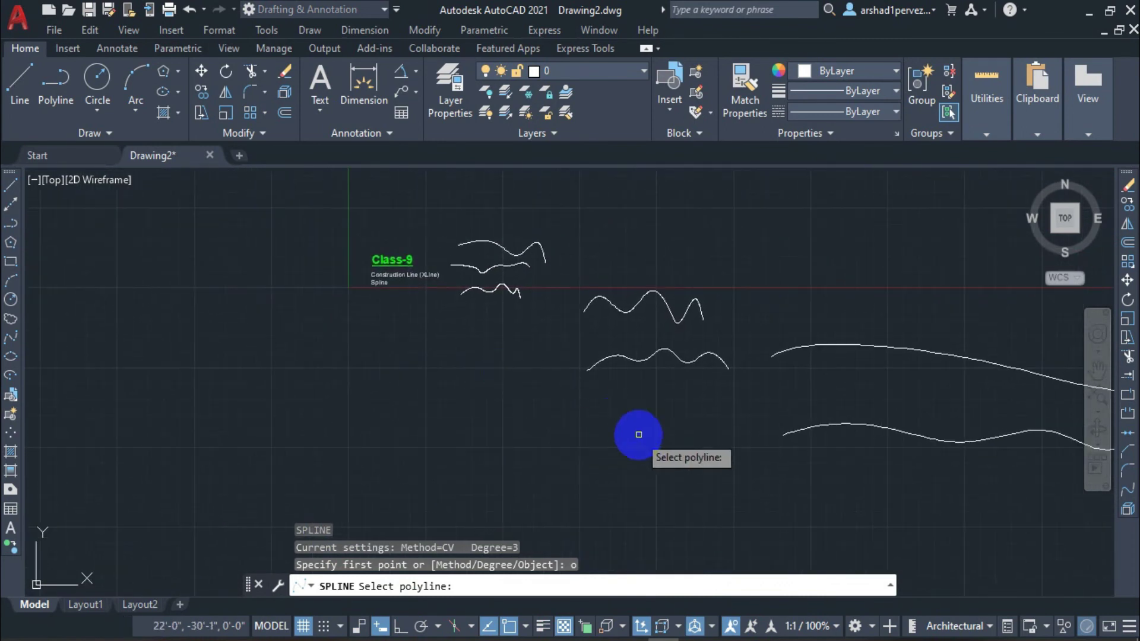
{"action": "key", "text": "Escape"}
{"action": "key", "text": "Escape"}
{"action": "middle_click_drag", "start_coordinate": [420, 412], "coordinate": [432, 389]}
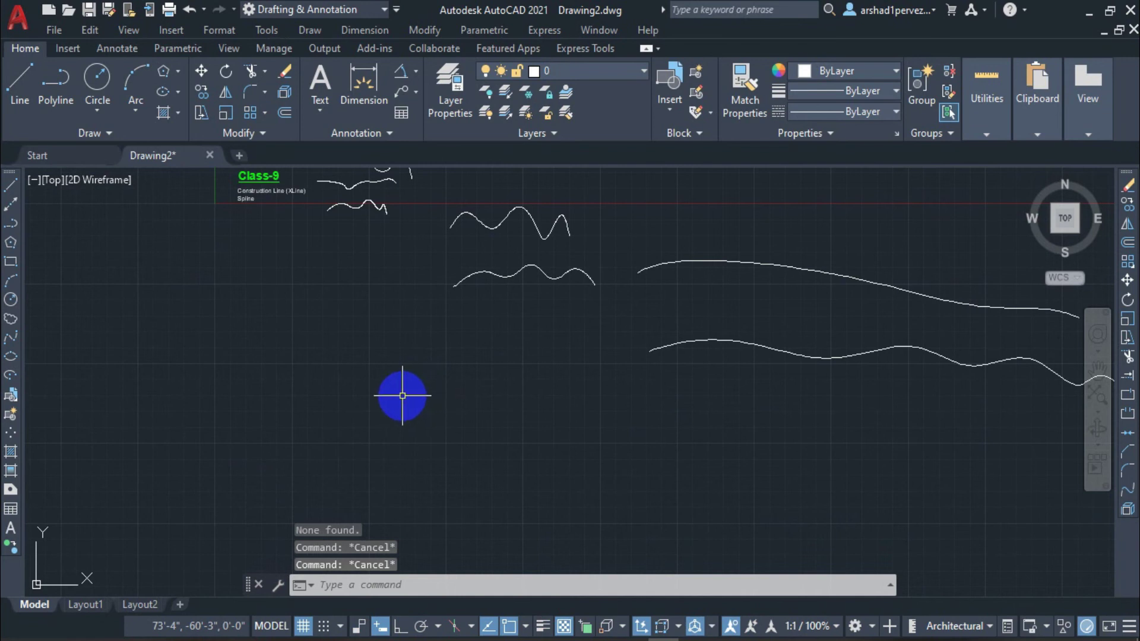
Step: Draw a bracket-shaped polyline with Ortho on: right, up, then left
{"action": "type", "text": "pl"}
{"action": "key", "text": "Return"}
{"action": "middle_click_drag", "start_coordinate": [437, 444], "coordinate": [448, 417]}
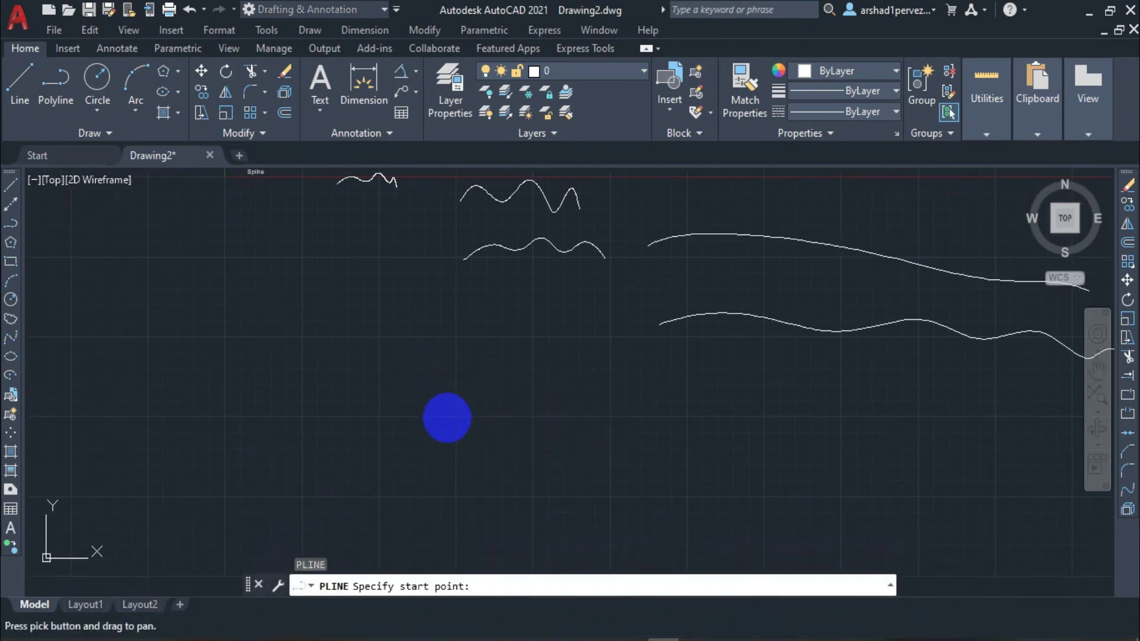
{"action": "left_click", "coordinate": [353, 509]}
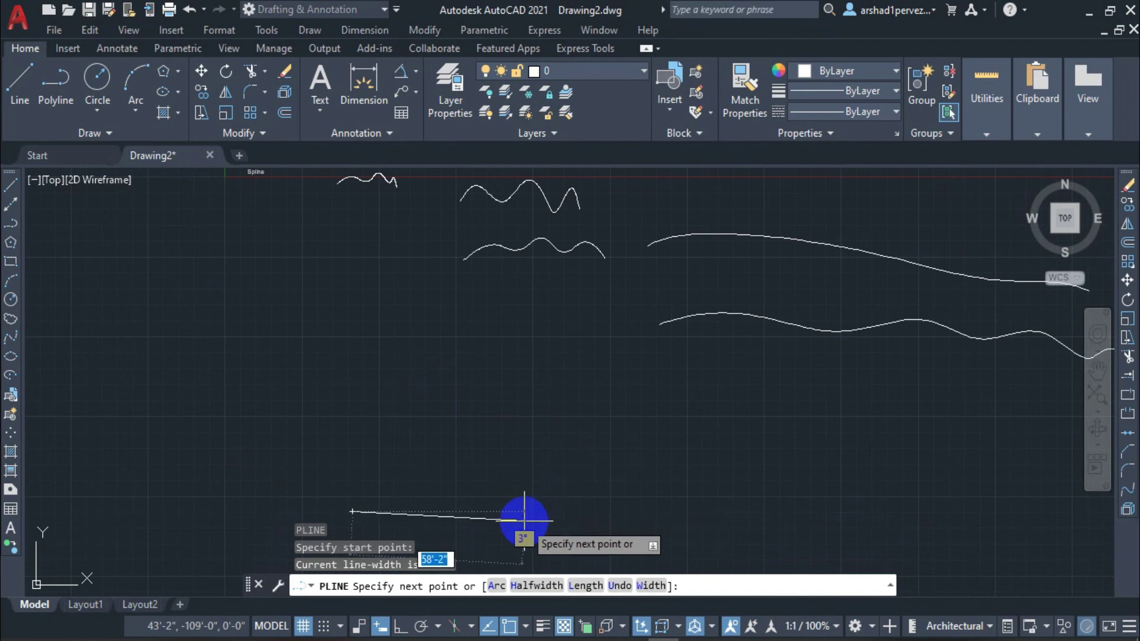
{"action": "key", "text": "F8"}
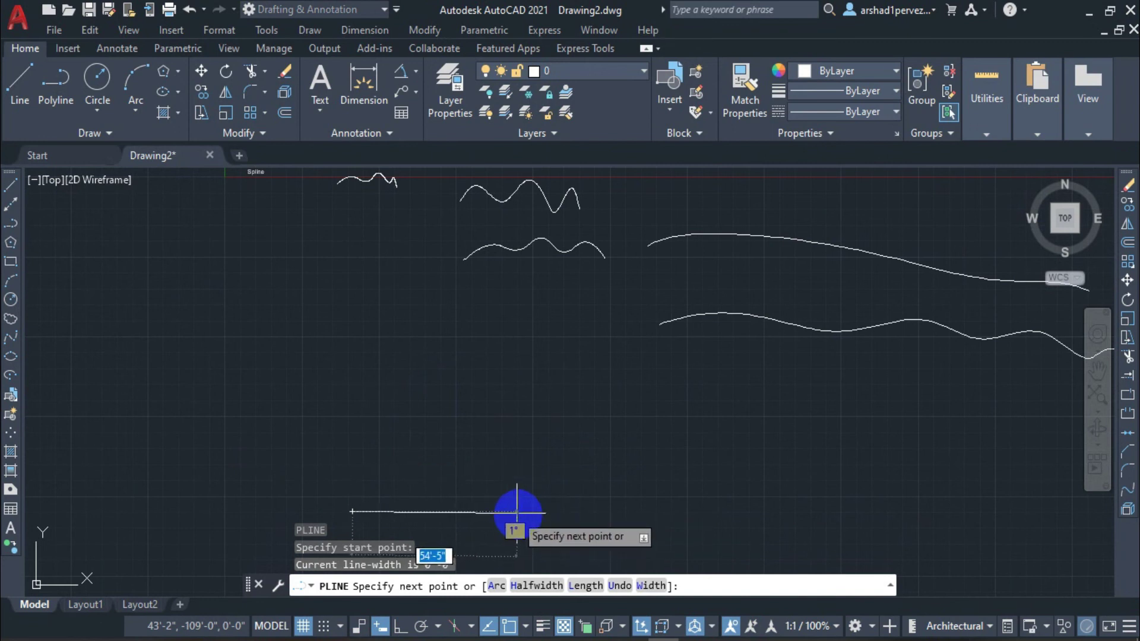
{"action": "left_click", "coordinate": [513, 512]}
{"action": "left_click", "coordinate": [513, 370]}
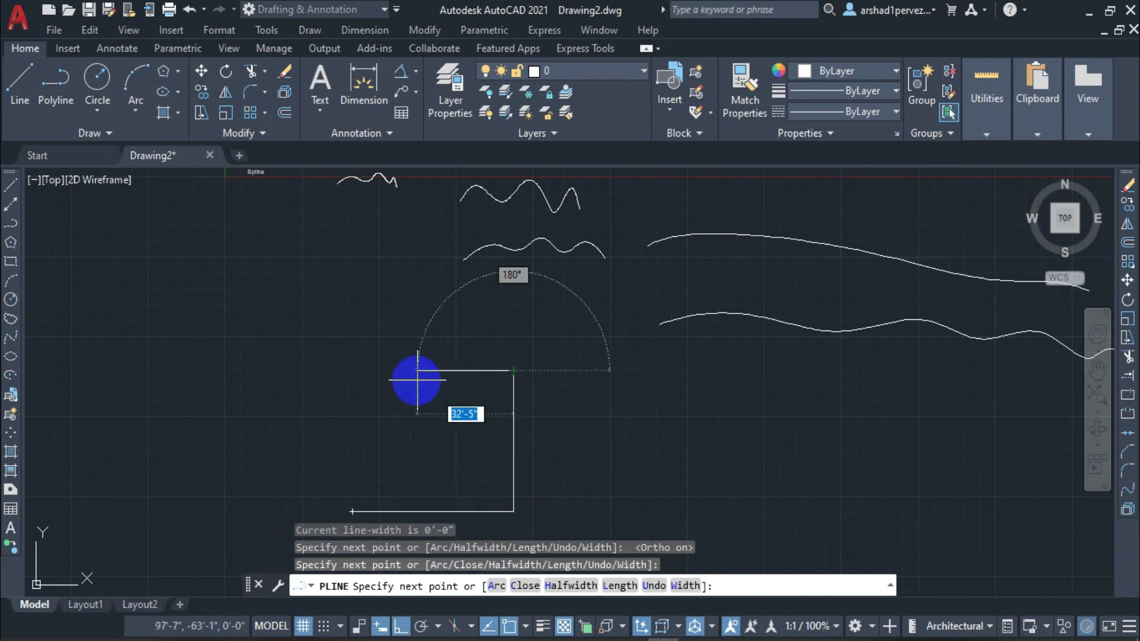
{"action": "left_click", "coordinate": [414, 376]}
{"action": "key", "text": "Escape"}
{"action": "key", "text": "Escape"}
Step: Center the view on the new bracket polyline
{"action": "middle_click_drag", "start_coordinate": [427, 382], "coordinate": [514, 369]}
{"action": "scroll", "coordinate": [623, 358], "scroll_direction": "up", "scroll_amount": 2}
{"action": "scroll", "coordinate": [623, 358], "scroll_direction": "down", "scroll_amount": 1}
{"action": "scroll", "coordinate": [625, 357], "scroll_direction": "down", "scroll_amount": 1}
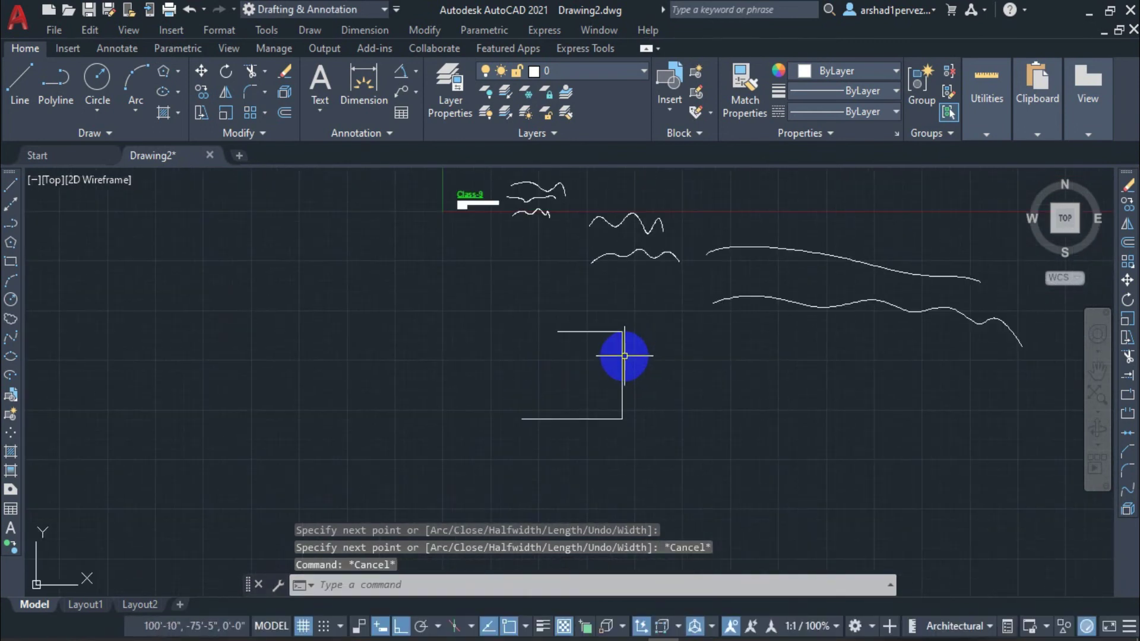
{"action": "scroll", "coordinate": [624, 356], "scroll_direction": "up", "scroll_amount": 2}
{"action": "middle_click_drag", "start_coordinate": [624, 357], "coordinate": [514, 386]}
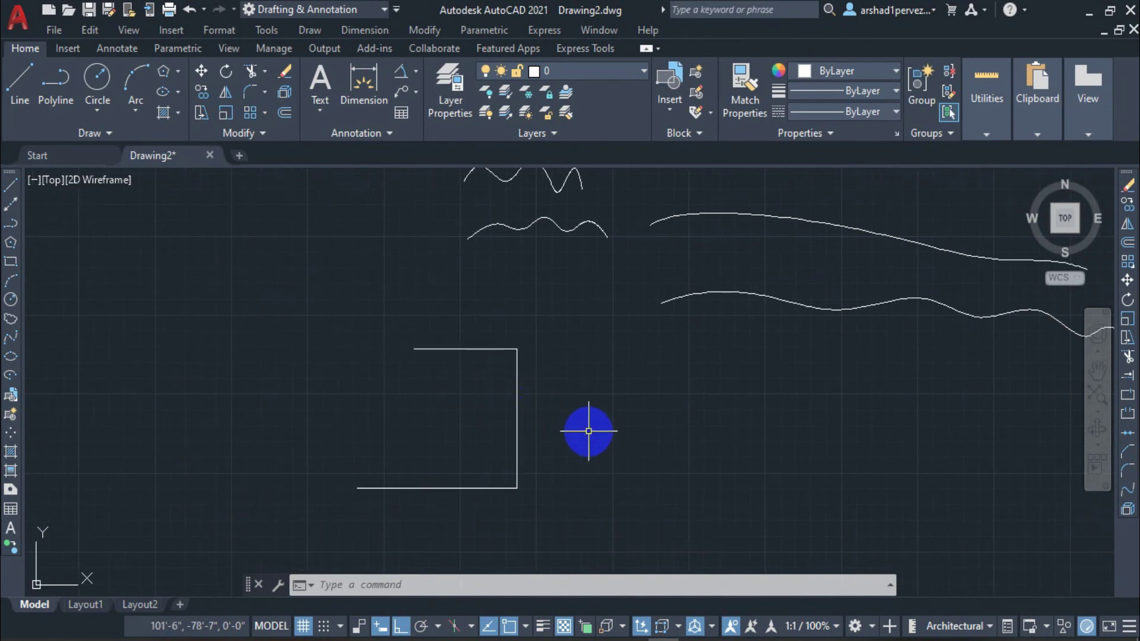
{"action": "type", "text": "spl"}
{"action": "key", "text": "Return"}
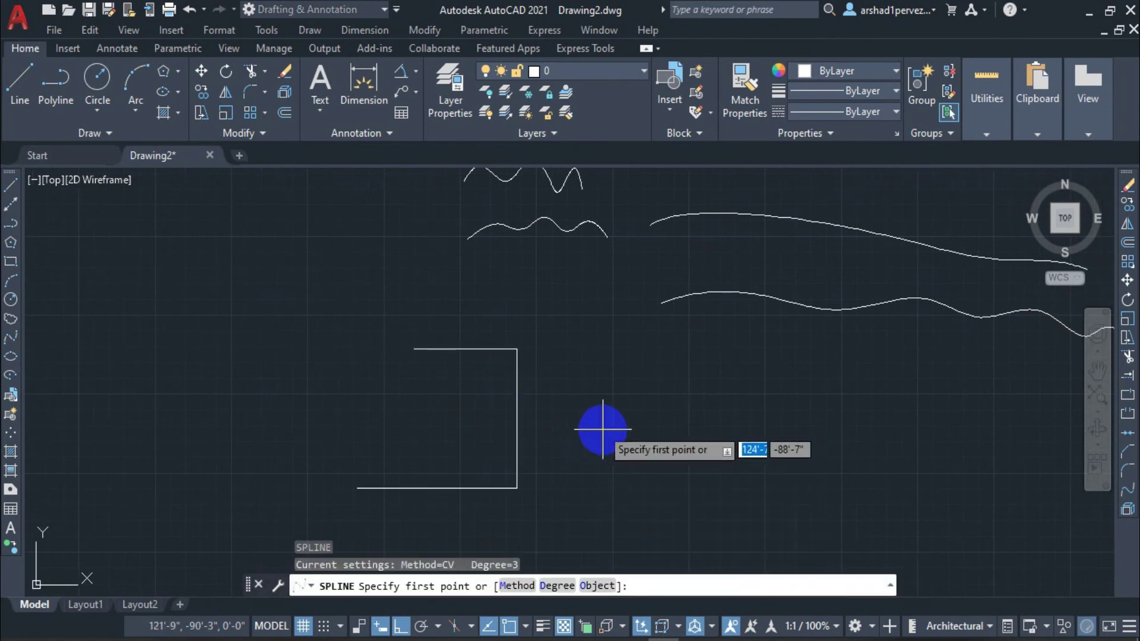
{"action": "type", "text": "o"}
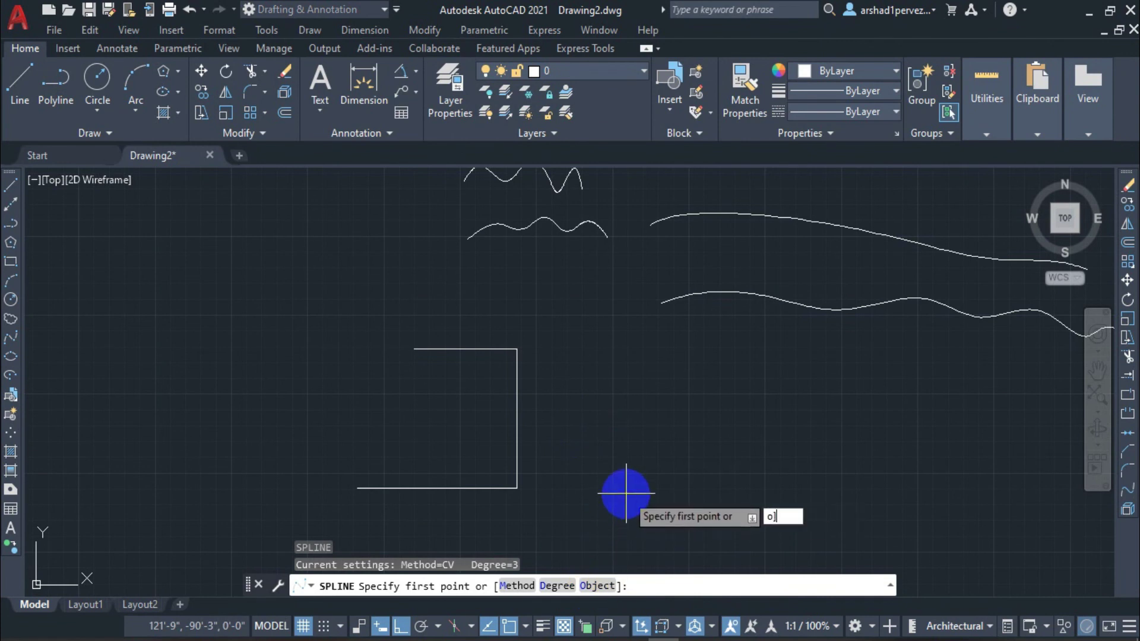
{"action": "key", "text": "Return"}
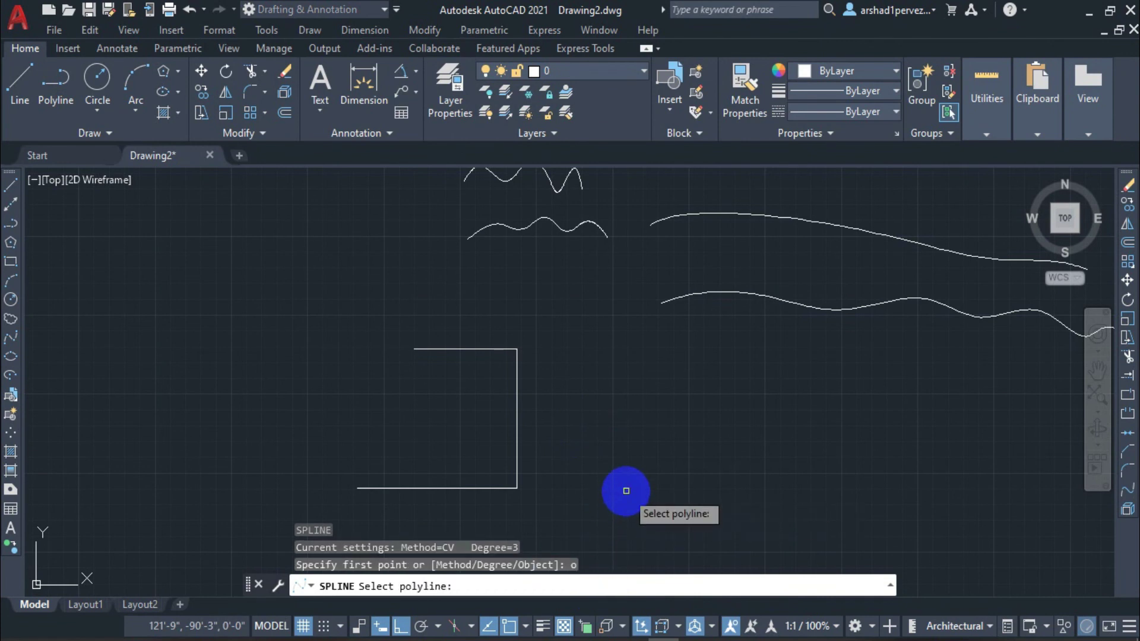
{"action": "left_click", "coordinate": [516, 425]}
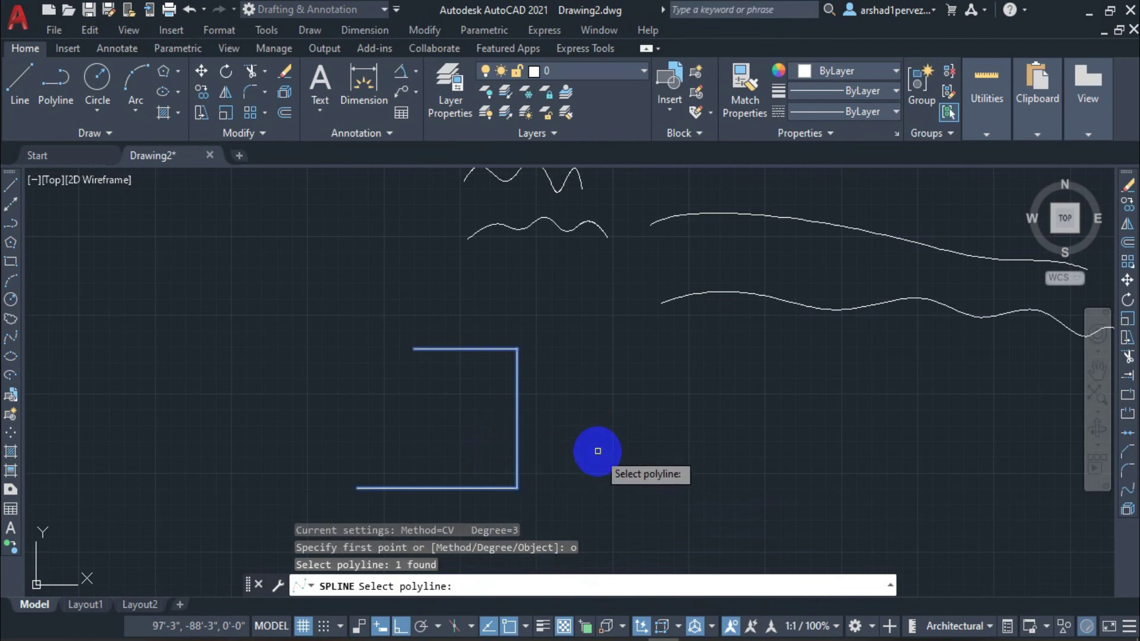
{"action": "key", "text": "Return"}
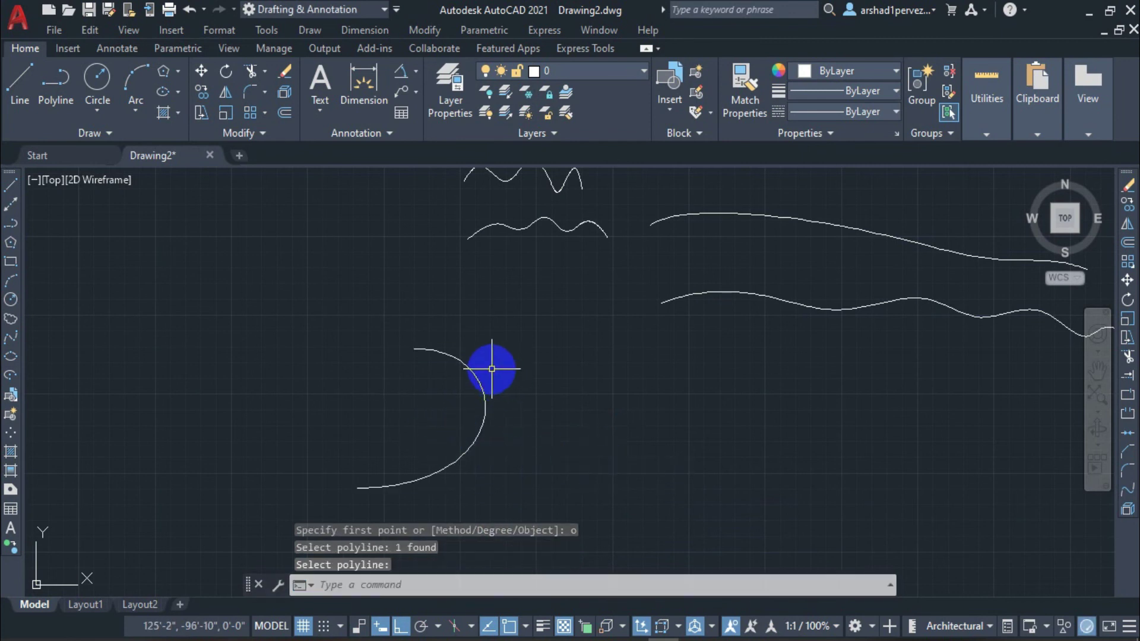
{"action": "middle_click_drag", "start_coordinate": [561, 388], "coordinate": [527, 400]}
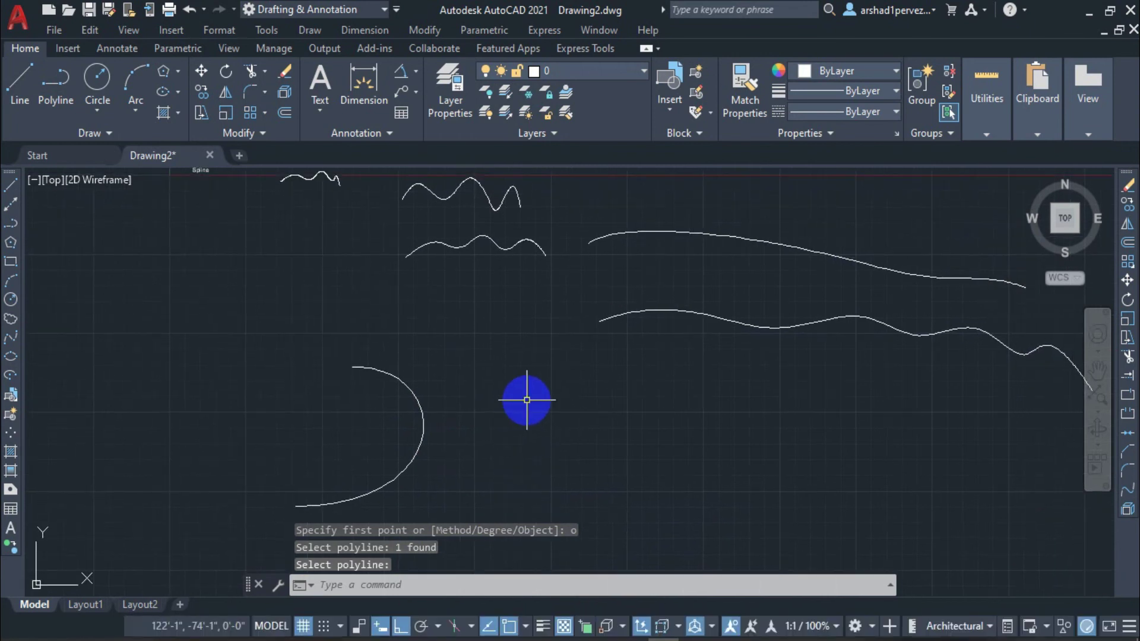
{"action": "scroll", "coordinate": [516, 399], "scroll_direction": "down", "scroll_amount": 2}
{"action": "scroll", "coordinate": [464, 422], "scroll_direction": "up", "scroll_amount": 2}
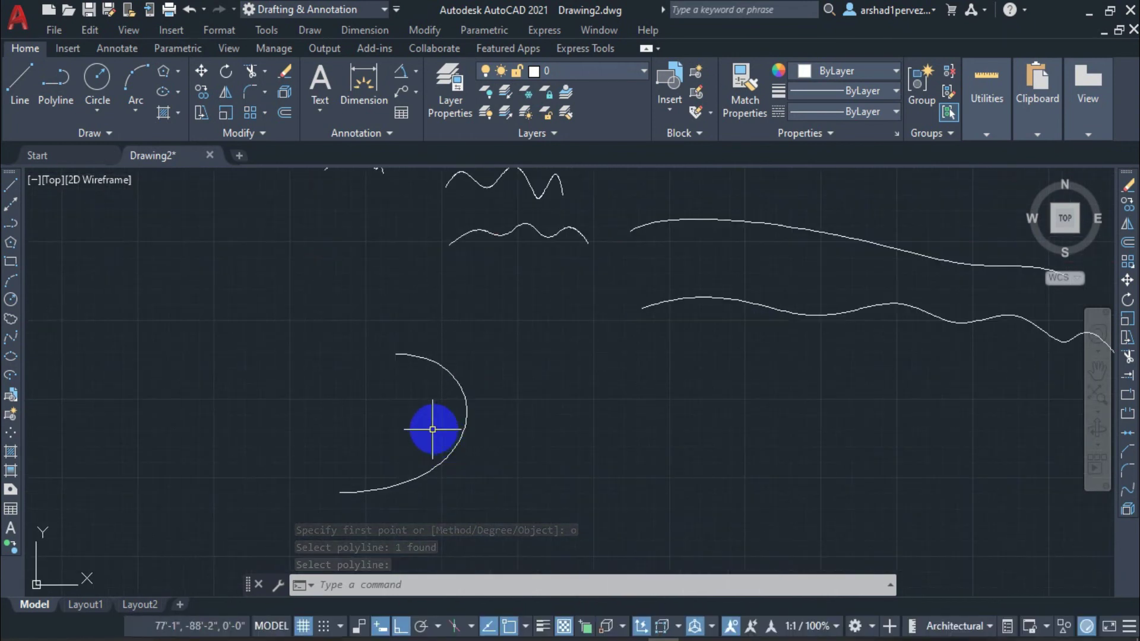
{"action": "middle_click_drag", "start_coordinate": [382, 440], "coordinate": [398, 446]}
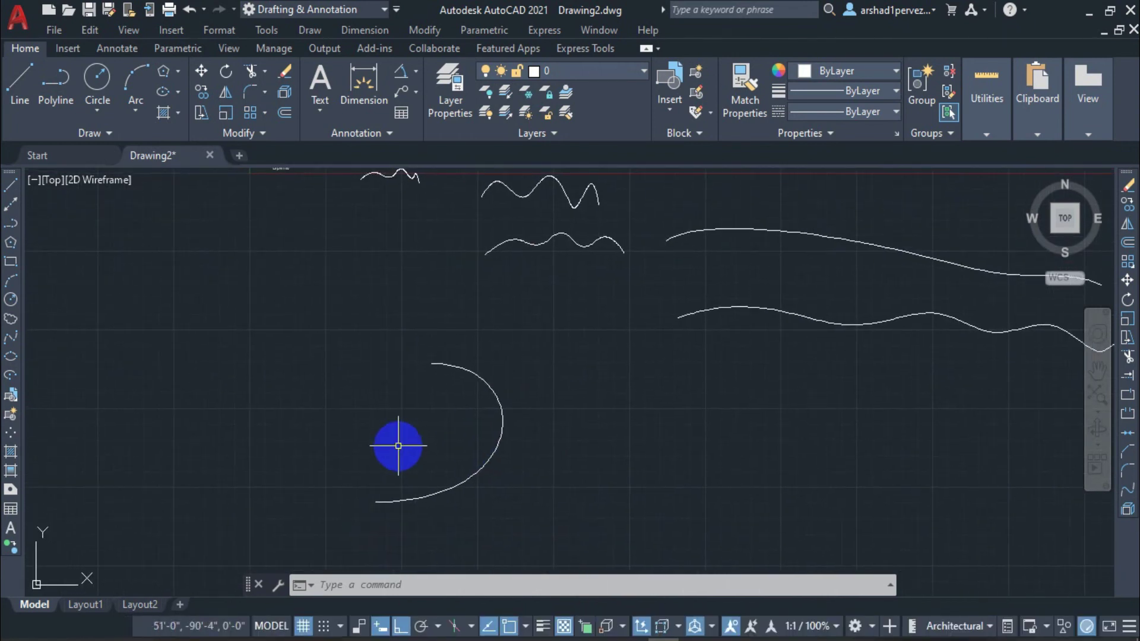
{"action": "key", "text": "ctrl+z"}
{"action": "key", "text": "ctrl+z"}
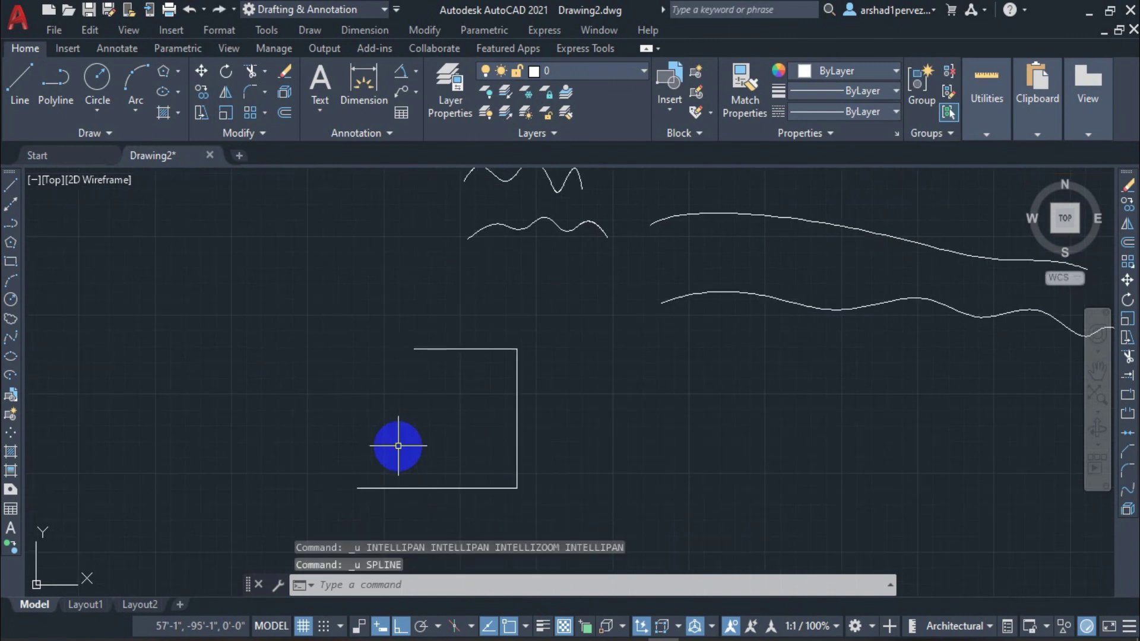
Step: Clear the selection and set the SPLINE creation method to Fit
{"action": "left_click", "coordinate": [428, 427]}
{"action": "key", "text": "Escape"}
{"action": "key", "text": "Escape"}
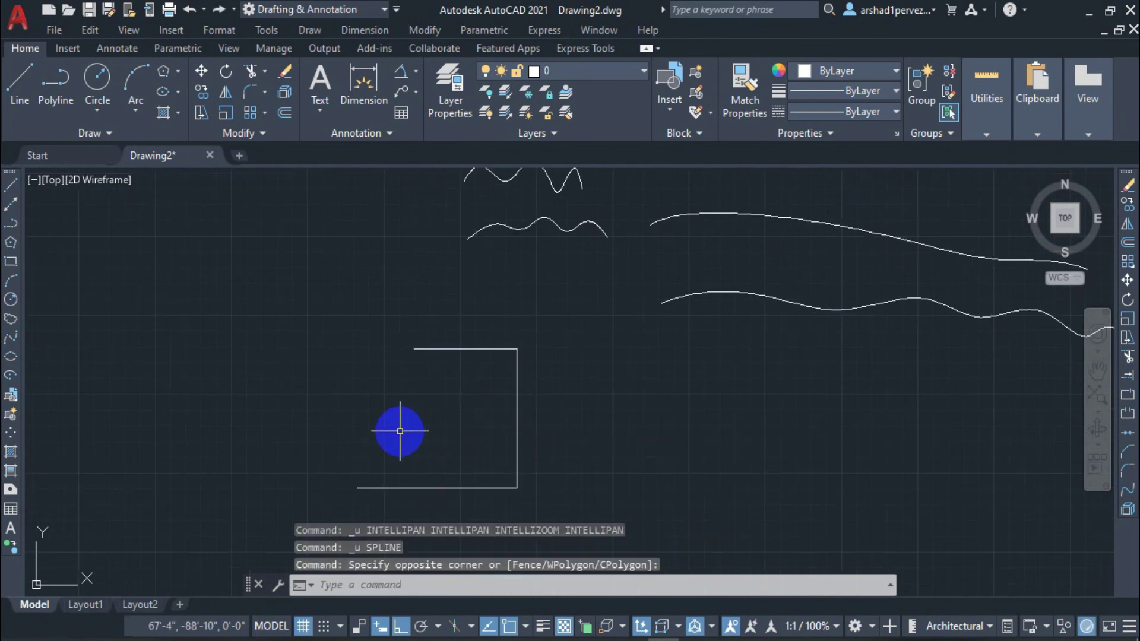
{"action": "key", "text": "Escape"}
{"action": "type", "text": "spl"}
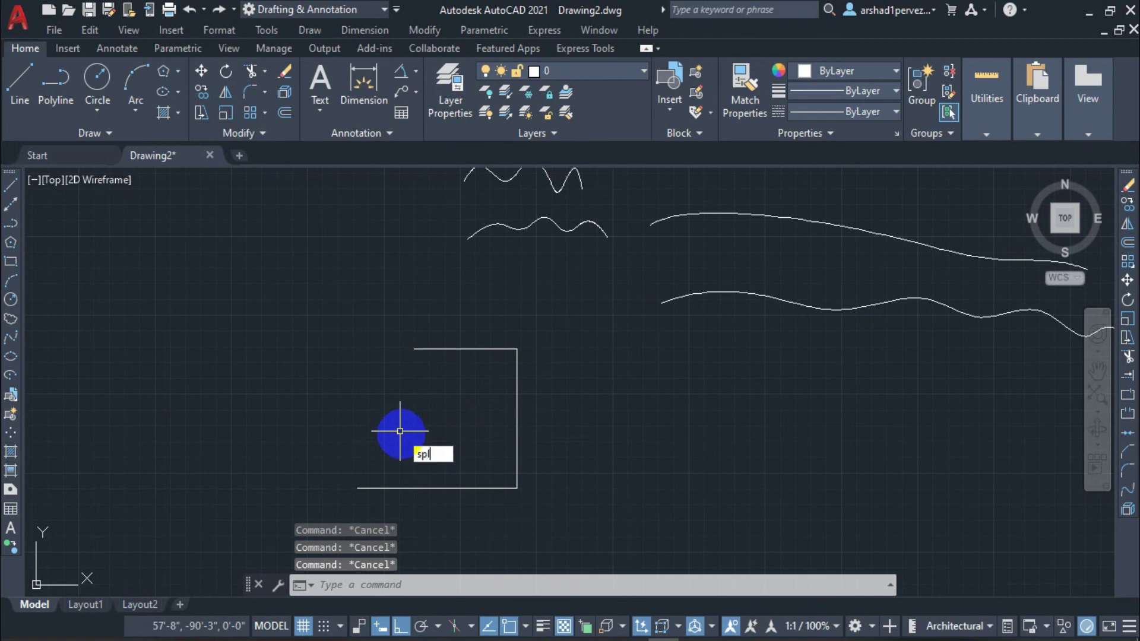
{"action": "key", "text": "Return"}
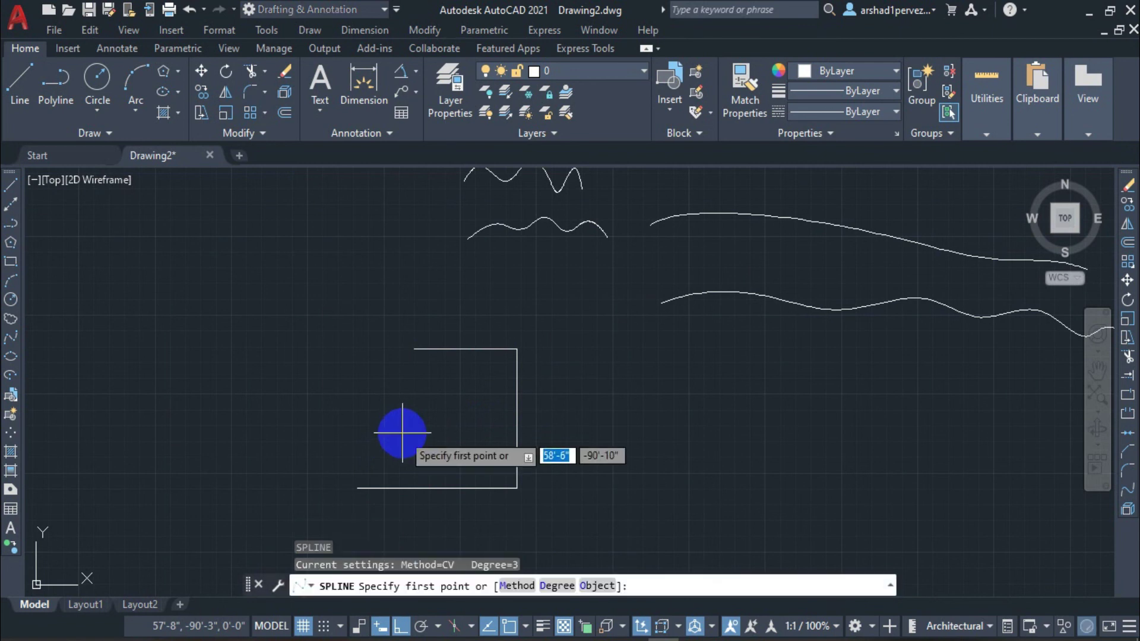
{"action": "type", "text": "m"}
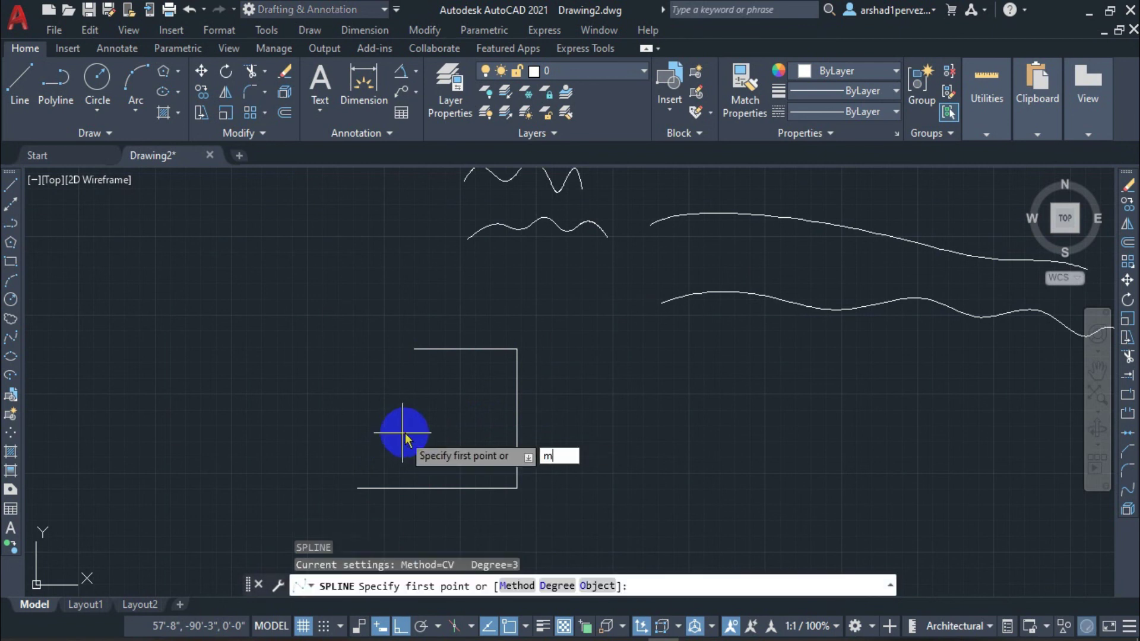
{"action": "key", "text": "Return"}
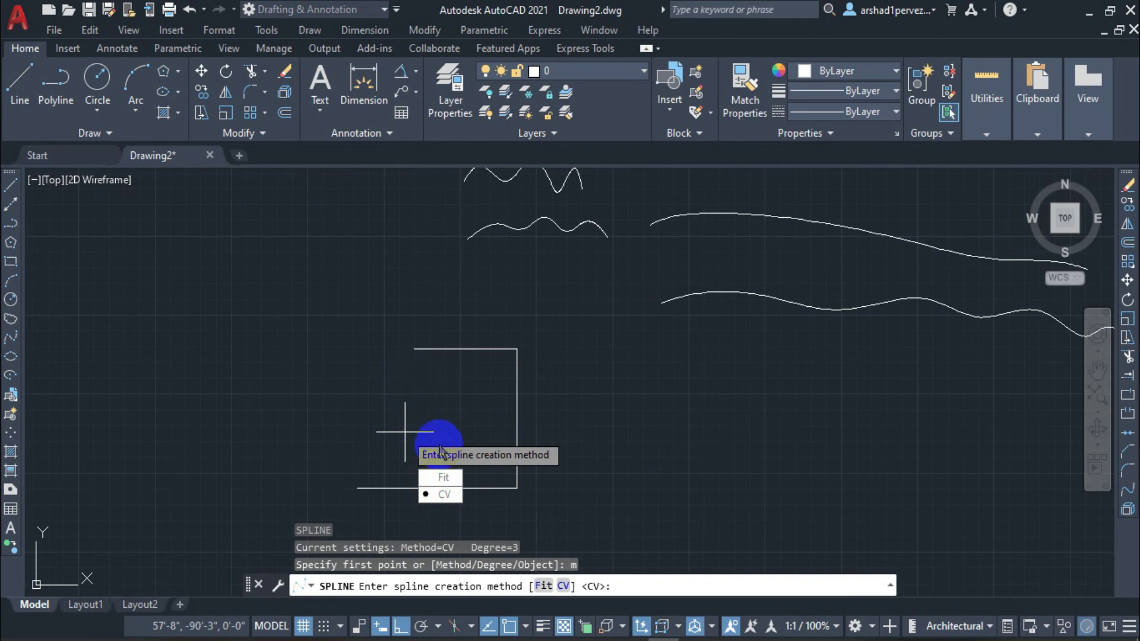
{"action": "left_click", "coordinate": [442, 479]}
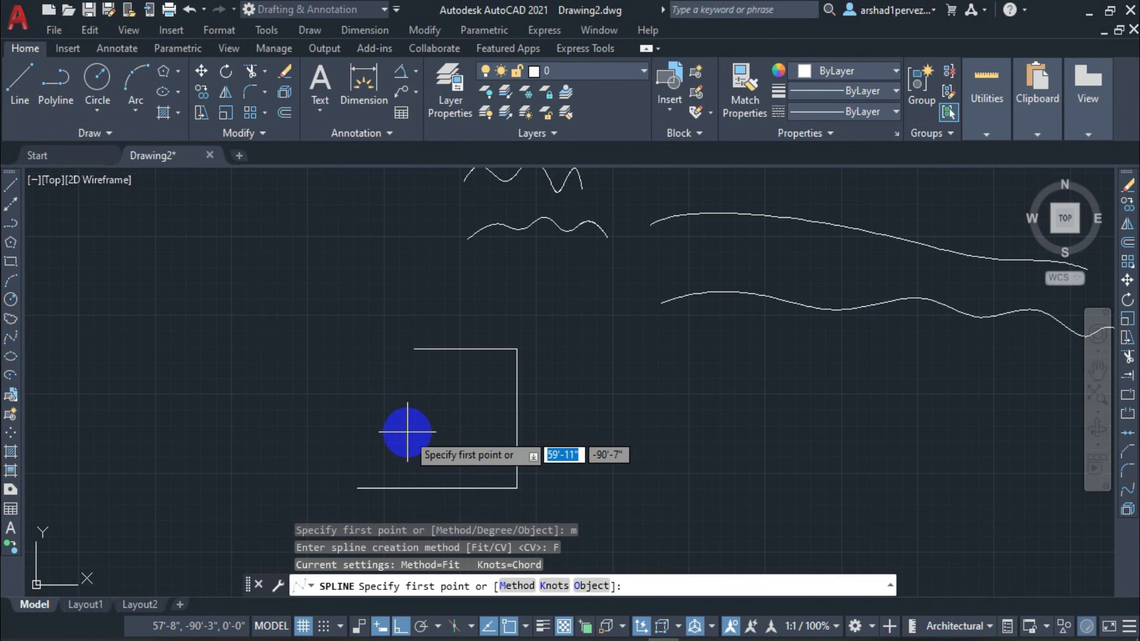
Step: Select the bracket polyline with the Object option; it isn't converted
{"action": "type", "text": "o"}
{"action": "key", "text": "Return"}
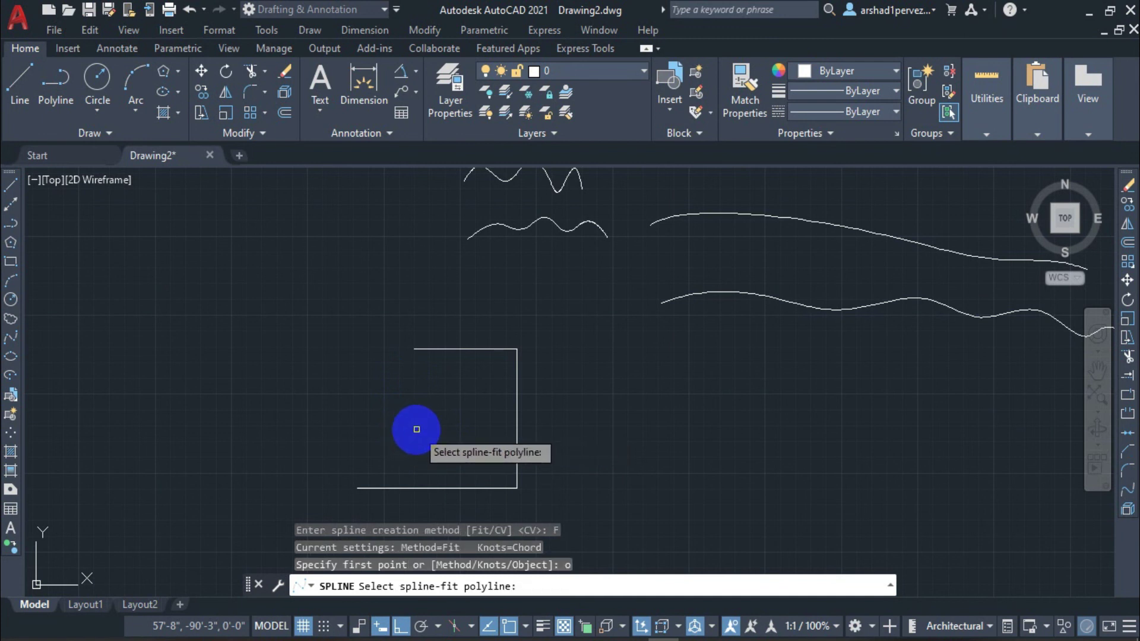
{"action": "left_click", "coordinate": [485, 588]}
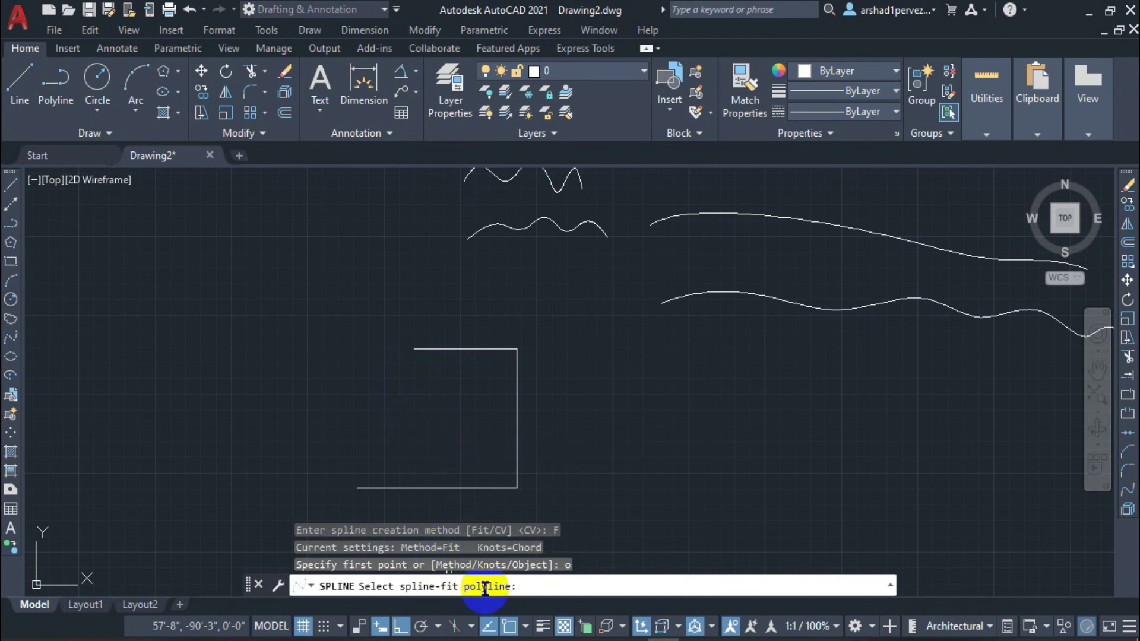
{"action": "left_click", "coordinate": [516, 415]}
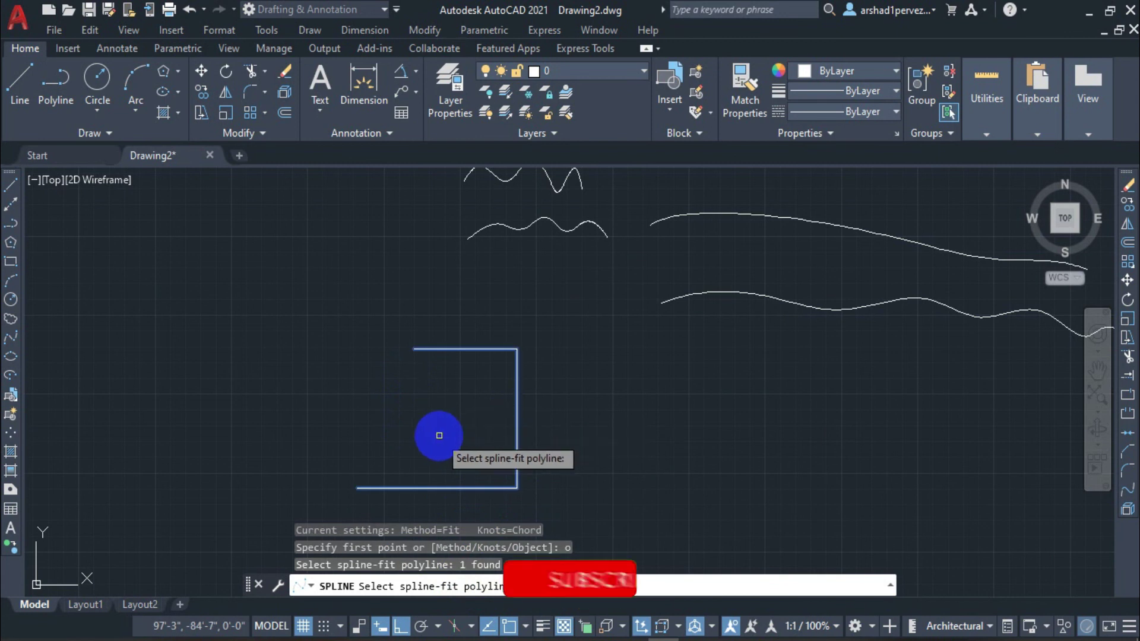
{"action": "key", "text": "Return"}
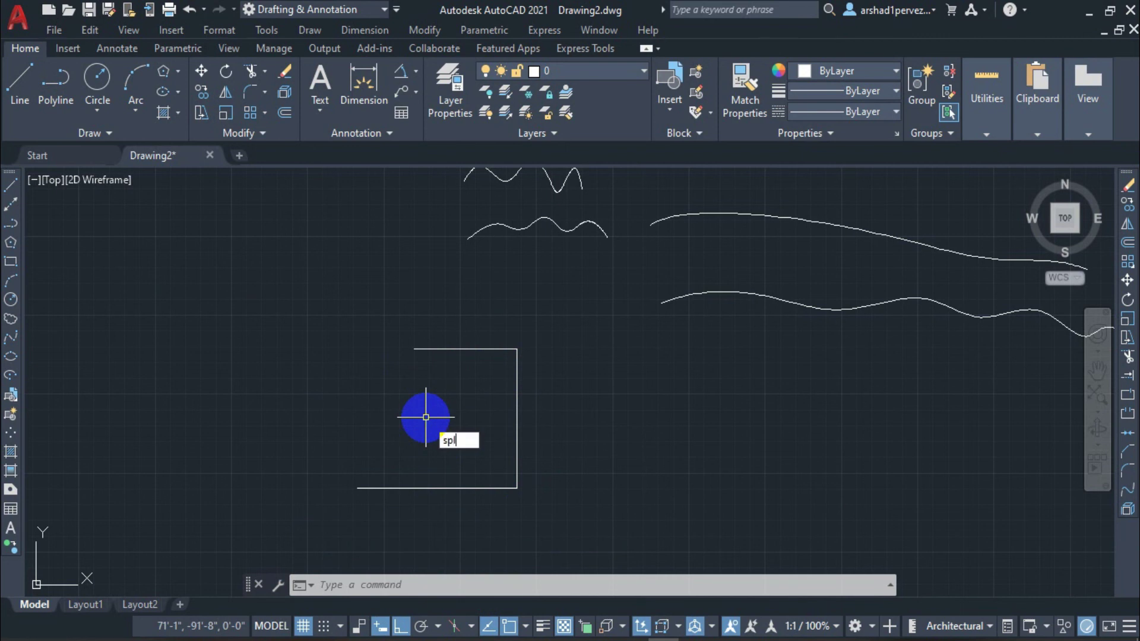
Step: Switch SPLINE back to the CV method and convert the bracket polyline into a smooth spline
{"action": "key", "text": "Return"}
{"action": "type", "text": "m"}
{"action": "key", "text": "Return"}
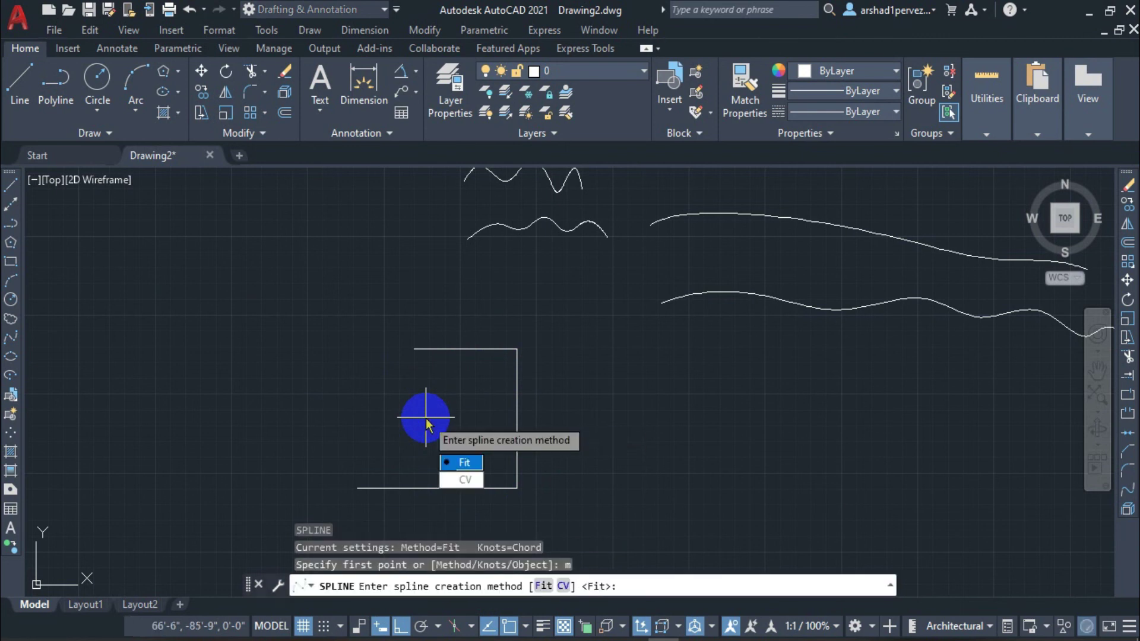
{"action": "left_click", "coordinate": [462, 480]}
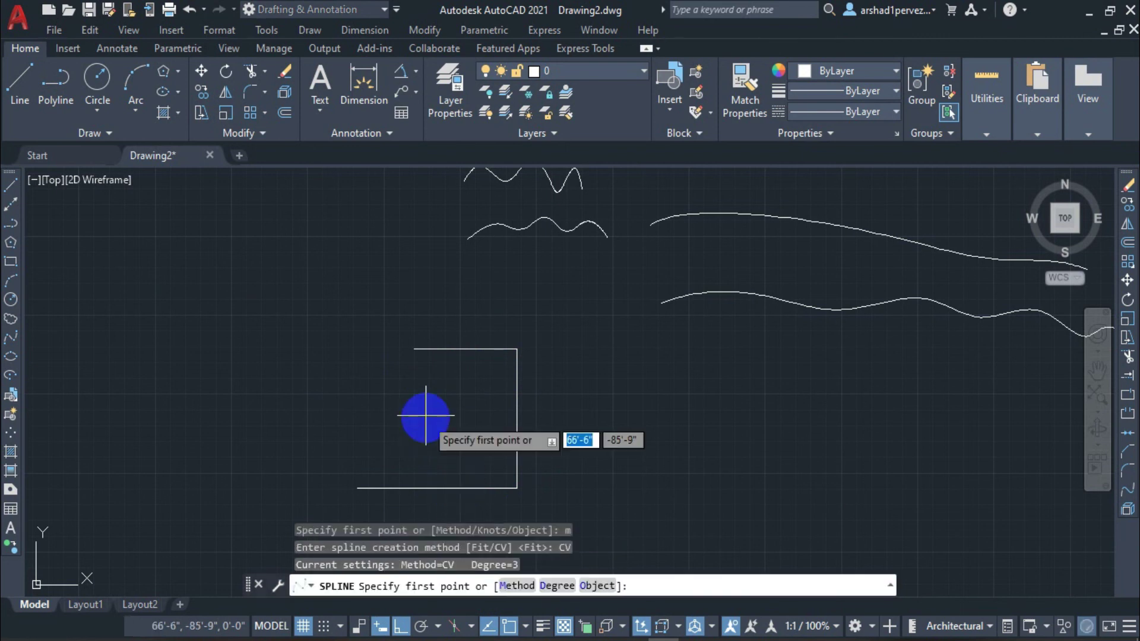
{"action": "type", "text": "o"}
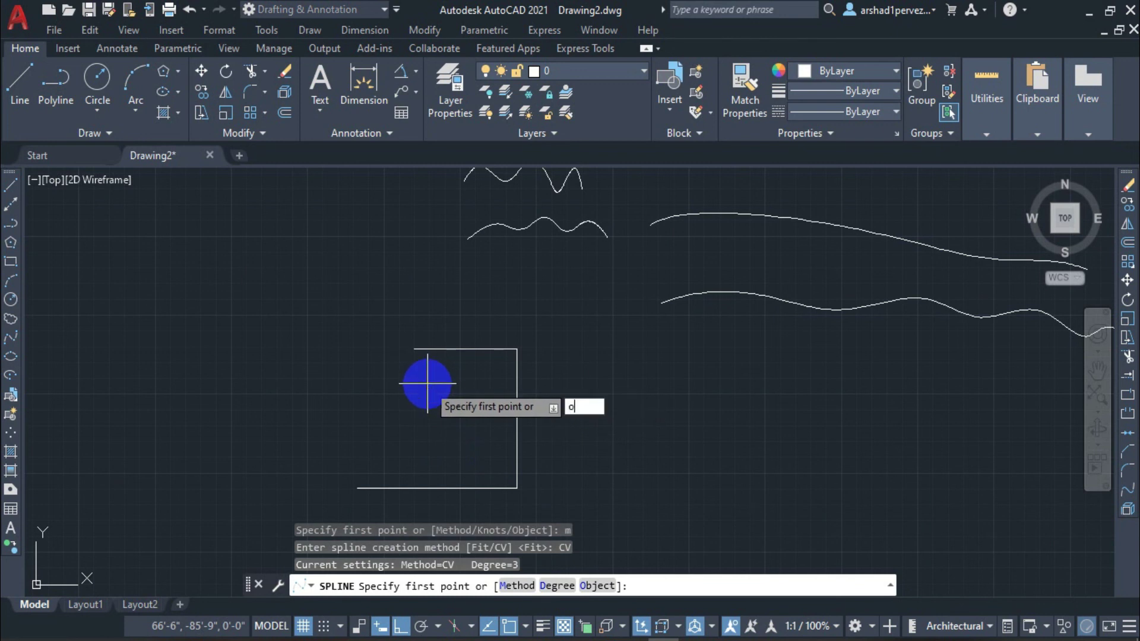
{"action": "key", "text": "Return"}
{"action": "left_click", "coordinate": [514, 399]}
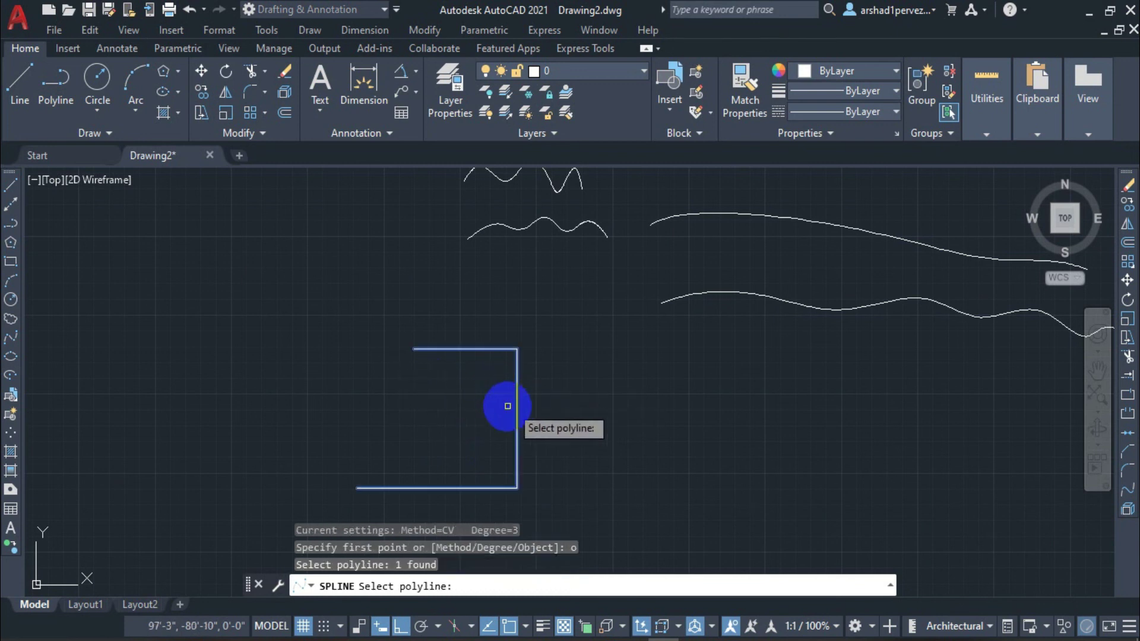
{"action": "key", "text": "Return"}
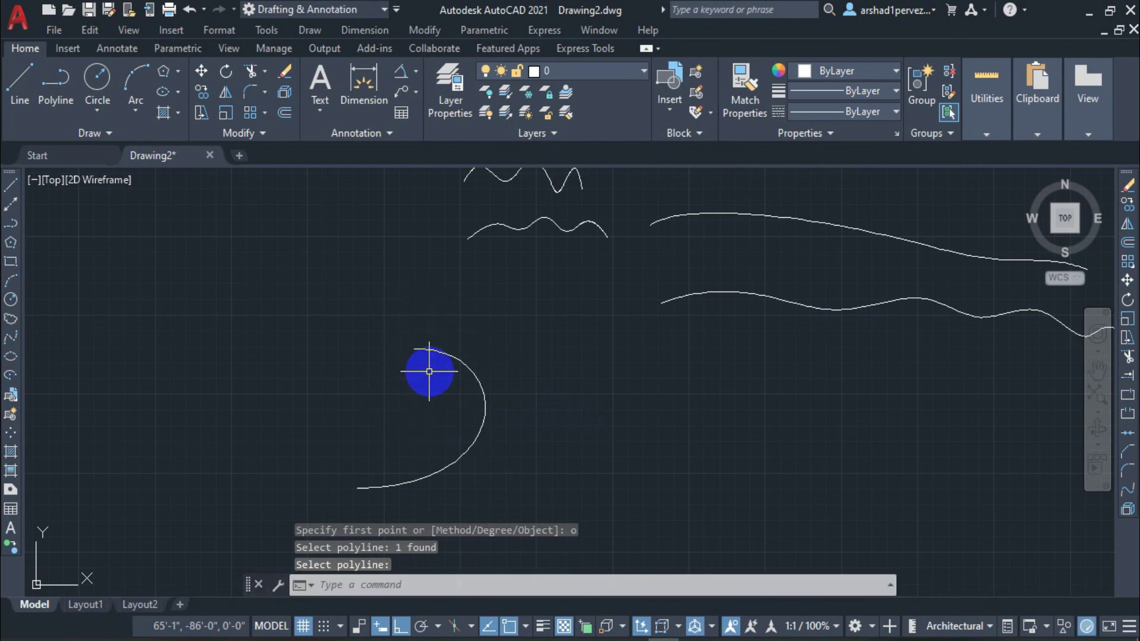
Step: Zoom out to see all the curves together
{"action": "scroll", "coordinate": [429, 371], "scroll_direction": "down", "scroll_amount": 3}
{"action": "scroll", "coordinate": [461, 364], "scroll_direction": "up", "scroll_amount": 1}
{"action": "middle_click_drag", "start_coordinate": [376, 374], "coordinate": [454, 365]}
{"action": "scroll", "coordinate": [455, 366], "scroll_direction": "up", "scroll_amount": 1}
{"action": "scroll", "coordinate": [456, 392], "scroll_direction": "up", "scroll_amount": 1}
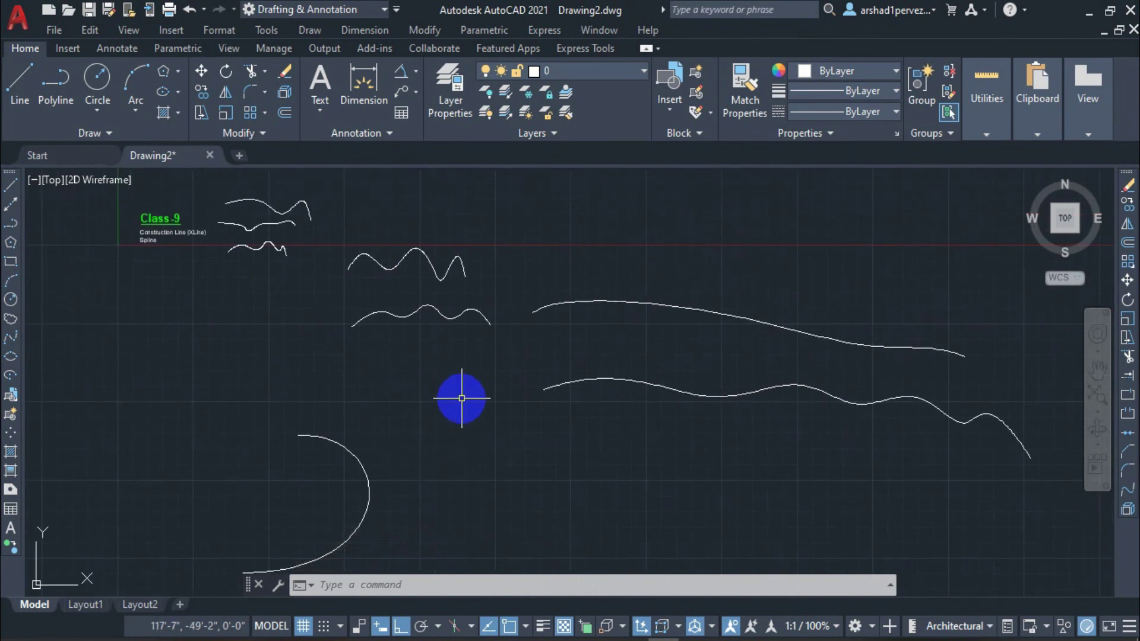